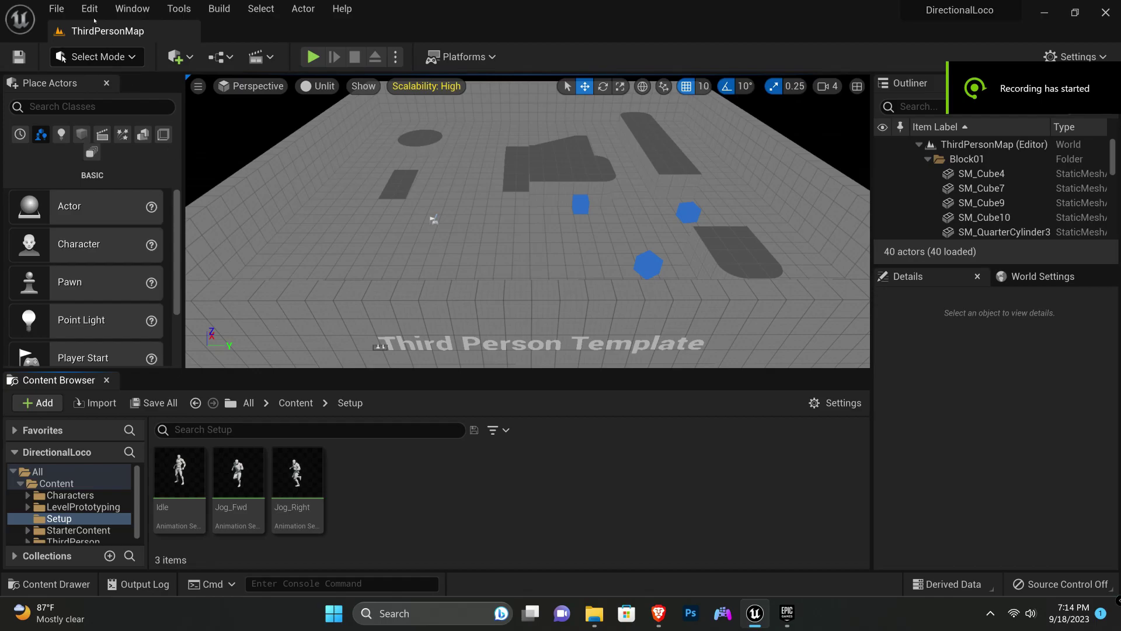
- Search the Plugins browser for 'loco', then close it
{"action": "left_click", "coordinate": [89, 10]}
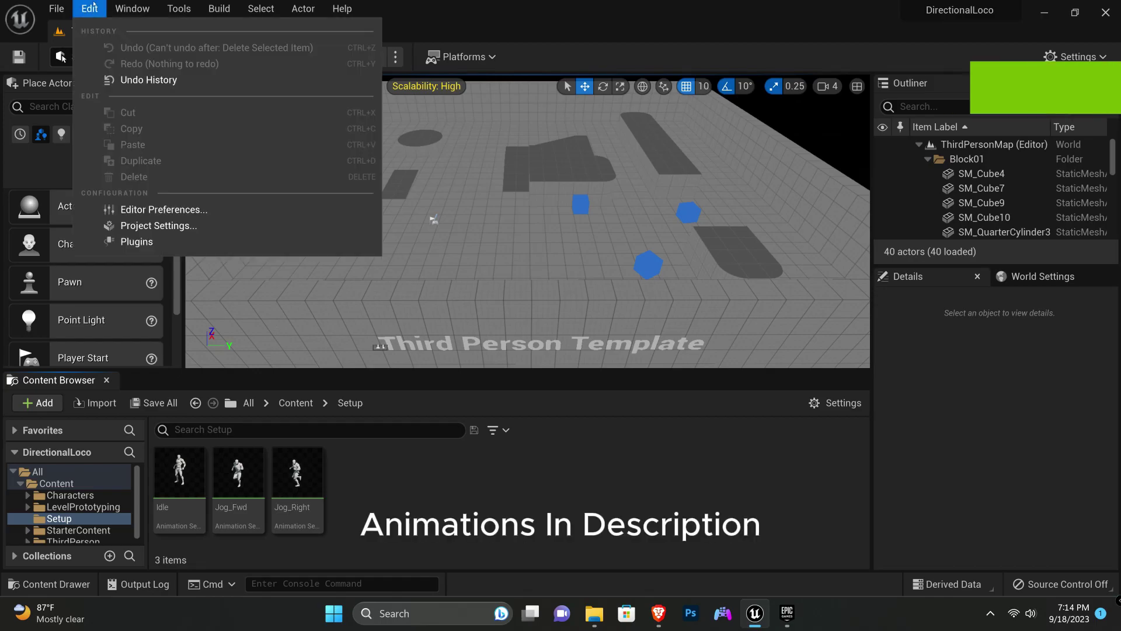
{"action": "left_click", "coordinate": [140, 242]}
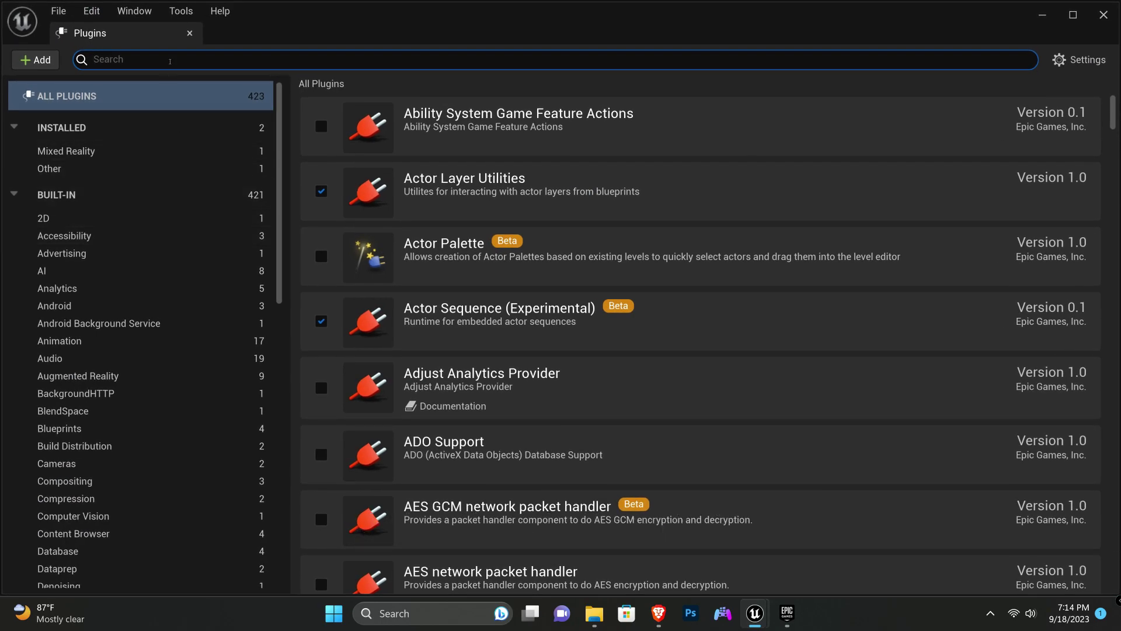
{"action": "type", "text": "warp"}
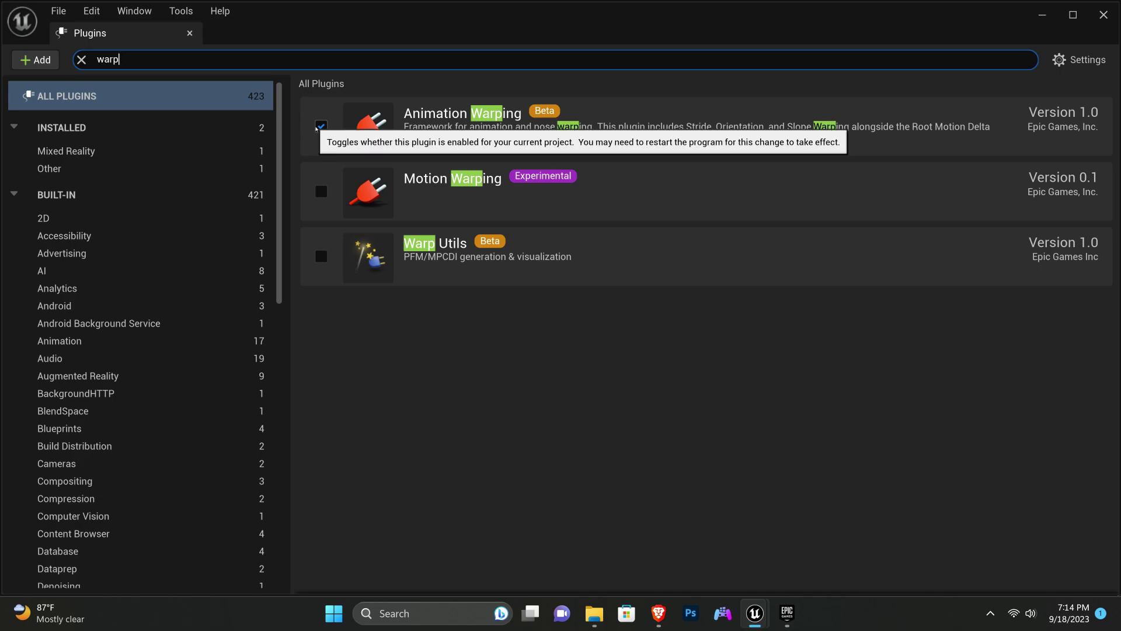
{"action": "key", "text": "ctrl+a"}
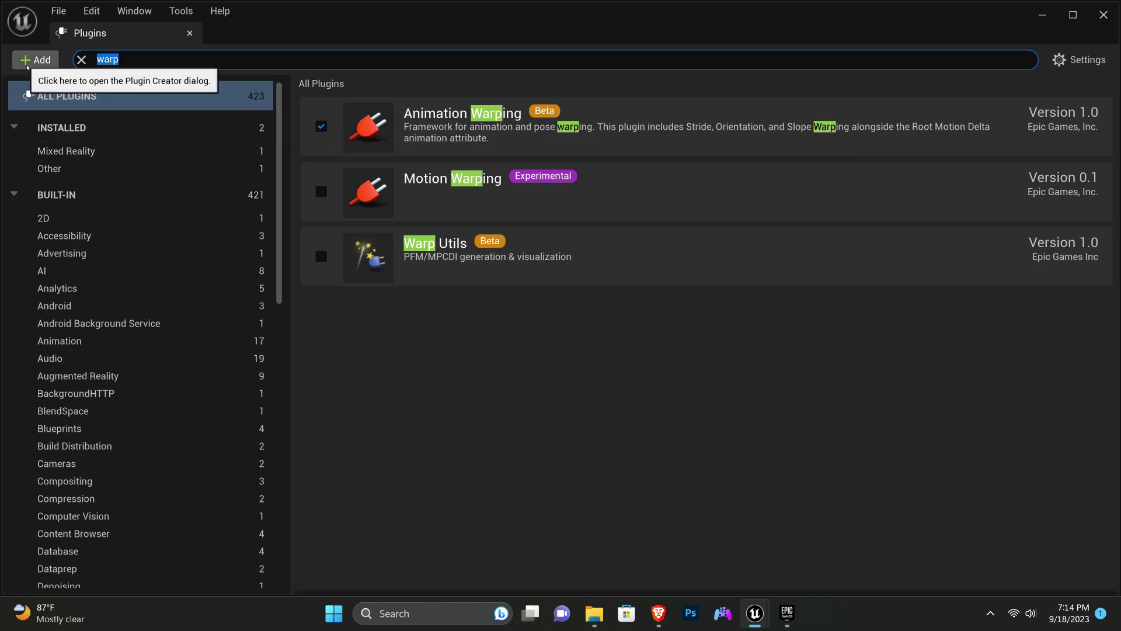
{"action": "type", "text": "locomo"}
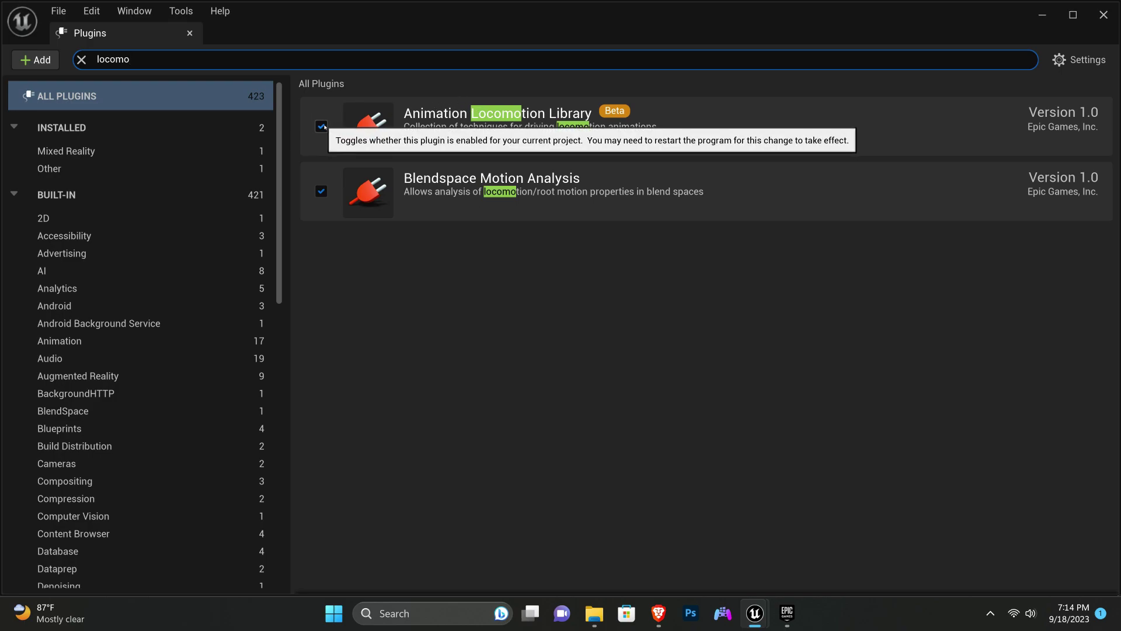
{"action": "left_click", "coordinate": [190, 35]}
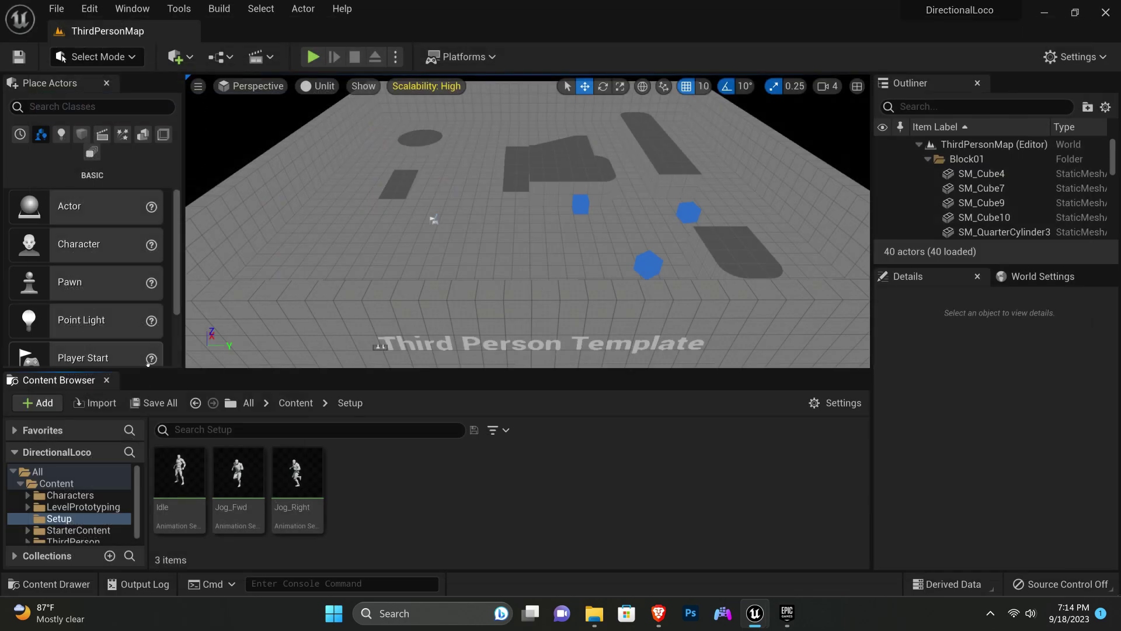
- Create an Animation Blueprint on SK_Mannequin_Skeleton named ABP_Player
{"action": "right_click", "coordinate": [371, 479]}
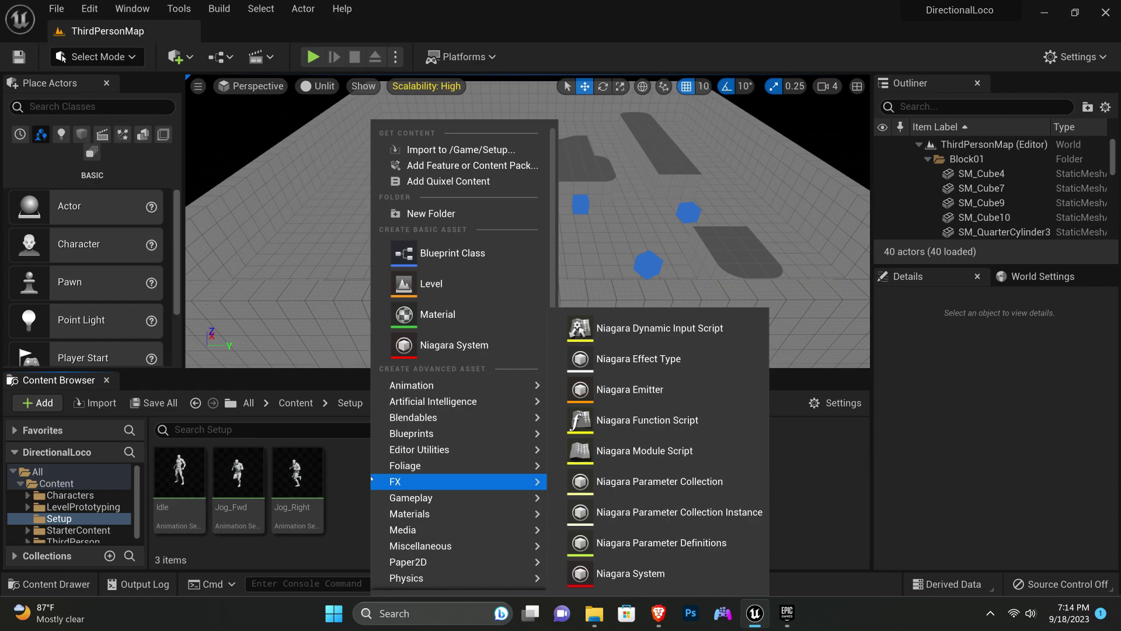
{"action": "mouse_move", "coordinate": [449, 384]}
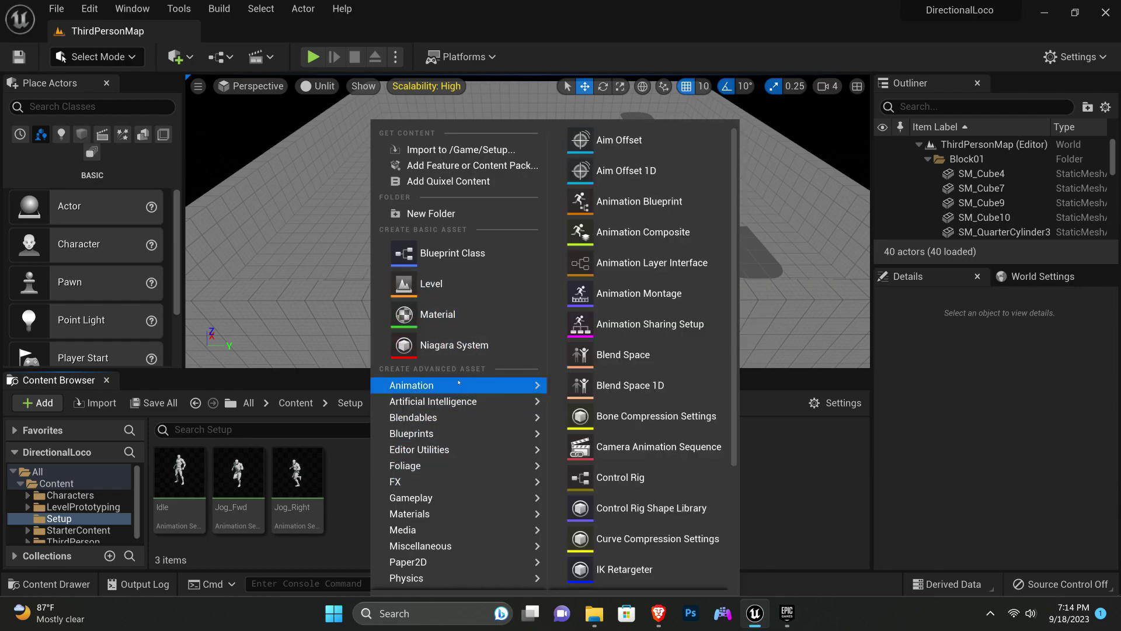
{"action": "left_click", "coordinate": [618, 201]}
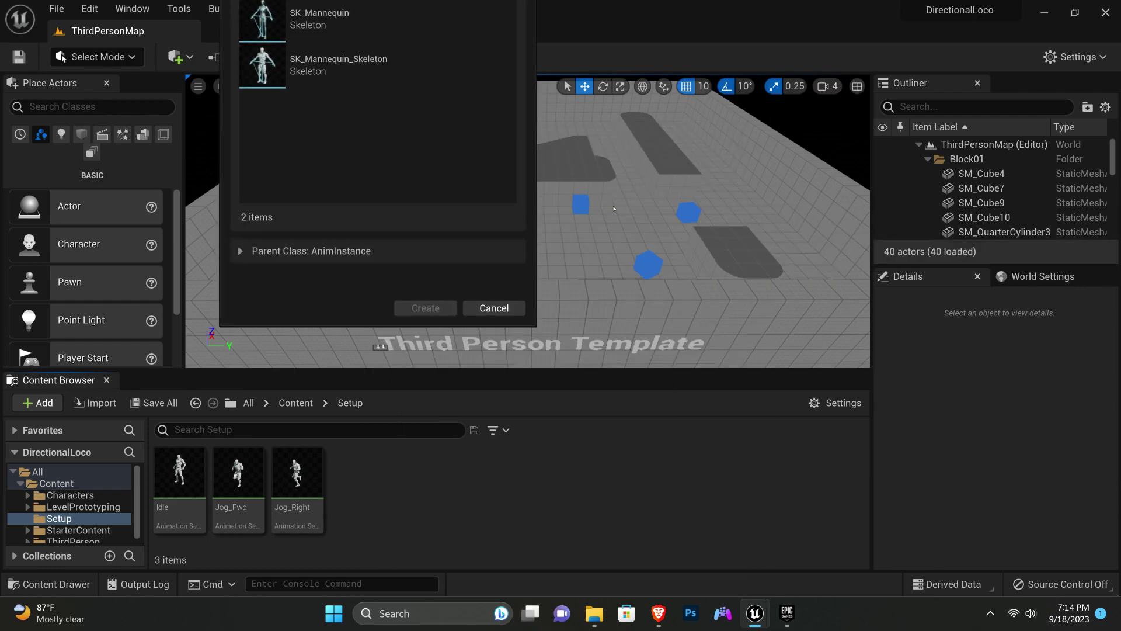
{"action": "left_click", "coordinate": [319, 70]}
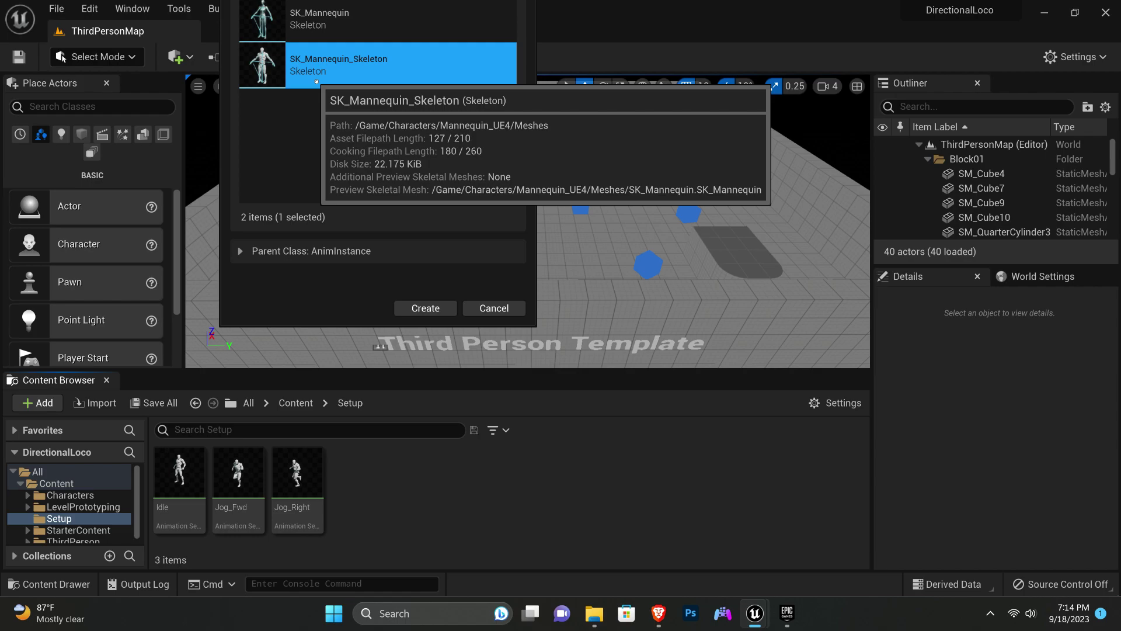
{"action": "left_click", "coordinate": [425, 308]}
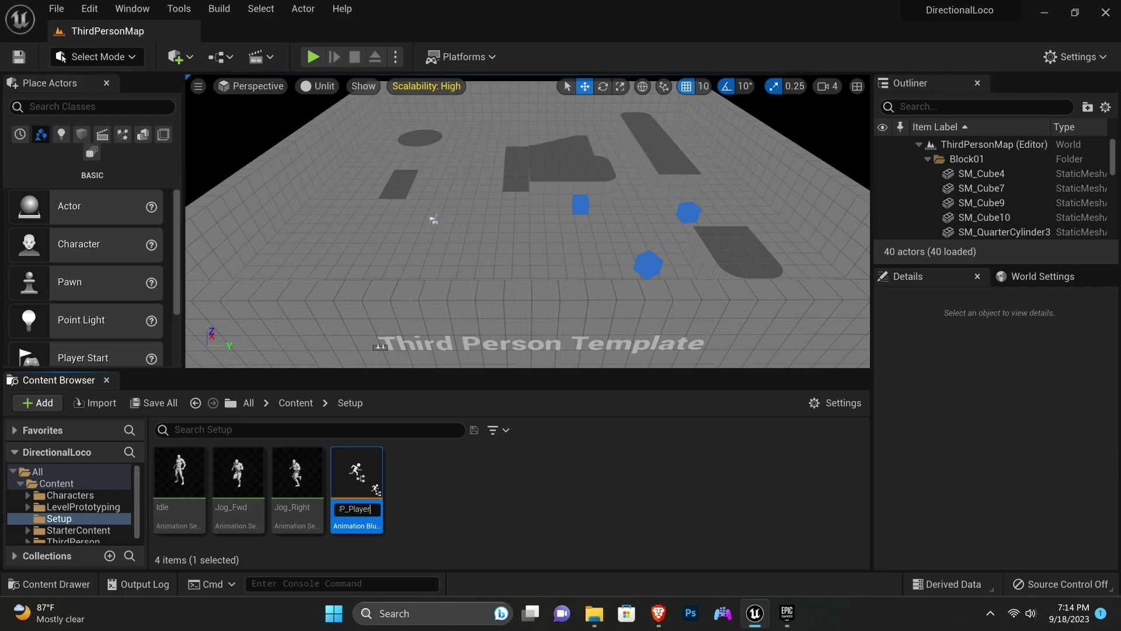
{"action": "key", "text": "Return"}
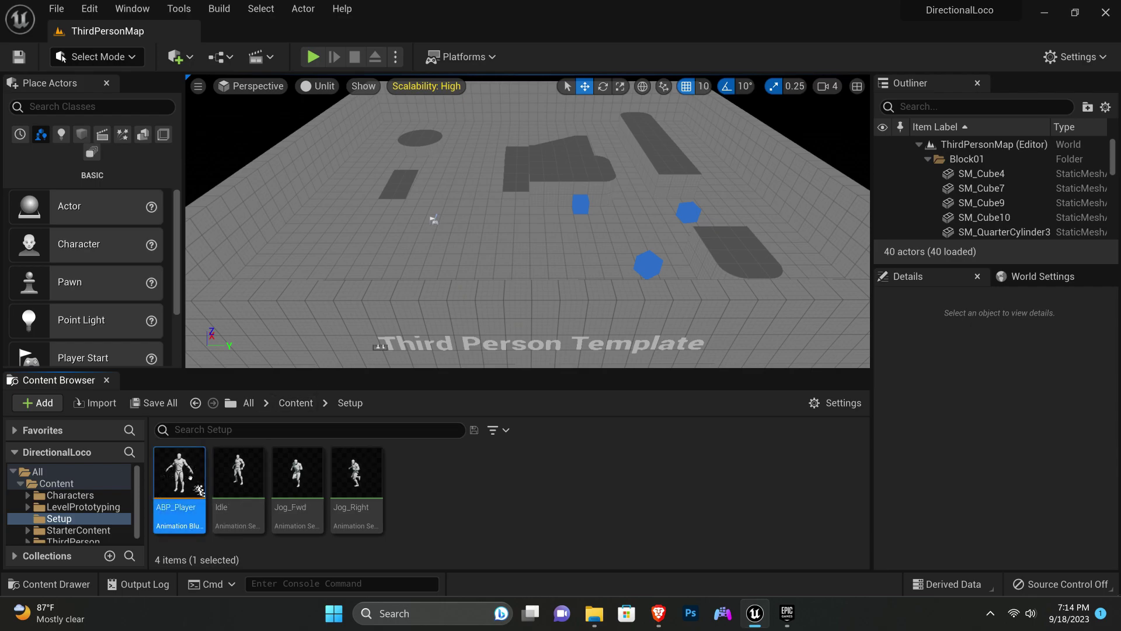
- Open ABP_Player's Event Graph and add an Event Blueprint Begin Play node
{"action": "double_click", "coordinate": [192, 473]}
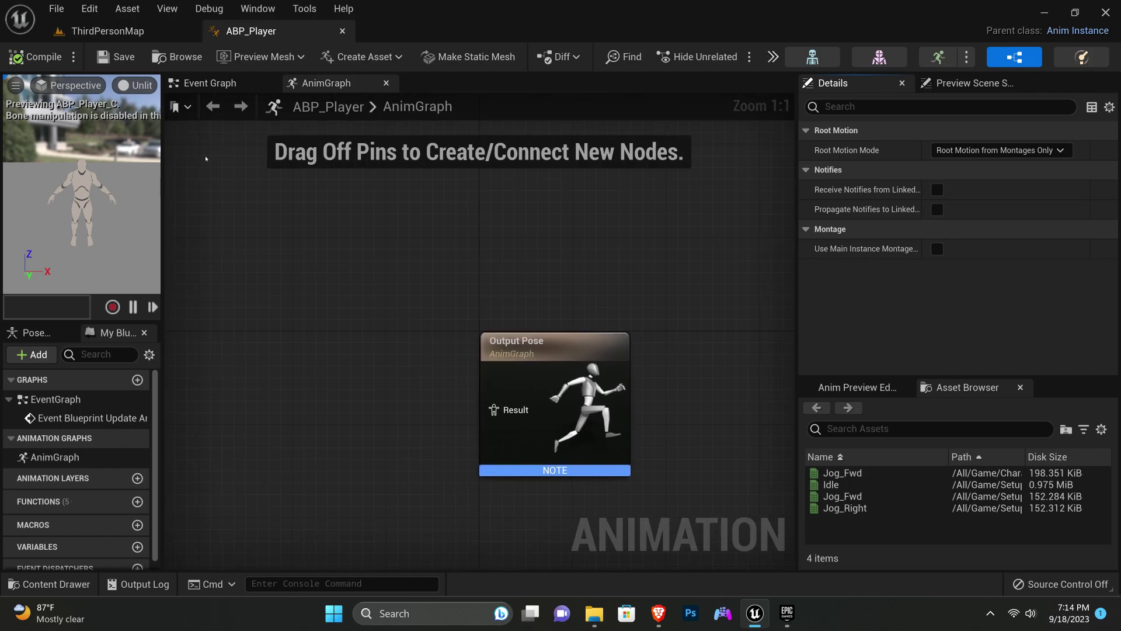
{"action": "left_click", "coordinate": [203, 82]}
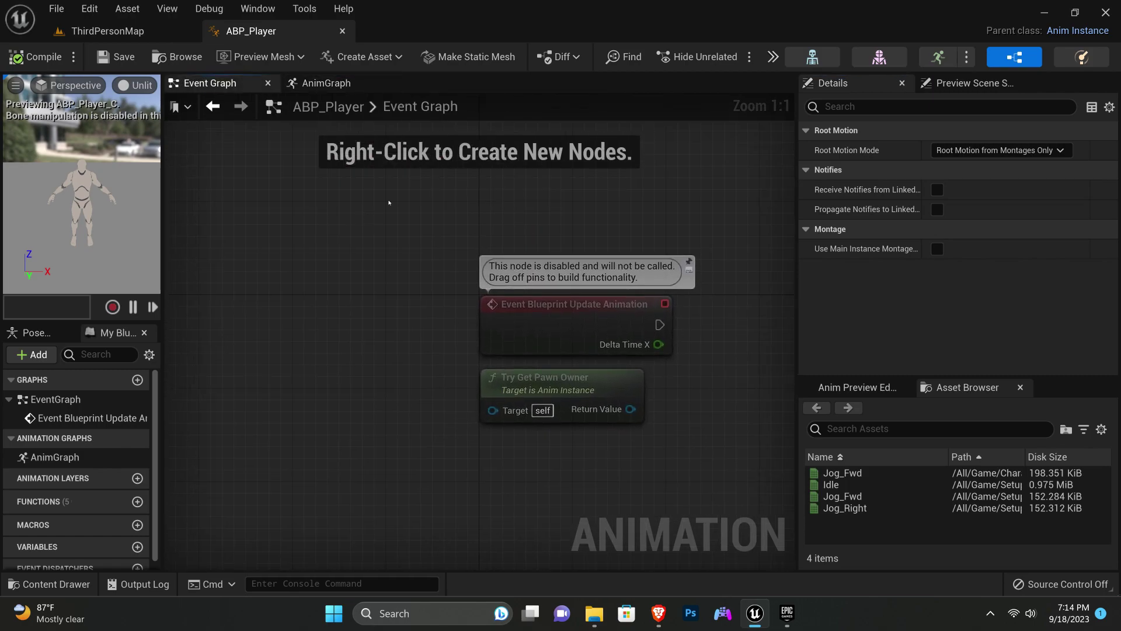
{"action": "right_click_drag", "start_coordinate": [463, 127], "coordinate": [300, 234]}
{"action": "right_click", "coordinate": [300, 232]}
{"action": "type", "text": "event"}
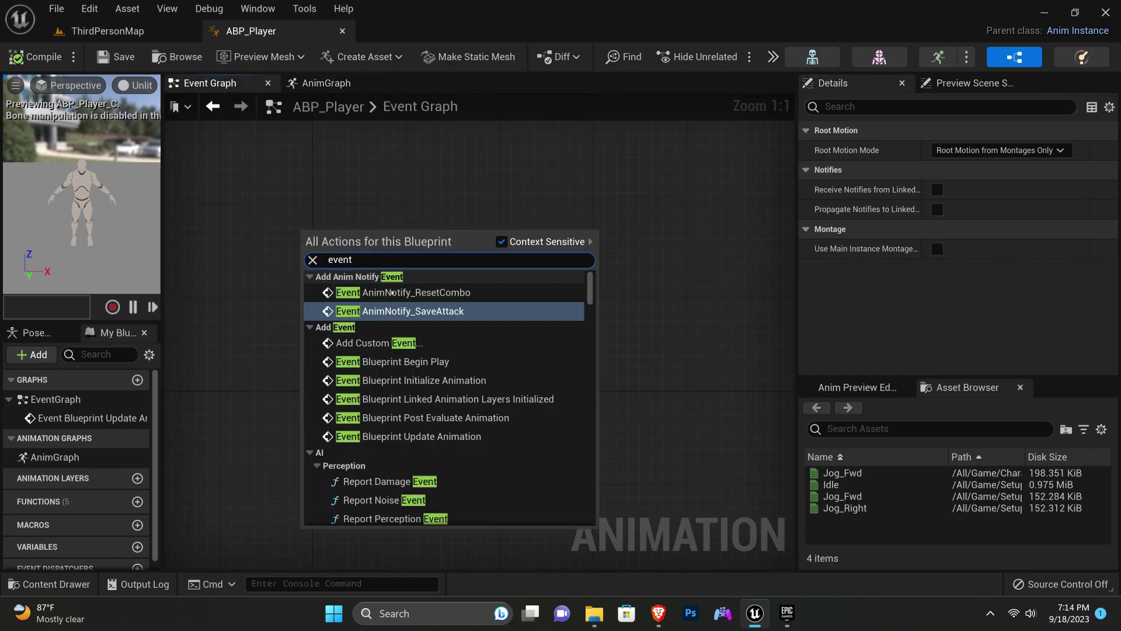
{"action": "left_click", "coordinate": [409, 362]}
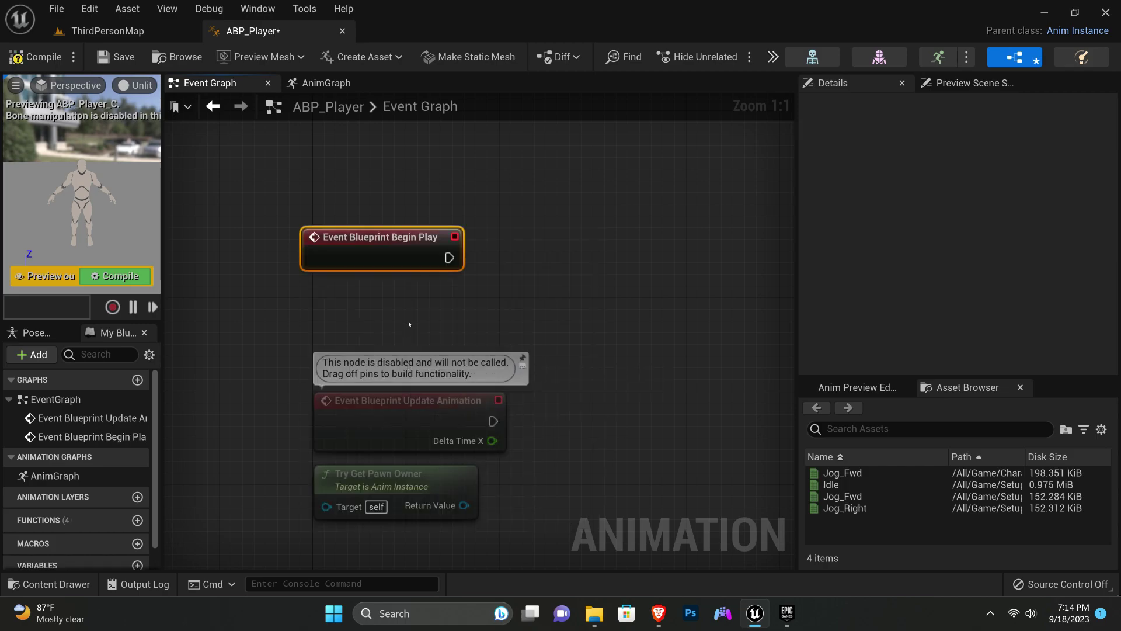
{"action": "right_click_drag", "start_coordinate": [409, 325], "coordinate": [304, 368]}
- Add a Cast To Character after Begin Play, with Try Get Pawn Owner feeding its Object input
{"action": "mouse_move", "coordinate": [290, 288]}
{"action": "left_mouse_down"}
{"action": "mouse_move", "coordinate": [302, 264]}
{"action": "mouse_move", "coordinate": [427, 273]}
{"action": "left_mouse_up"}
{"action": "type", "text": "cast"}
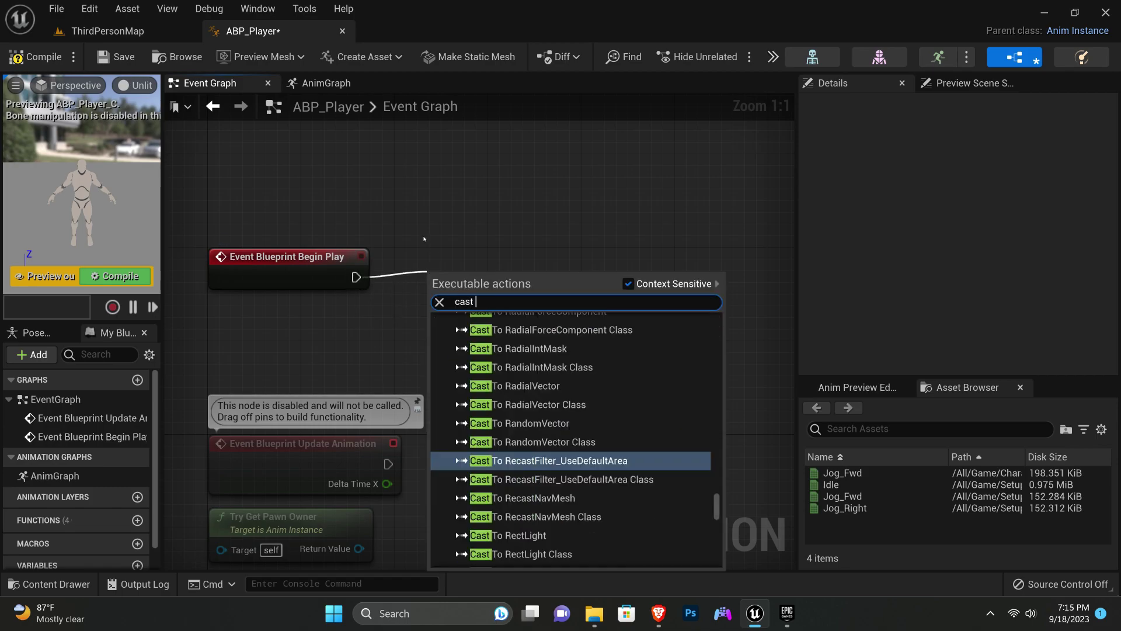
{"action": "type", "text": " top"}
{"action": "key", "text": "BackSpace"}
{"action": "key", "text": "BackSpace"}
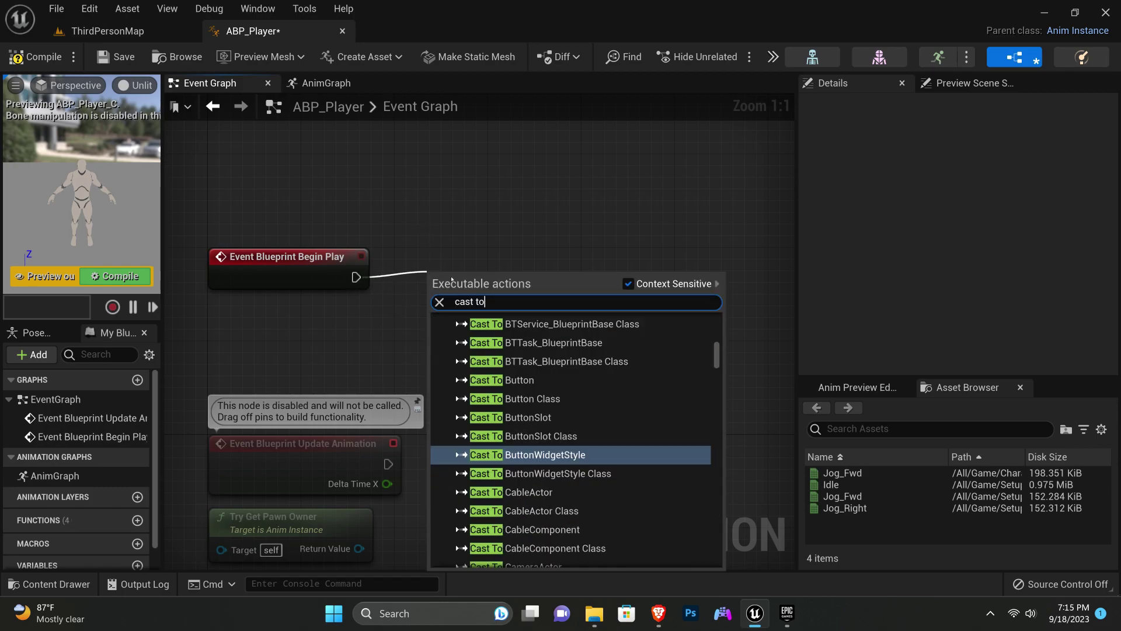
{"action": "type", "text": "chara"}
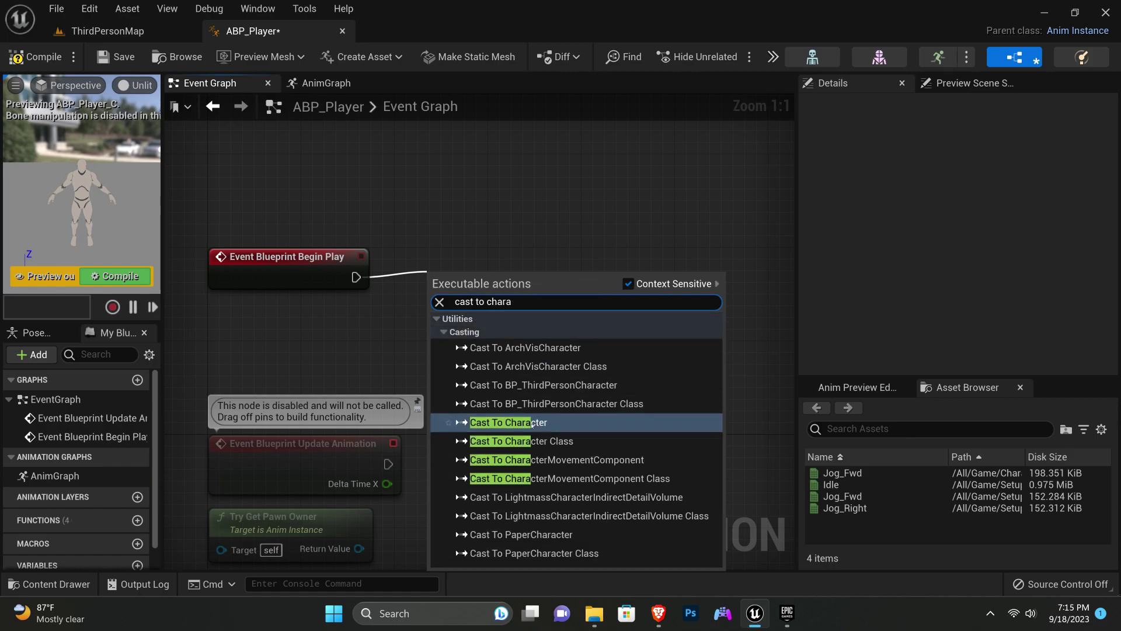
{"action": "key", "text": "Return"}
{"action": "left_click_drag", "start_coordinate": [558, 309], "coordinate": [546, 286]}
{"action": "left_click", "coordinate": [312, 518]}
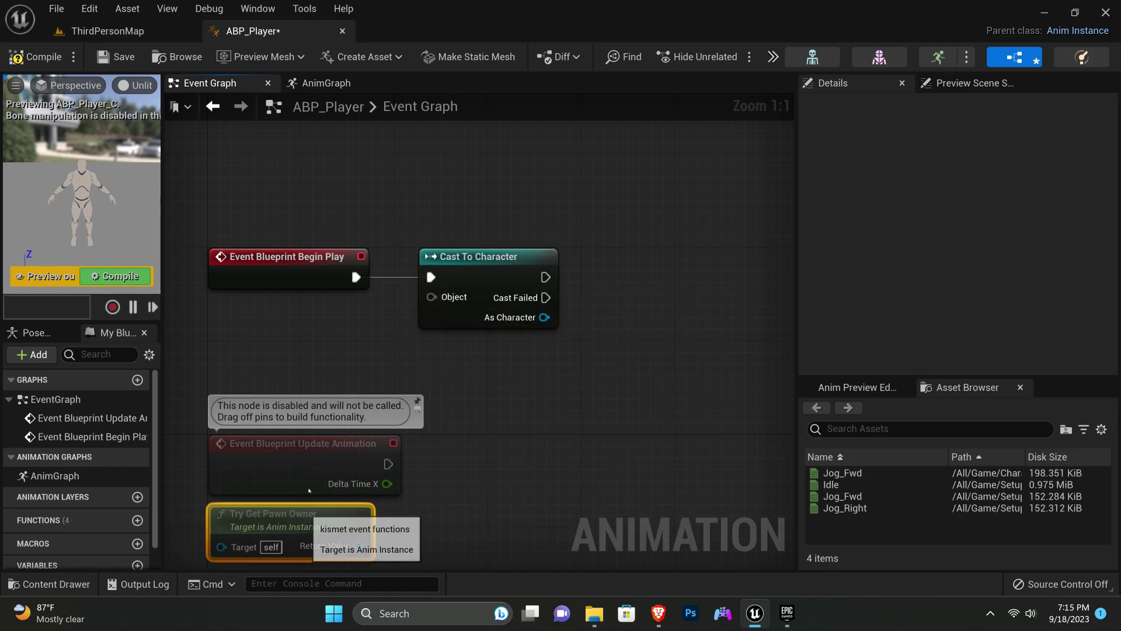
{"action": "left_click_drag", "start_coordinate": [313, 519], "coordinate": [310, 317]}
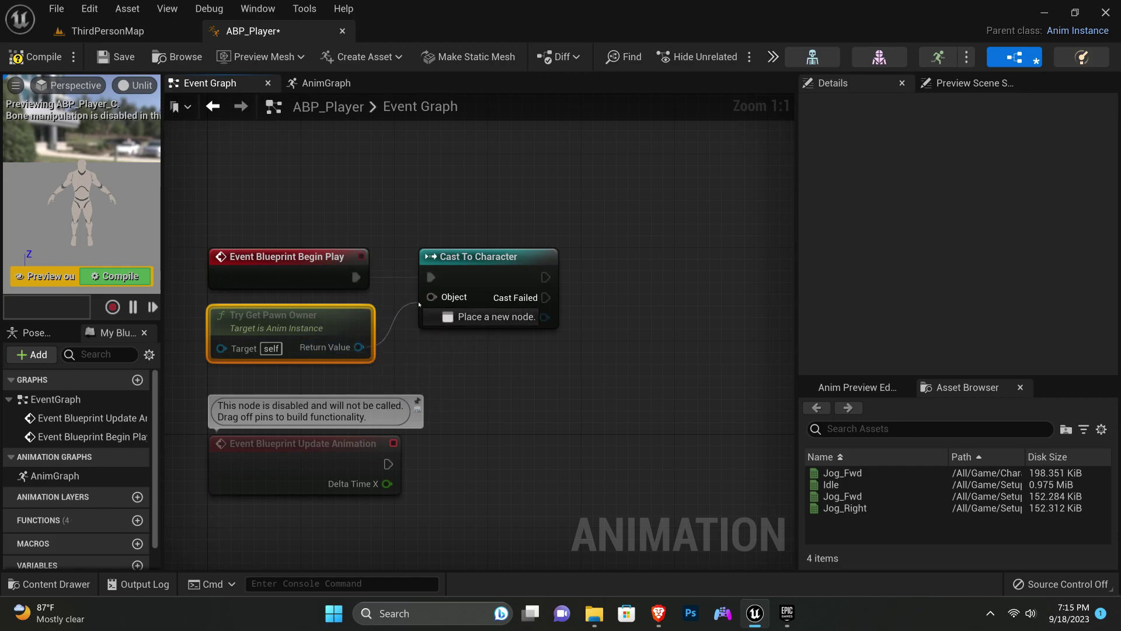
{"action": "left_click_drag", "start_coordinate": [359, 346], "coordinate": [431, 296]}
{"action": "left_click", "coordinate": [500, 200]}
{"action": "right_click_drag", "start_coordinate": [500, 200], "coordinate": [376, 200]}
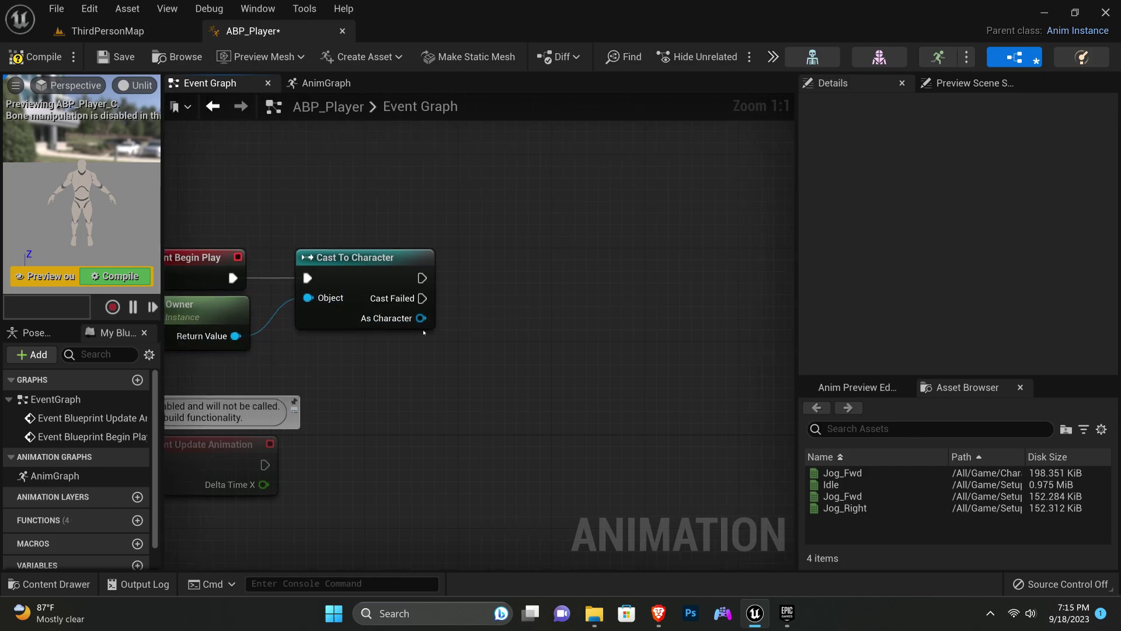
- Promote the cast's As Character output to a variable named Character
{"action": "left_click_drag", "start_coordinate": [421, 317], "coordinate": [486, 280]}
{"action": "left_click", "coordinate": [543, 350]}
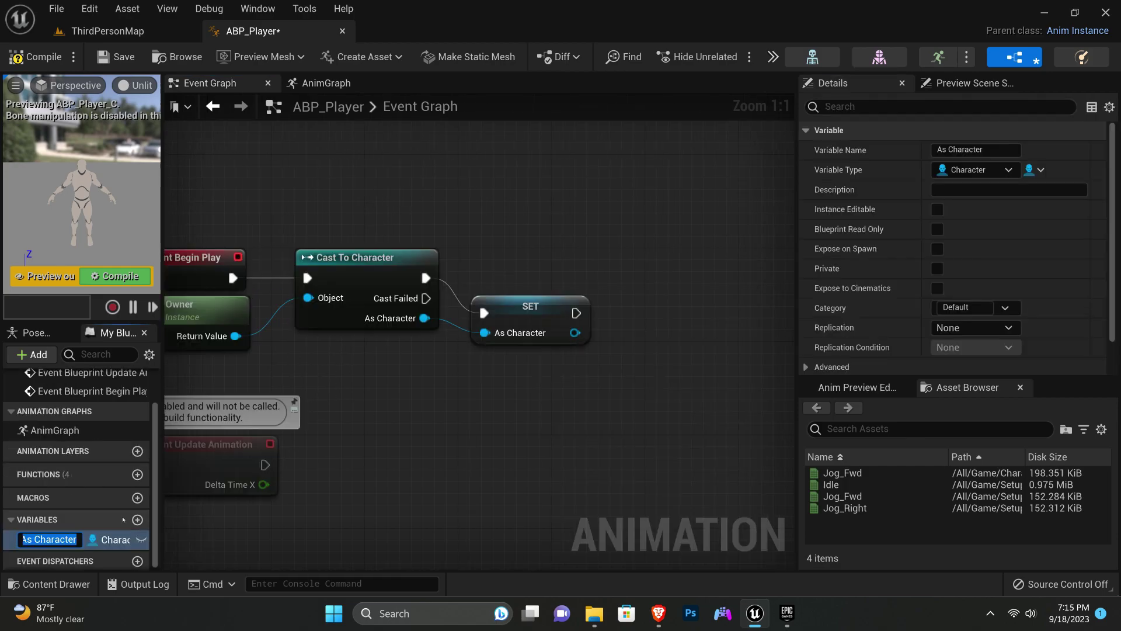
{"action": "type", "text": "Character"}
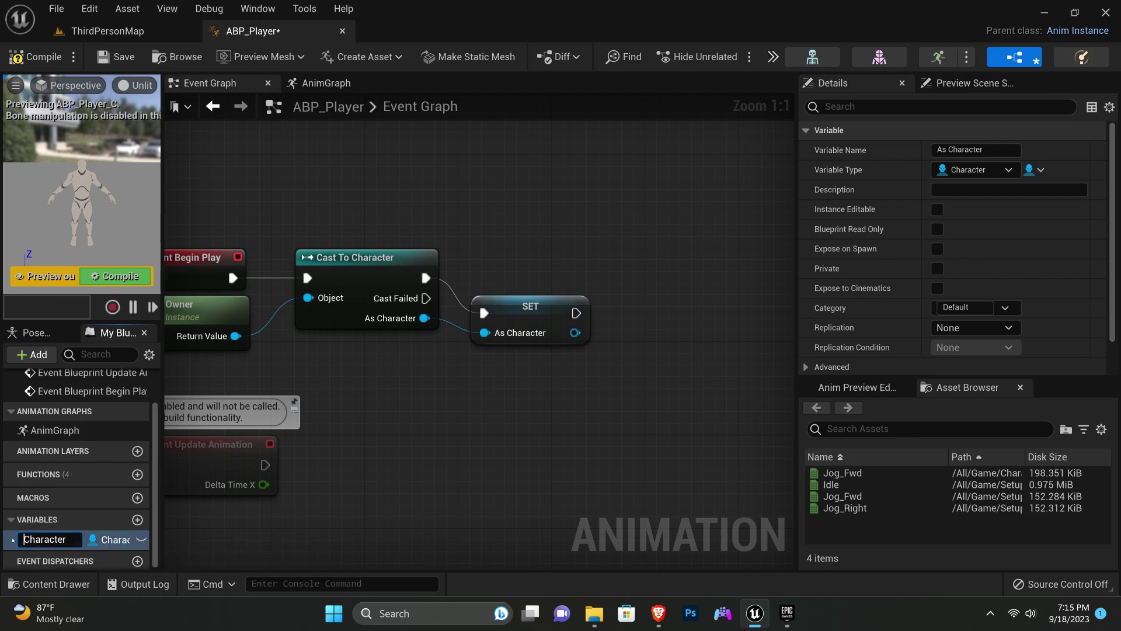
{"action": "key", "text": "Return"}
{"action": "left_click_drag", "start_coordinate": [524, 306], "coordinate": [524, 271]}
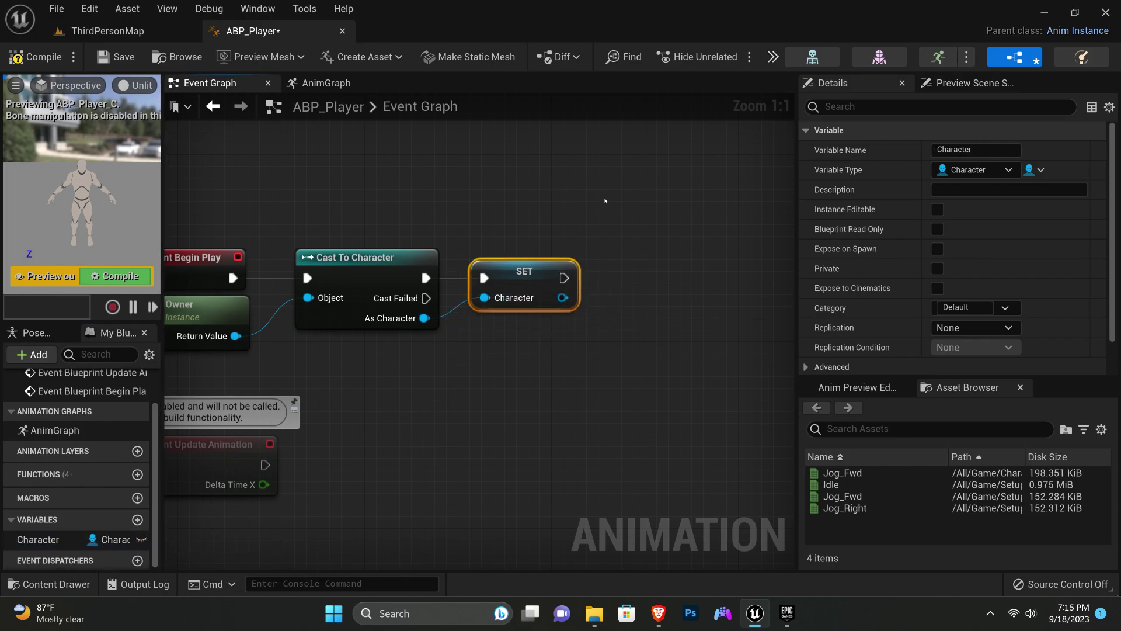
{"action": "right_click_drag", "start_coordinate": [562, 304], "coordinate": [469, 305]}
- Promote Character's Get Character Movement to a variable, chaining its setter after SET Character
{"action": "left_click_drag", "start_coordinate": [469, 304], "coordinate": [541, 303]}
{"action": "type", "text": "char"}
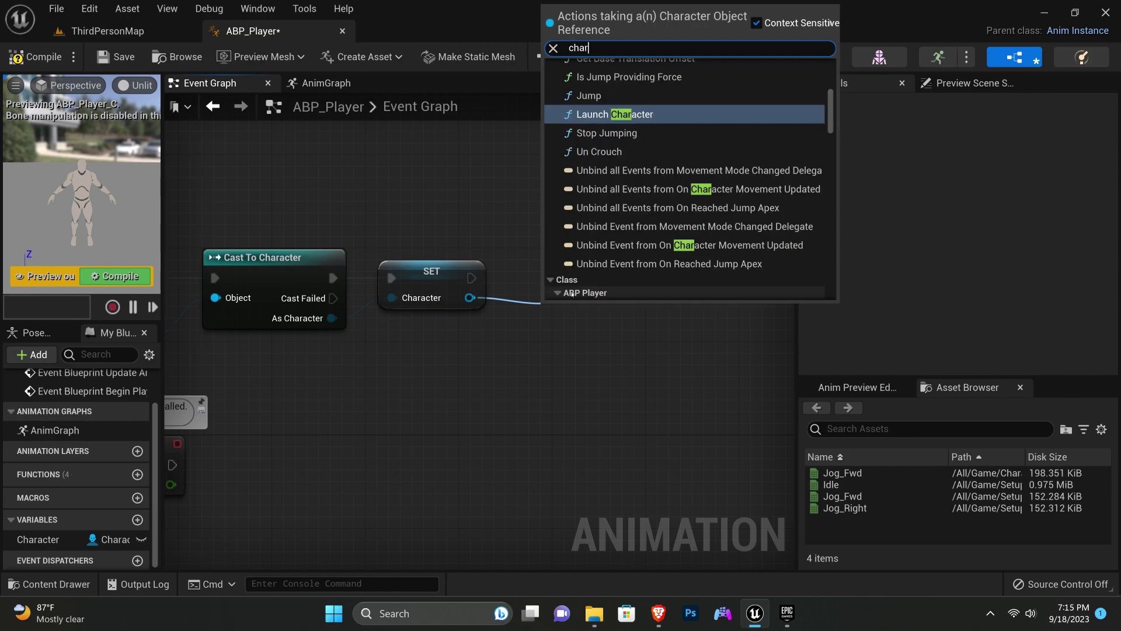
{"action": "type", "text": "cter mo"}
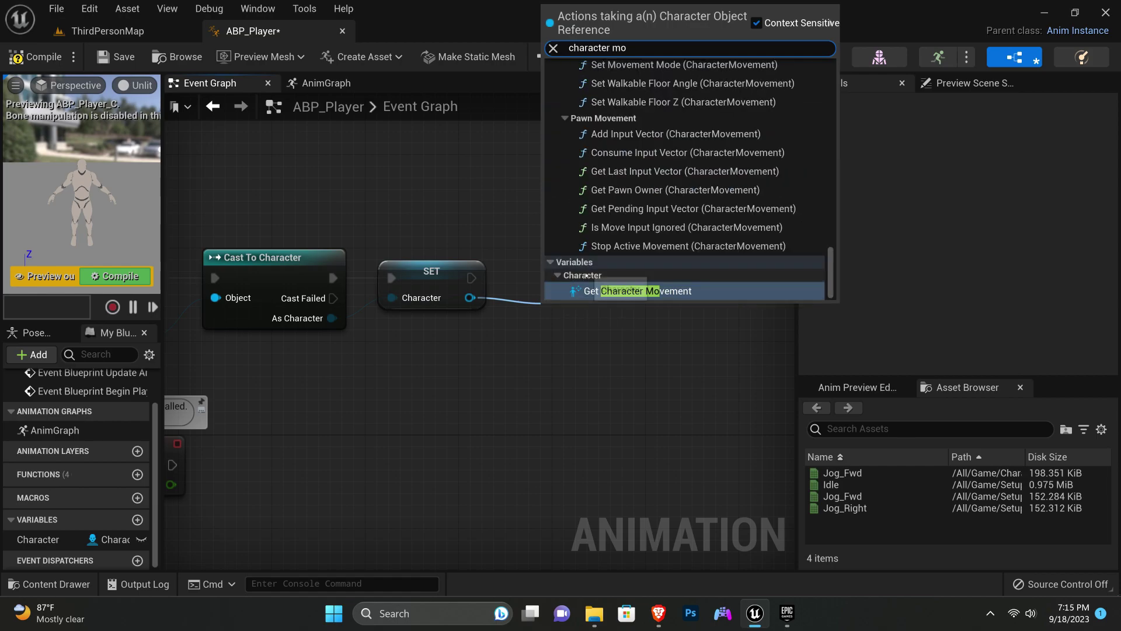
{"action": "left_click", "coordinate": [623, 290]}
{"action": "right_click_drag", "start_coordinate": [621, 290], "coordinate": [546, 303]}
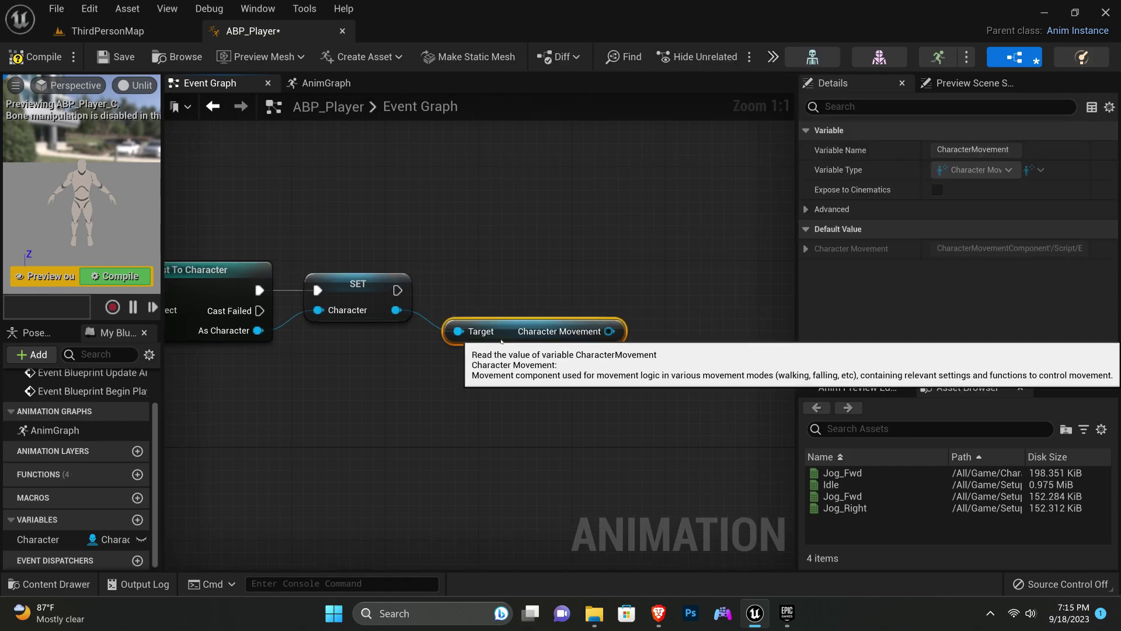
{"action": "right_click_drag", "start_coordinate": [526, 340], "coordinate": [392, 348]}
{"action": "mouse_move", "coordinate": [499, 339]}
{"action": "left_mouse_down"}
{"action": "mouse_move", "coordinate": [529, 309]}
{"action": "mouse_move", "coordinate": [590, 283]}
{"action": "left_mouse_up"}
{"action": "left_click", "coordinate": [587, 86]}
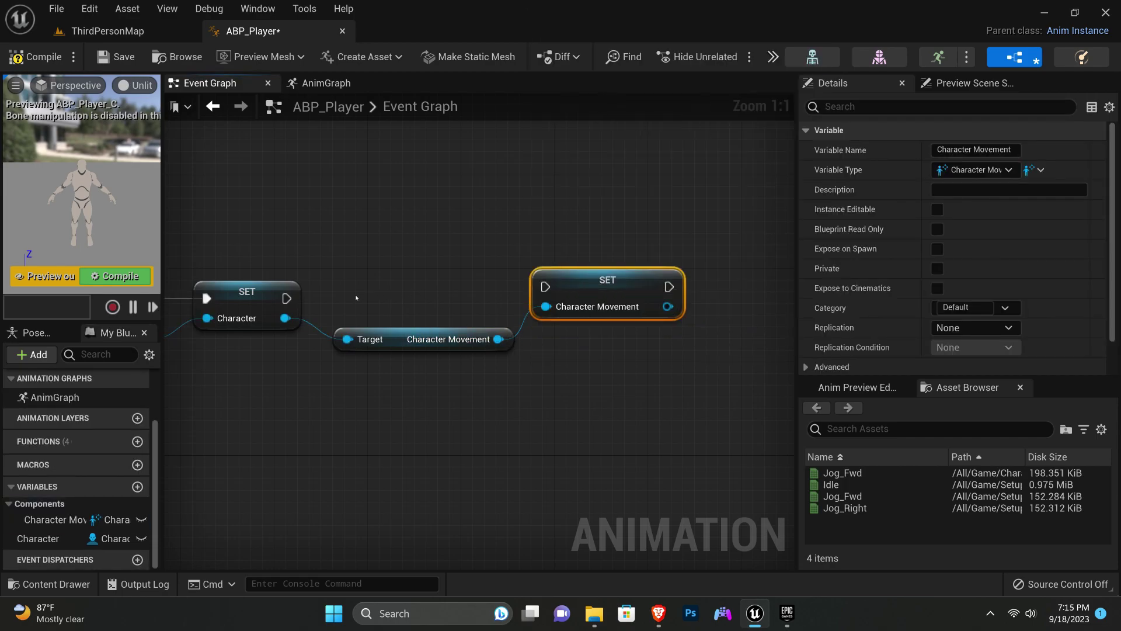
{"action": "left_click_drag", "start_coordinate": [286, 298], "coordinate": [533, 281]}
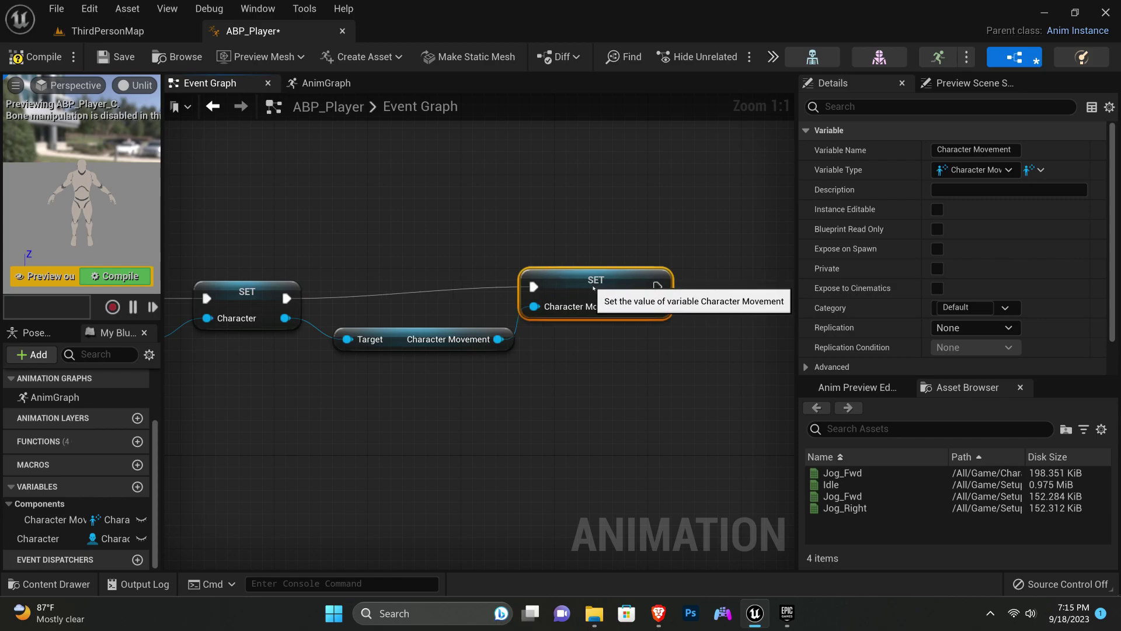
{"action": "left_click_drag", "start_coordinate": [601, 280], "coordinate": [601, 292]}
- Review the Begin Play chain and compile the animation blueprint
{"action": "left_click", "coordinate": [467, 338]}
{"action": "left_click", "coordinate": [607, 301]}
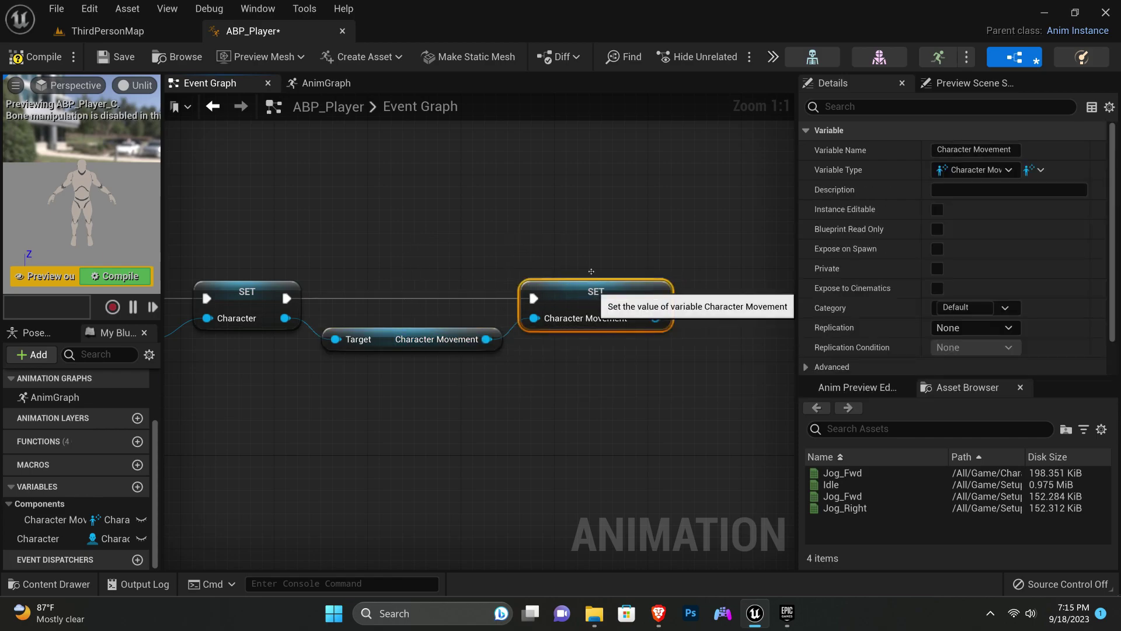
{"action": "left_click", "coordinate": [529, 240]}
{"action": "left_click", "coordinate": [608, 301]}
{"action": "right_click_drag", "start_coordinate": [476, 234], "coordinate": [551, 209]}
{"action": "scroll", "coordinate": [402, 199], "scroll_direction": "down", "scroll_amount": 3}
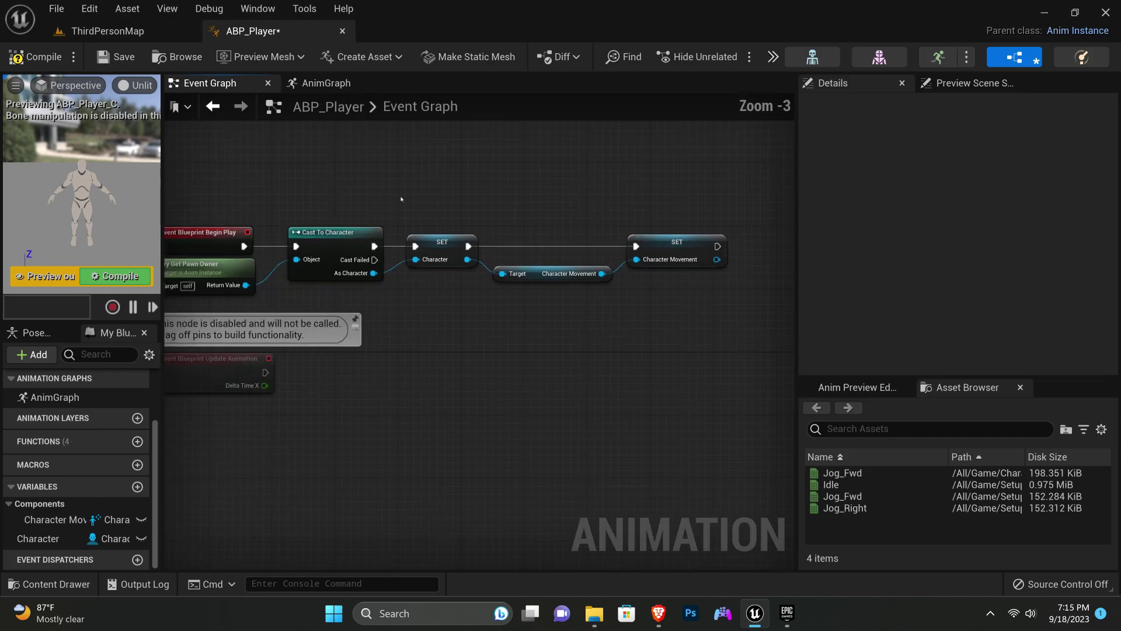
{"action": "left_click", "coordinate": [36, 56]}
{"action": "scroll", "coordinate": [274, 173], "scroll_direction": "up", "scroll_amount": 3}
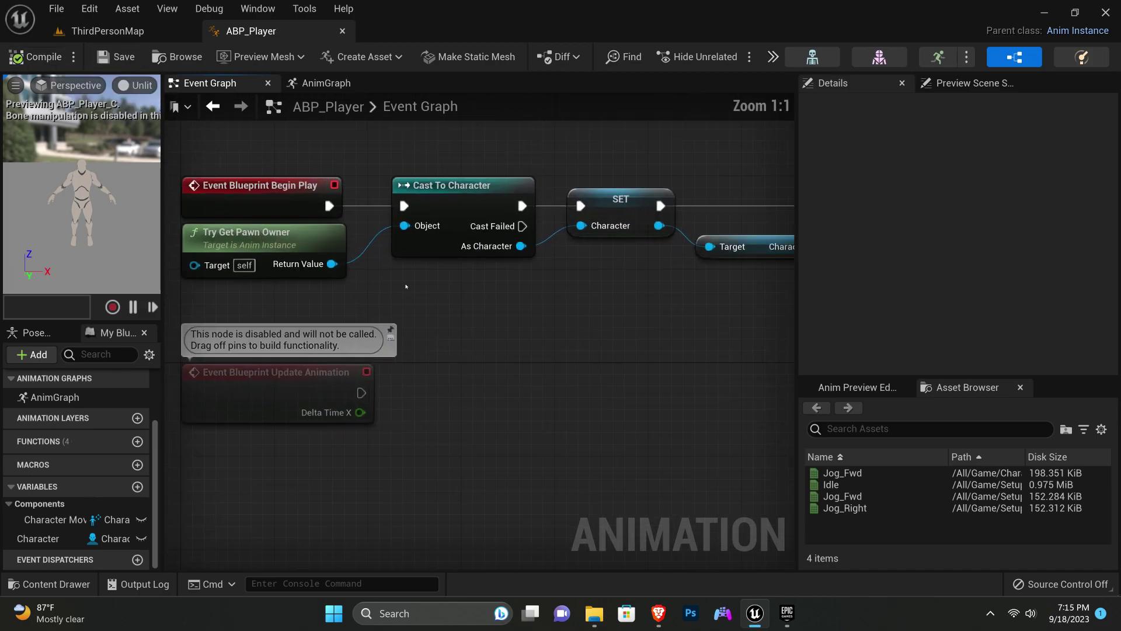
- Add a validated Get of Character, driven by Event Blueprint Update Animation
{"action": "left_click_drag", "start_coordinate": [38, 538], "coordinate": [432, 386], "text": "ctrl"}
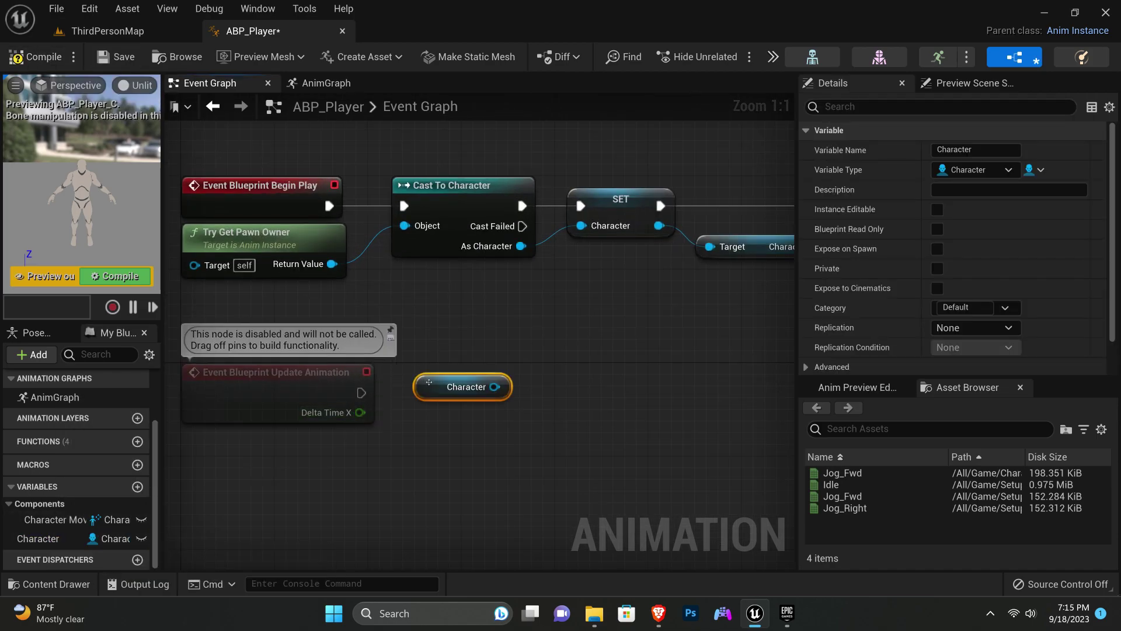
{"action": "right_click", "coordinate": [432, 387]}
{"action": "left_click", "coordinate": [450, 370]}
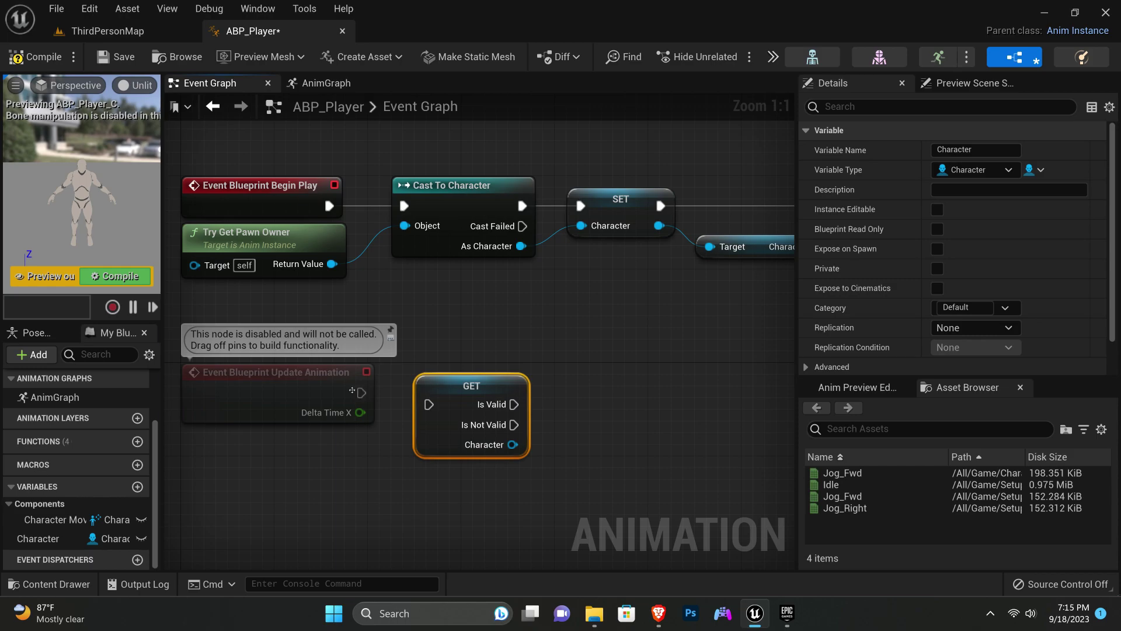
{"action": "left_click_drag", "start_coordinate": [369, 394], "coordinate": [429, 393]}
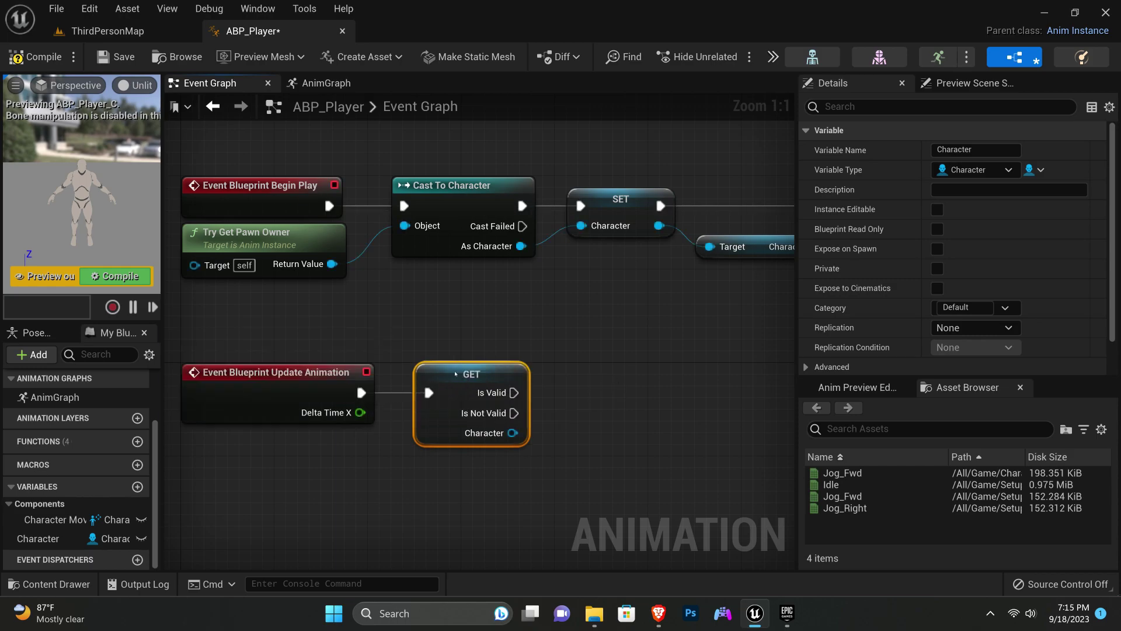
{"action": "right_click_drag", "start_coordinate": [542, 325], "coordinate": [344, 261]}
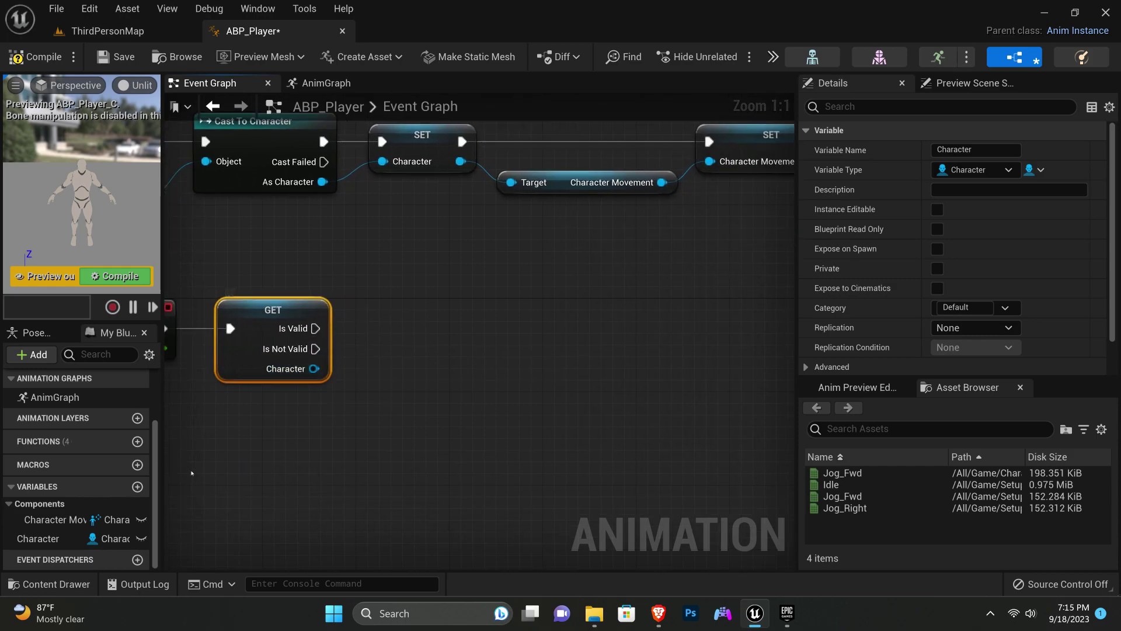
- Add a Character Movement getter feeding a Velocity getter
{"action": "left_click_drag", "start_coordinate": [64, 519], "coordinate": [374, 381], "text": "ctrl"}
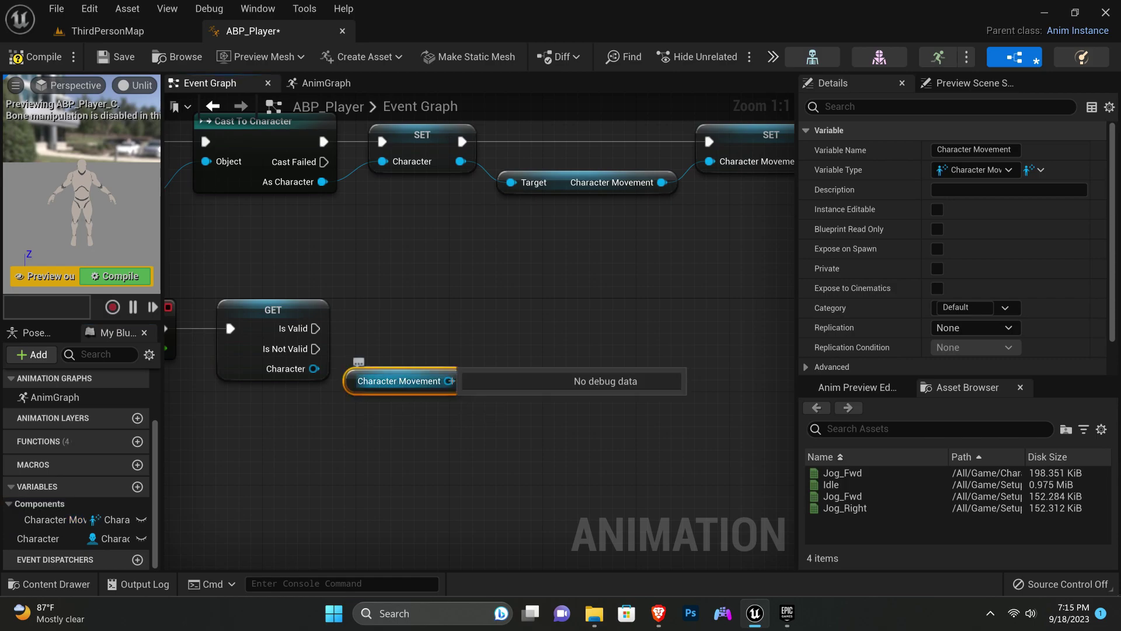
{"action": "left_click_drag", "start_coordinate": [448, 381], "coordinate": [490, 349]}
{"action": "type", "text": "velo"}
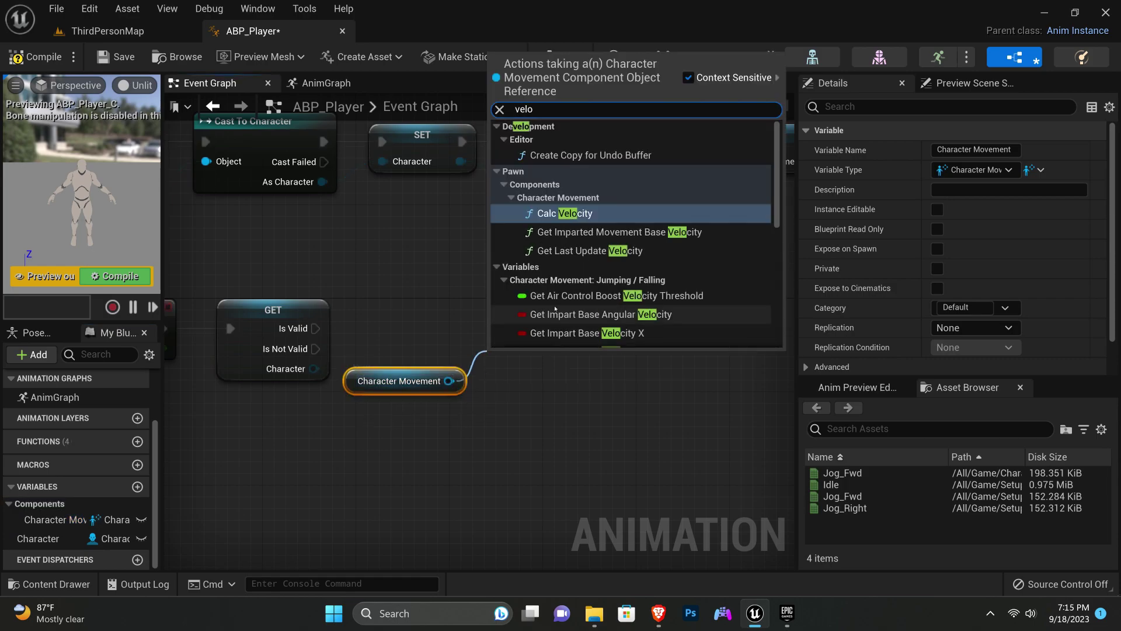
{"action": "type", "text": "cityget"}
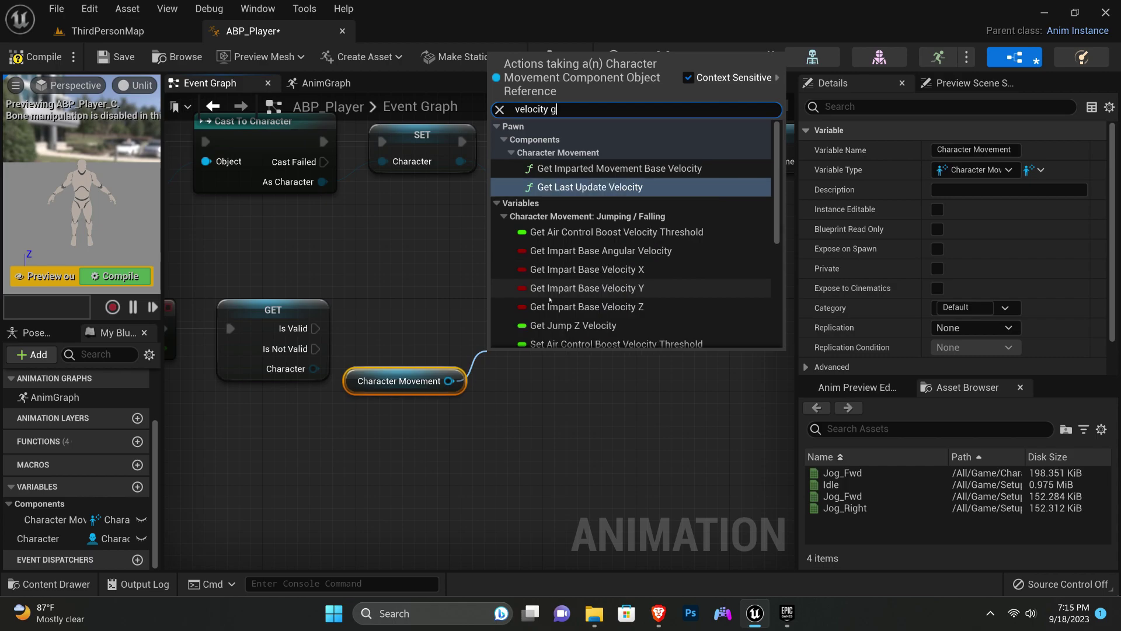
{"action": "scroll", "coordinate": [549, 299], "scroll_direction": "down", "scroll_amount": 3}
{"action": "left_click", "coordinate": [578, 344]}
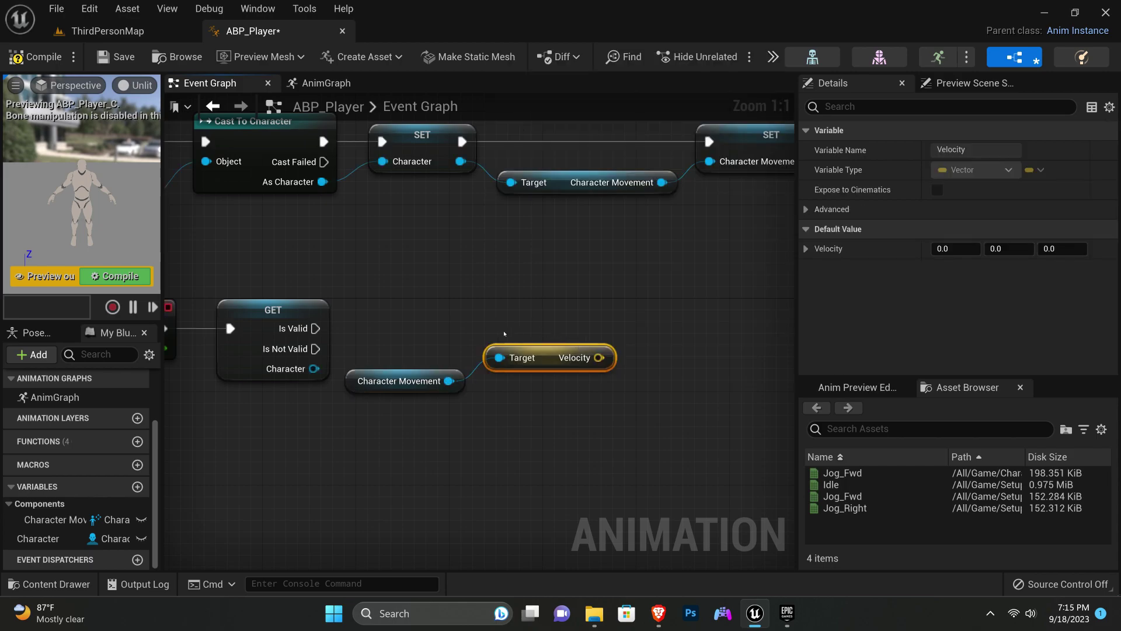
{"action": "right_click_drag", "start_coordinate": [505, 334], "coordinate": [398, 320]}
{"action": "left_click_drag", "start_coordinate": [432, 345], "coordinate": [432, 369]}
{"action": "right_click_drag", "start_coordinate": [498, 359], "coordinate": [456, 354]}
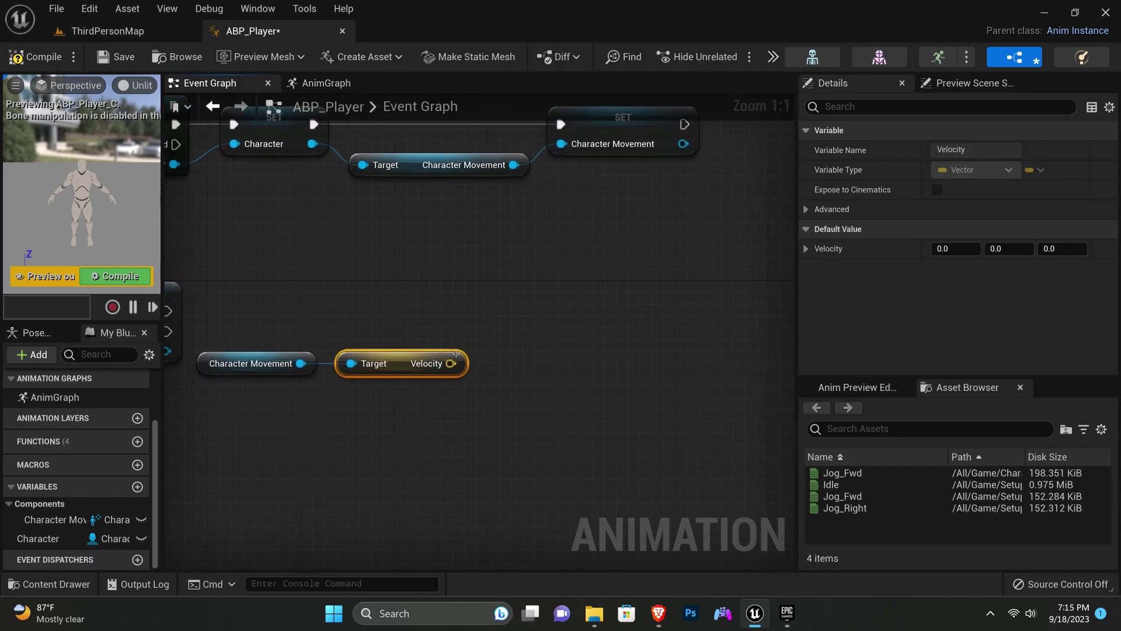
- Feed Velocity into a Vector Length node and align the three getters
{"action": "left_click_drag", "start_coordinate": [451, 363], "coordinate": [501, 341]}
{"action": "type", "text": "vecto"}
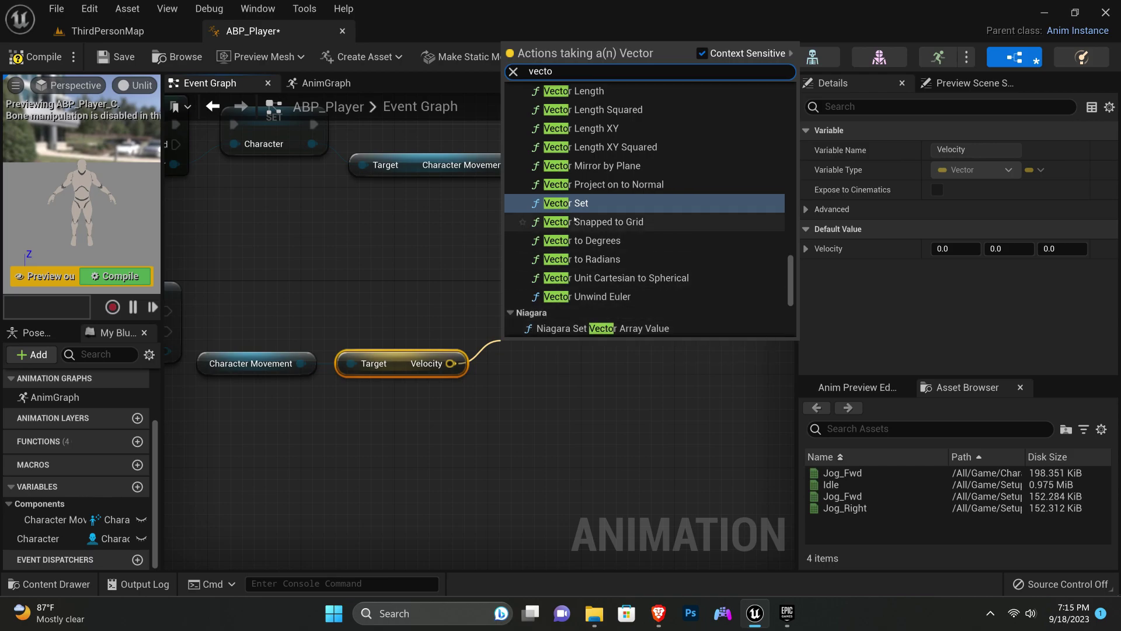
{"action": "left_click", "coordinate": [584, 91]}
{"action": "right_click_drag", "start_coordinate": [484, 320], "coordinate": [505, 280]}
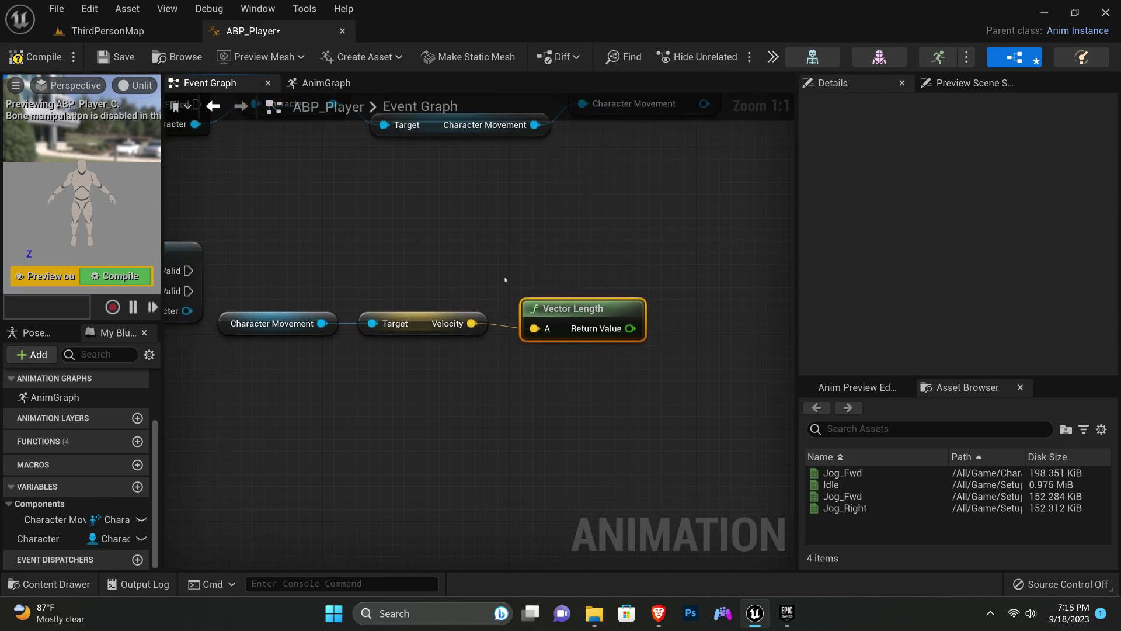
{"action": "mouse_move", "coordinate": [384, 350]}
{"action": "left_mouse_down"}
{"action": "mouse_move", "coordinate": [560, 315]}
{"action": "mouse_move", "coordinate": [561, 336]}
{"action": "left_mouse_up"}
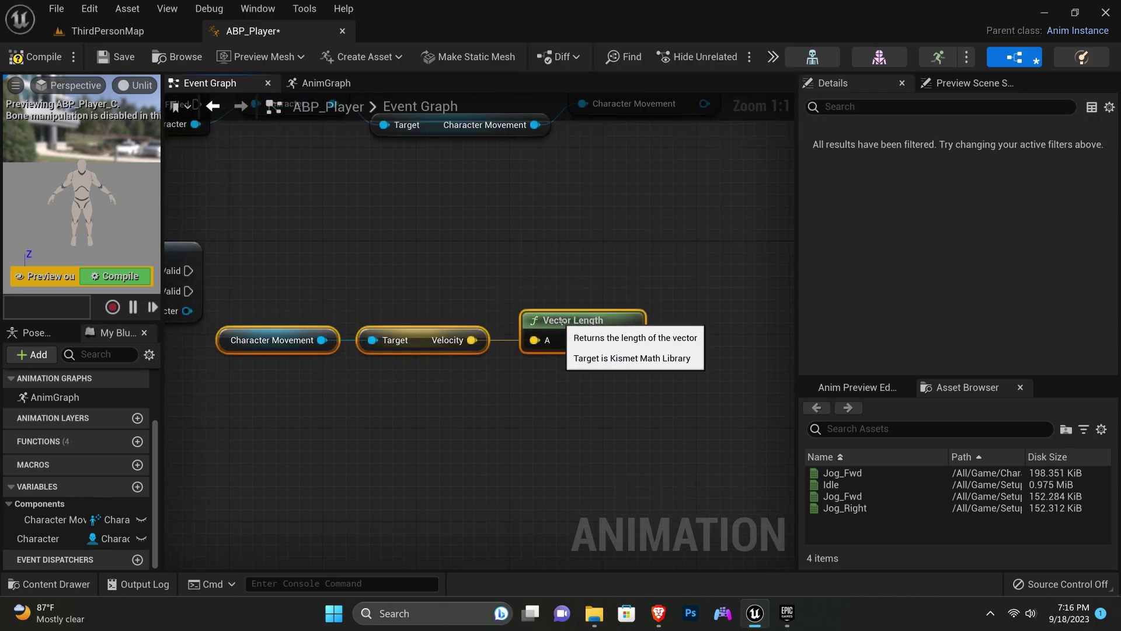
{"action": "left_click", "coordinate": [560, 253]}
{"action": "right_click_drag", "start_coordinate": [560, 254], "coordinate": [510, 233]}
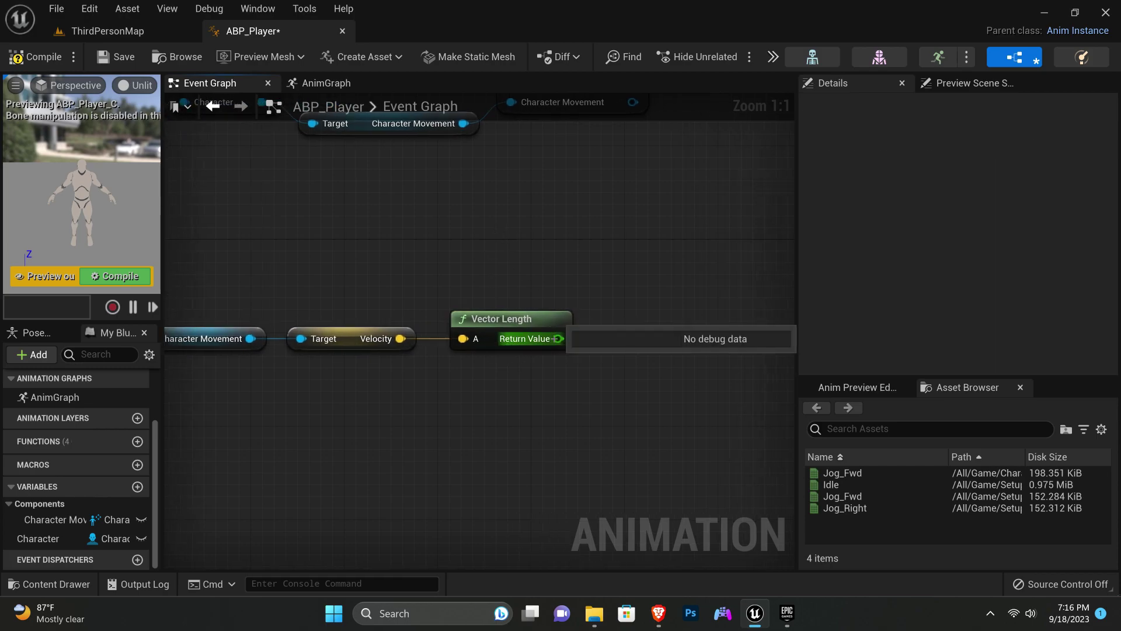
- Store Vector Length in a new float Speed, set when Character is valid
{"action": "left_click_drag", "start_coordinate": [559, 339], "coordinate": [598, 336]}
{"action": "left_click", "coordinate": [650, 350]}
{"action": "type", "text": "Spee"}
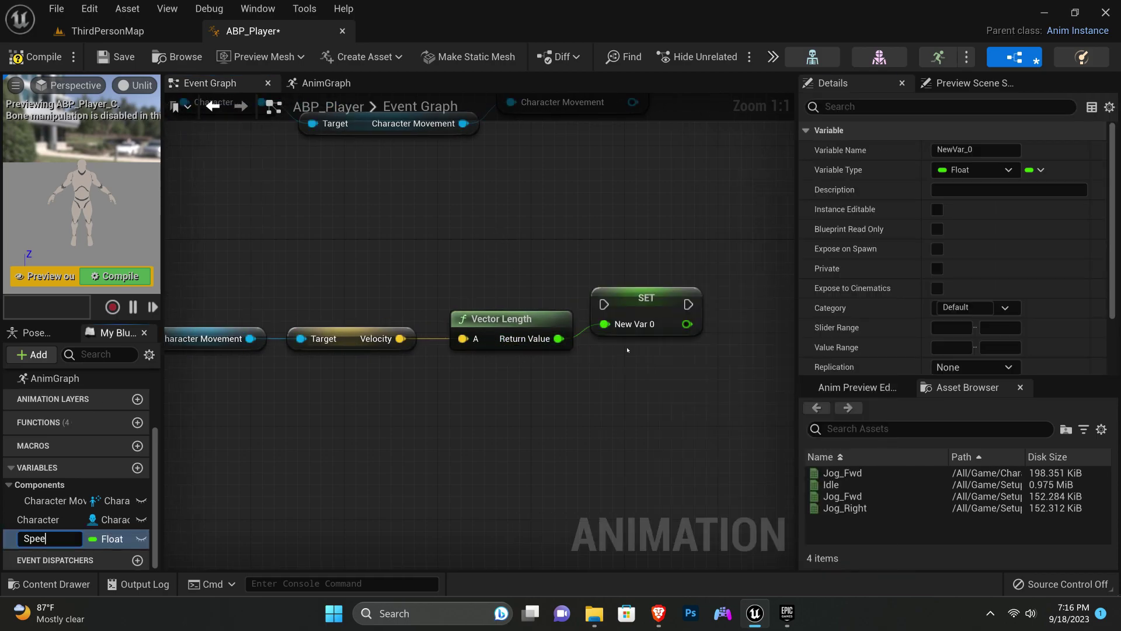
{"action": "type", "text": "d"}
{"action": "key", "text": "Return"}
{"action": "right_click_drag", "start_coordinate": [404, 248], "coordinate": [556, 264]}
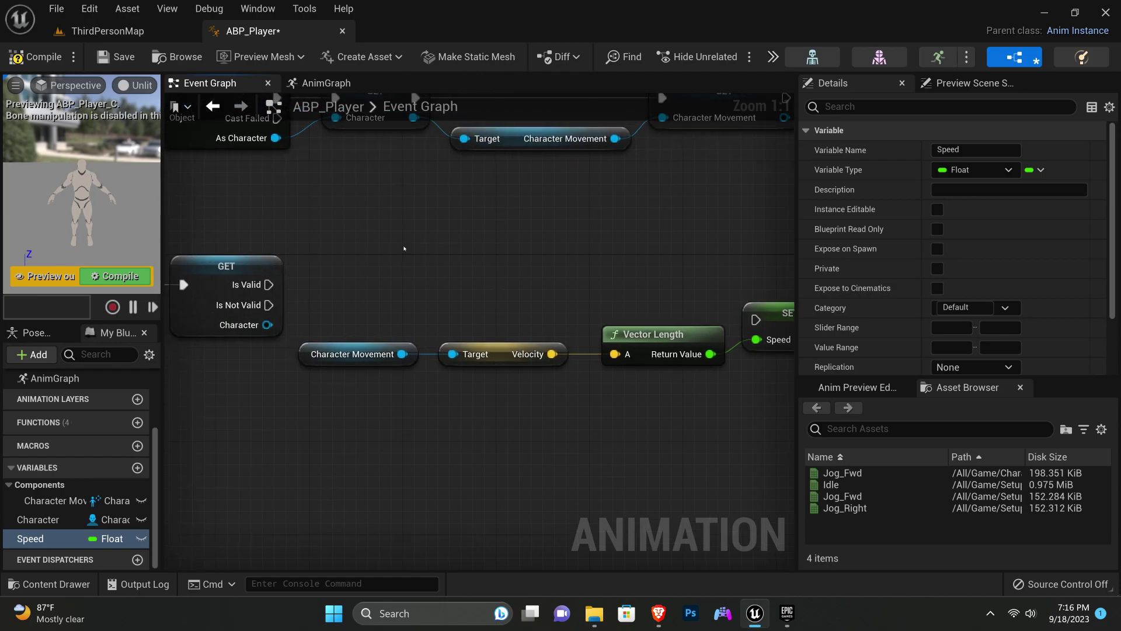
{"action": "mouse_move", "coordinate": [269, 285]}
{"action": "left_mouse_down"}
{"action": "mouse_move", "coordinate": [732, 284]}
{"action": "mouse_move", "coordinate": [543, 333]}
{"action": "left_mouse_up"}
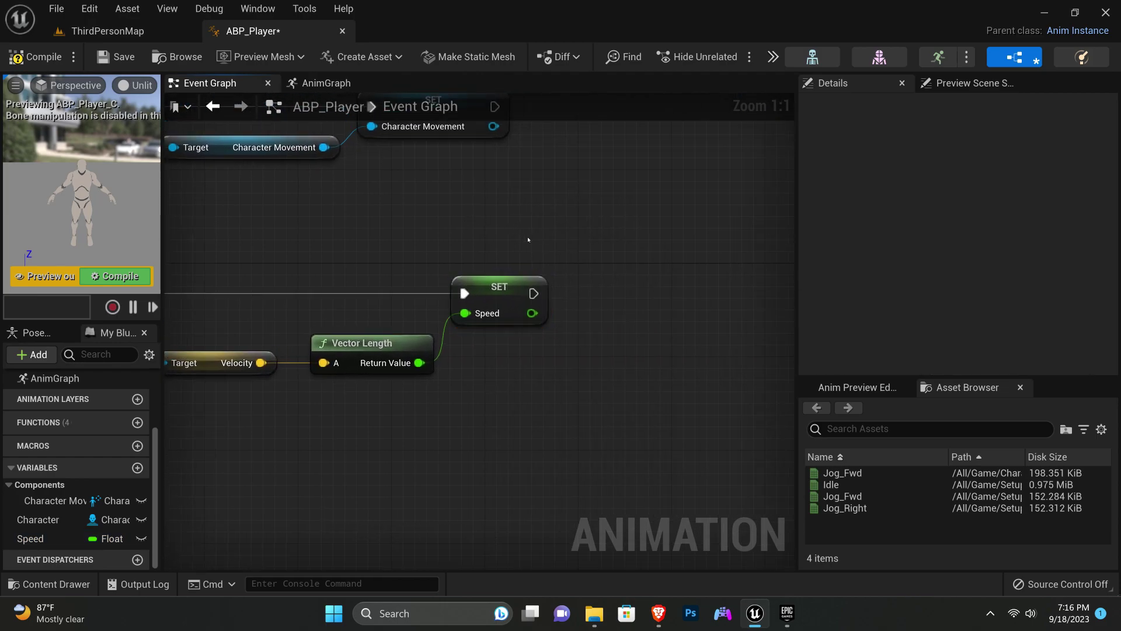
- Set a new Is Moving? boolean from Speed > 0.0, chained after the Speed setter
{"action": "type", "text": ">"}
{"action": "left_click", "coordinate": [580, 309]}
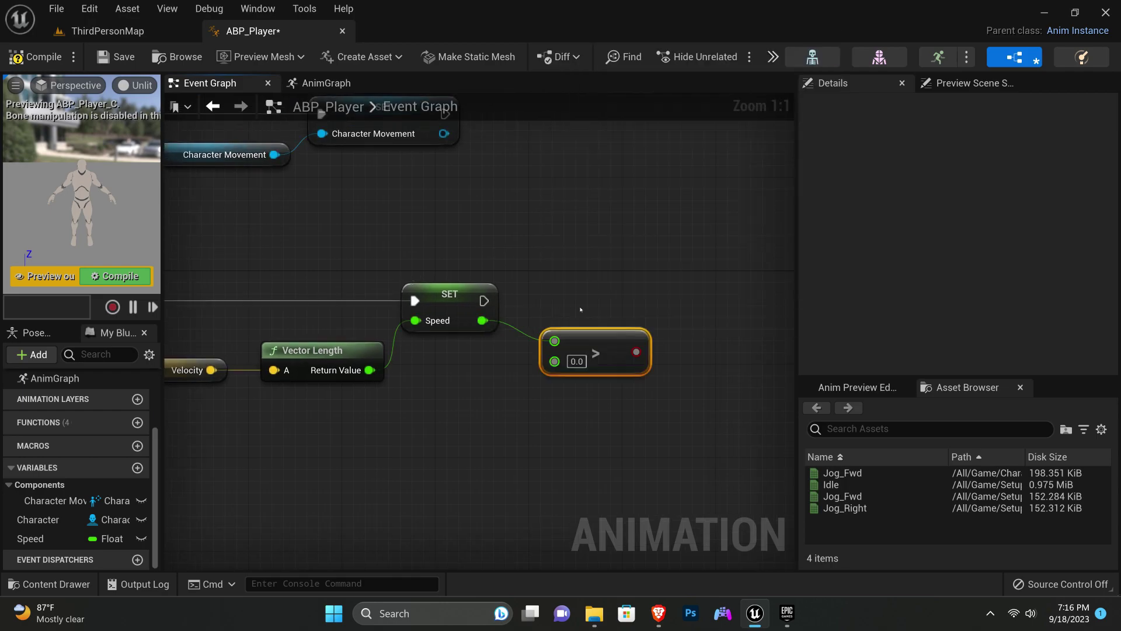
{"action": "left_click_drag", "start_coordinate": [562, 347], "coordinate": [595, 18]}
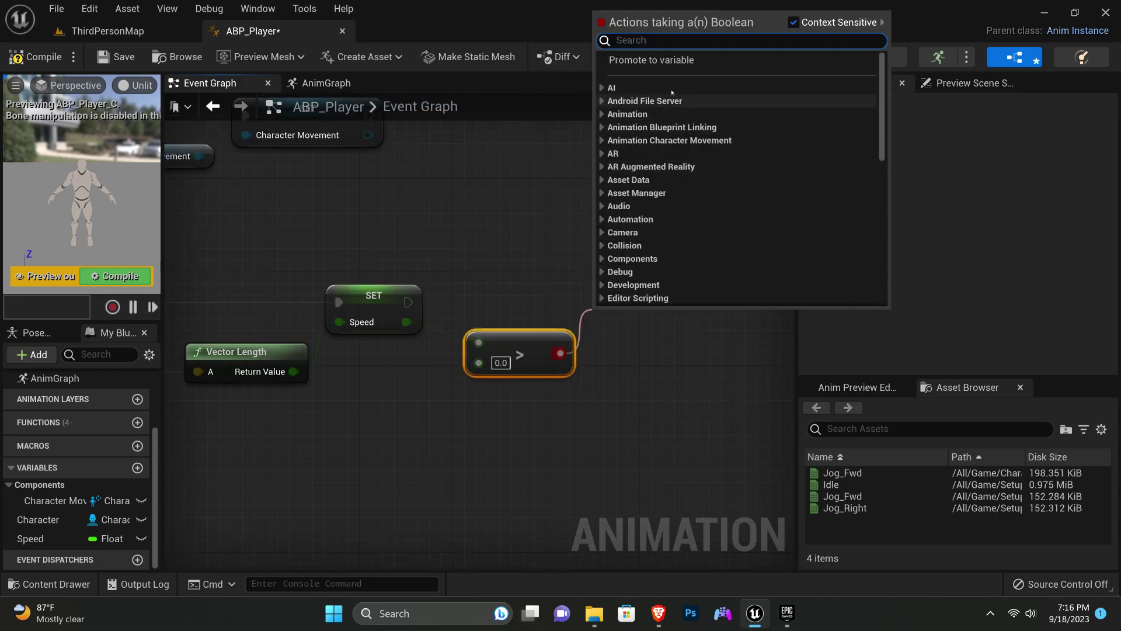
{"action": "left_click", "coordinate": [680, 58]}
{"action": "type", "text": "Is Moving"}
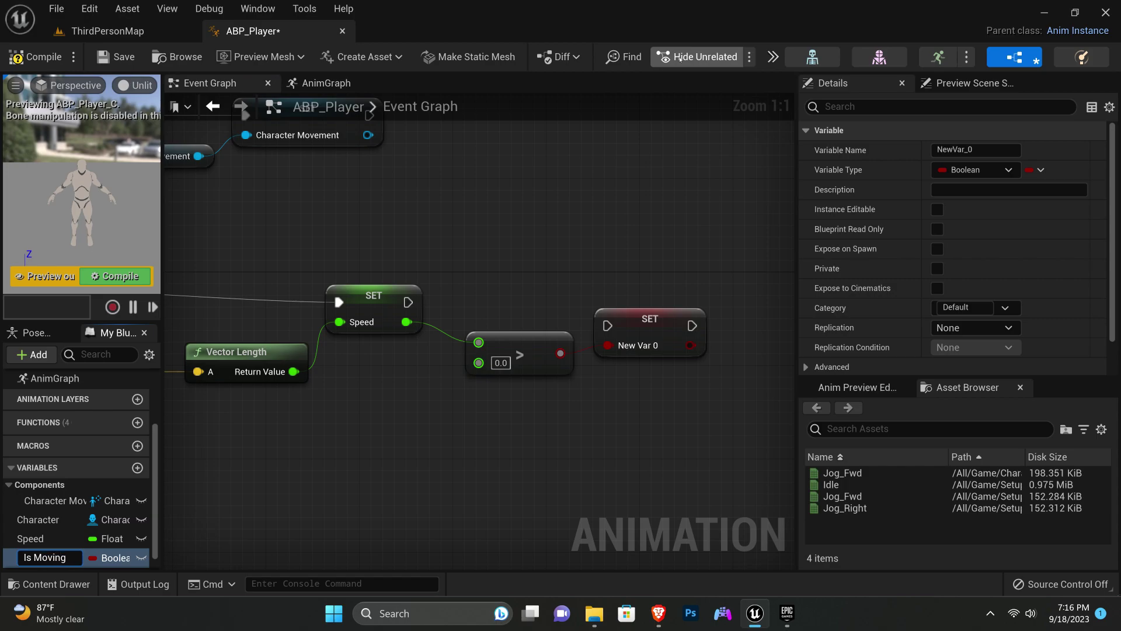
{"action": "type", "text": "?"}
{"action": "key", "text": "Return"}
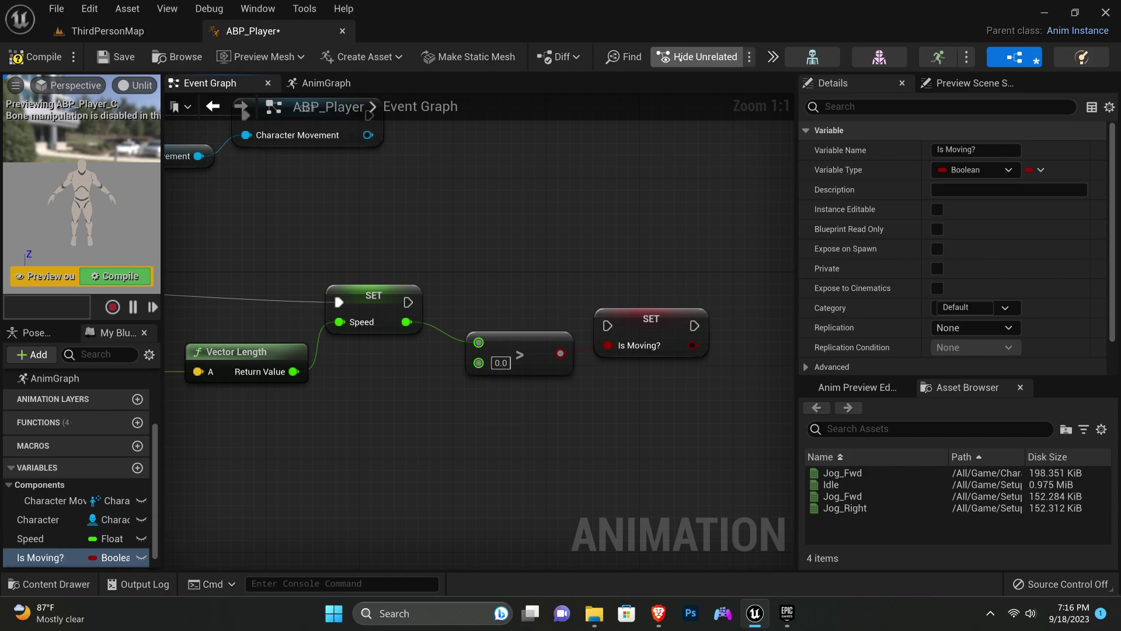
{"action": "left_click_drag", "start_coordinate": [408, 302], "coordinate": [608, 326]}
{"action": "left_click_drag", "start_coordinate": [628, 324], "coordinate": [627, 301]}
{"action": "left_click_drag", "start_coordinate": [551, 347], "coordinate": [538, 345]}
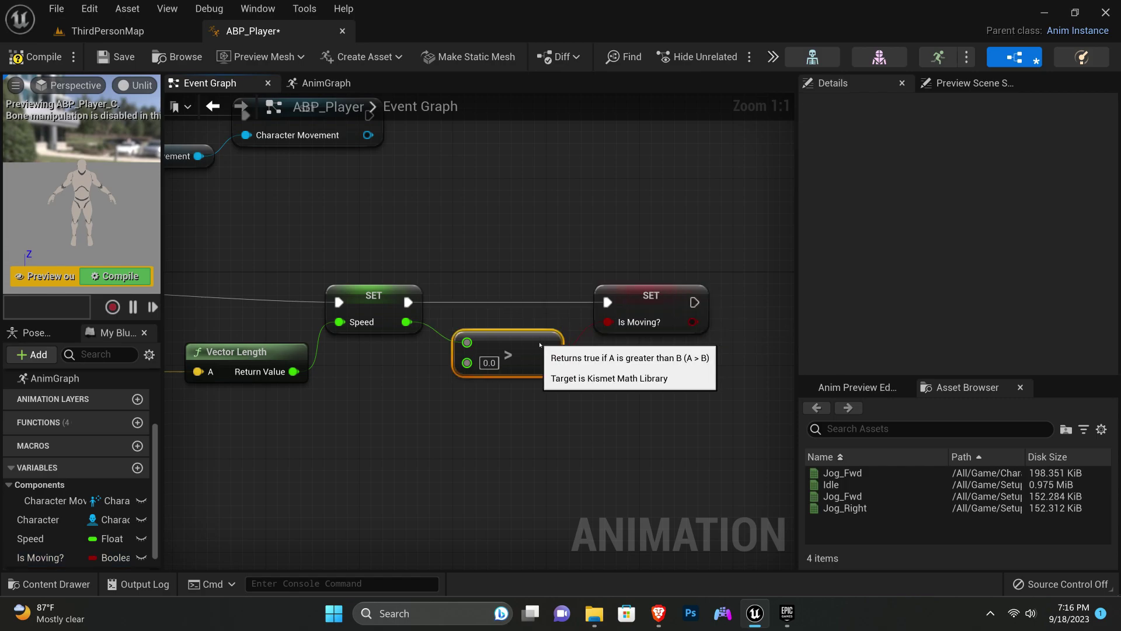
{"action": "left_click", "coordinate": [562, 248]}
{"action": "right_click_drag", "start_coordinate": [562, 248], "coordinate": [522, 243]}
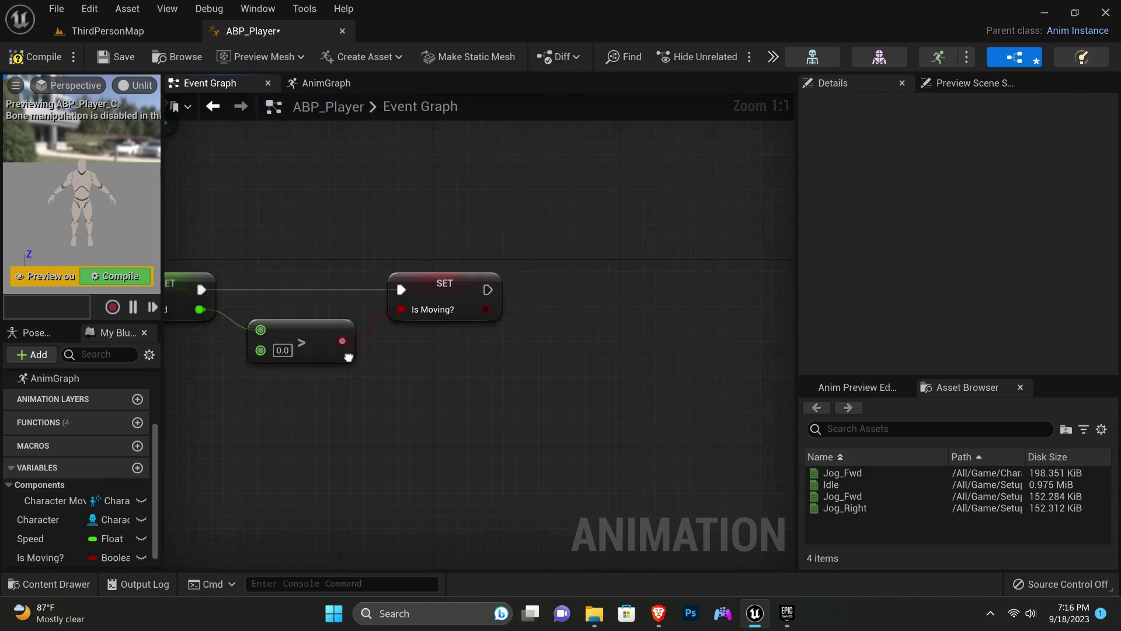
- Duplicate the Character Movement and Velocity getters below the Is Moving? setter
{"action": "scroll", "coordinate": [311, 282], "scroll_direction": "down", "scroll_amount": 1}
{"action": "right_click_drag", "start_coordinate": [175, 280], "coordinate": [310, 282]}
{"action": "right_click_drag", "start_coordinate": [711, 362], "coordinate": [407, 383]}
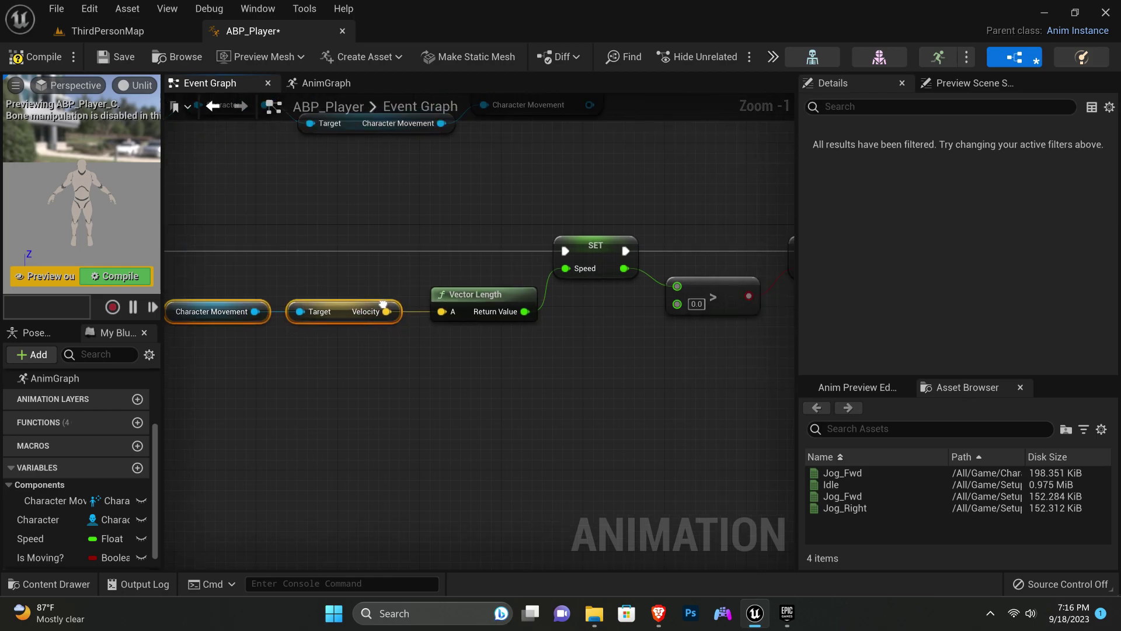
{"action": "right_click_drag", "start_coordinate": [533, 359], "coordinate": [409, 381]}
{"action": "key", "text": "ctrl+v"}
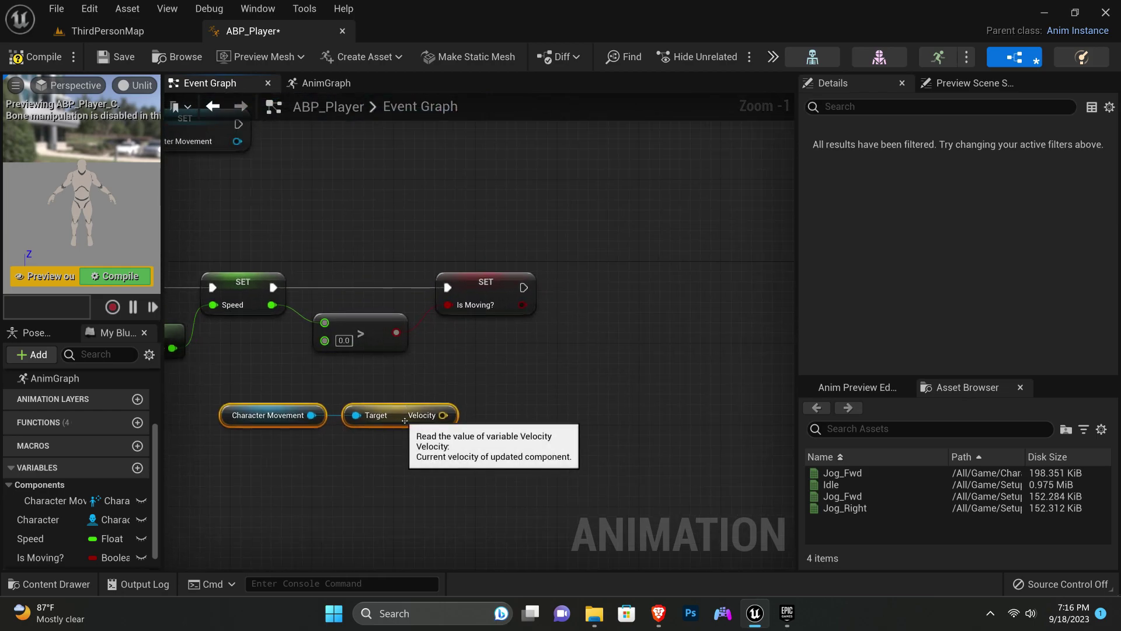
{"action": "left_click_drag", "start_coordinate": [409, 382], "coordinate": [467, 379]}
{"action": "left_click", "coordinate": [468, 379]}
- Add a Calculate Direction node fed by the copied Velocity output
{"action": "mouse_move", "coordinate": [468, 379]}
{"action": "right_mouse_down"}
{"action": "mouse_move", "coordinate": [383, 373]}
{"action": "mouse_move", "coordinate": [425, 333]}
{"action": "right_mouse_up"}
{"action": "scroll", "coordinate": [436, 355], "scroll_direction": "up", "scroll_amount": 1}
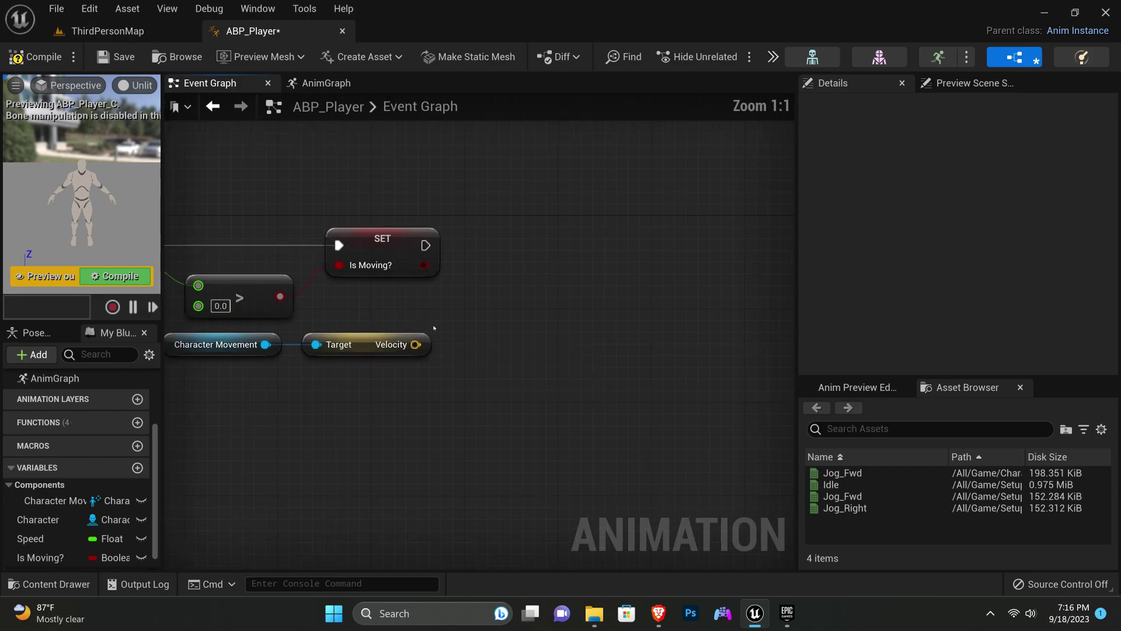
{"action": "left_click_drag", "start_coordinate": [415, 343], "coordinate": [449, 327]}
{"action": "type", "text": "cal"}
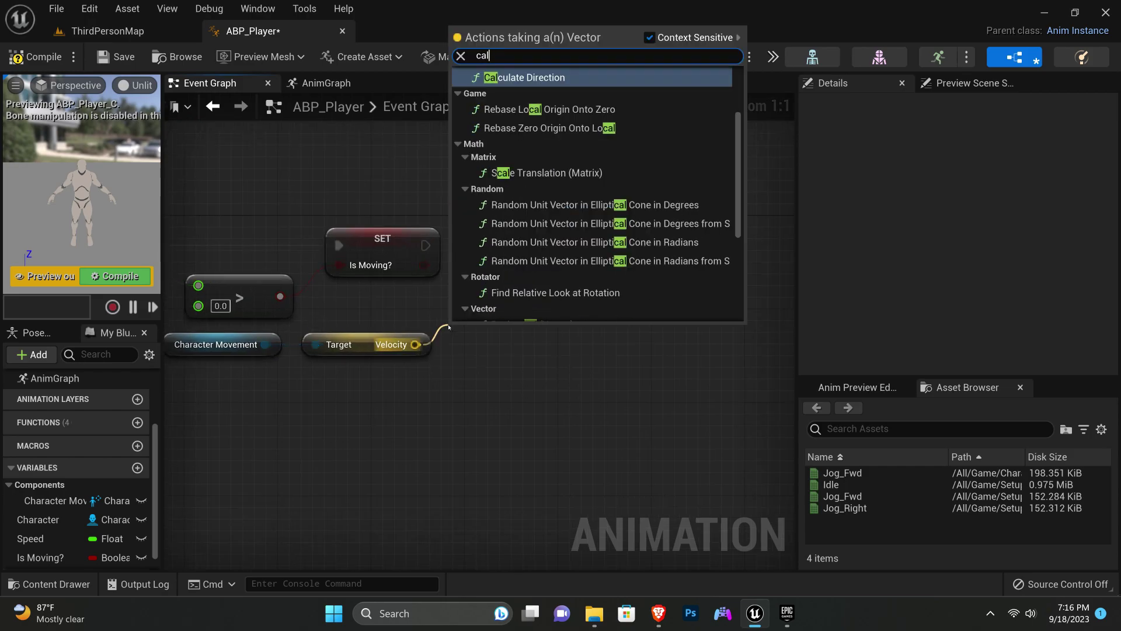
{"action": "left_click", "coordinate": [525, 78]}
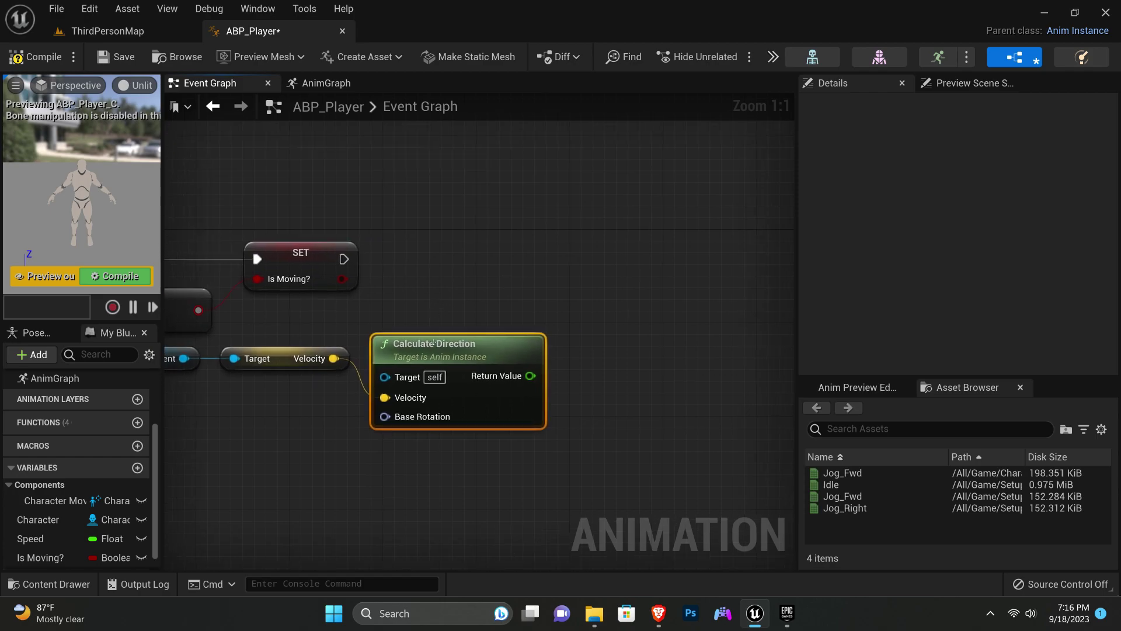
{"action": "left_click_drag", "start_coordinate": [432, 343], "coordinate": [455, 306]}
{"action": "right_click_drag", "start_coordinate": [455, 305], "coordinate": [400, 320]}
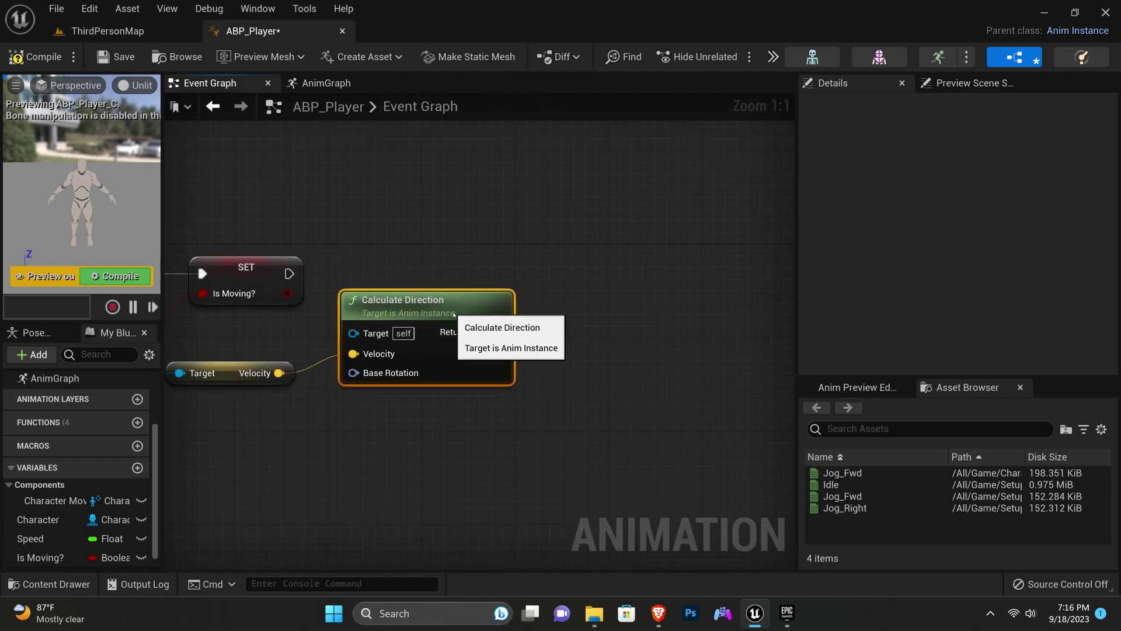
- Promote the direction result to a Direction variable, set after SET Is Moving
{"action": "left_click_drag", "start_coordinate": [500, 332], "coordinate": [516, 293]}
{"action": "left_click", "coordinate": [584, 354]}
{"action": "type", "text": "Direction"}
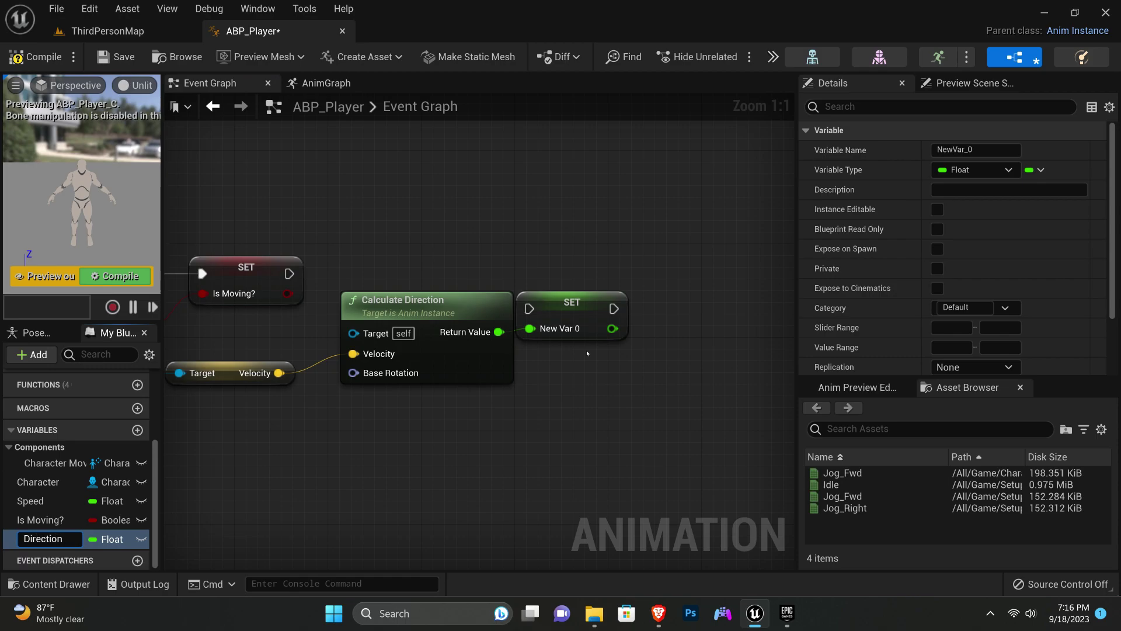
{"action": "key", "text": "Return"}
{"action": "mouse_move", "coordinate": [289, 273]}
{"action": "left_mouse_down"}
{"action": "mouse_move", "coordinate": [562, 315]}
{"action": "mouse_move", "coordinate": [539, 313]}
{"action": "left_mouse_up"}
{"action": "right_click_drag", "start_coordinate": [372, 352], "coordinate": [588, 304]}
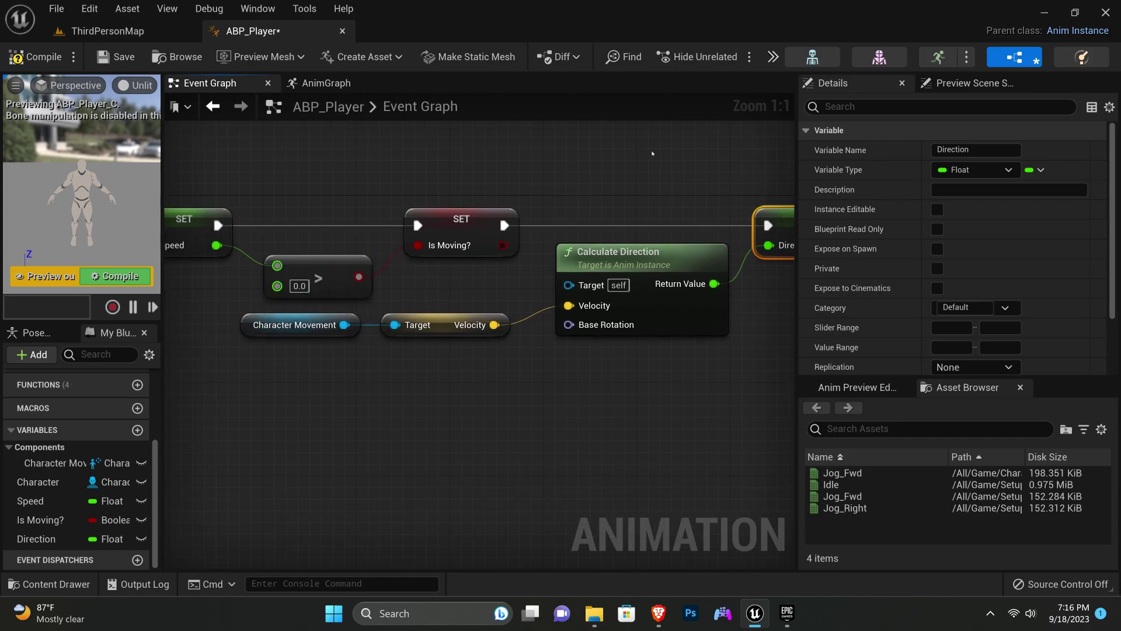
- Feed Character's Get Actor Rotation into Calculate Direction's Base Rotation
{"action": "left_click_drag", "start_coordinate": [38, 482], "coordinate": [442, 399]}
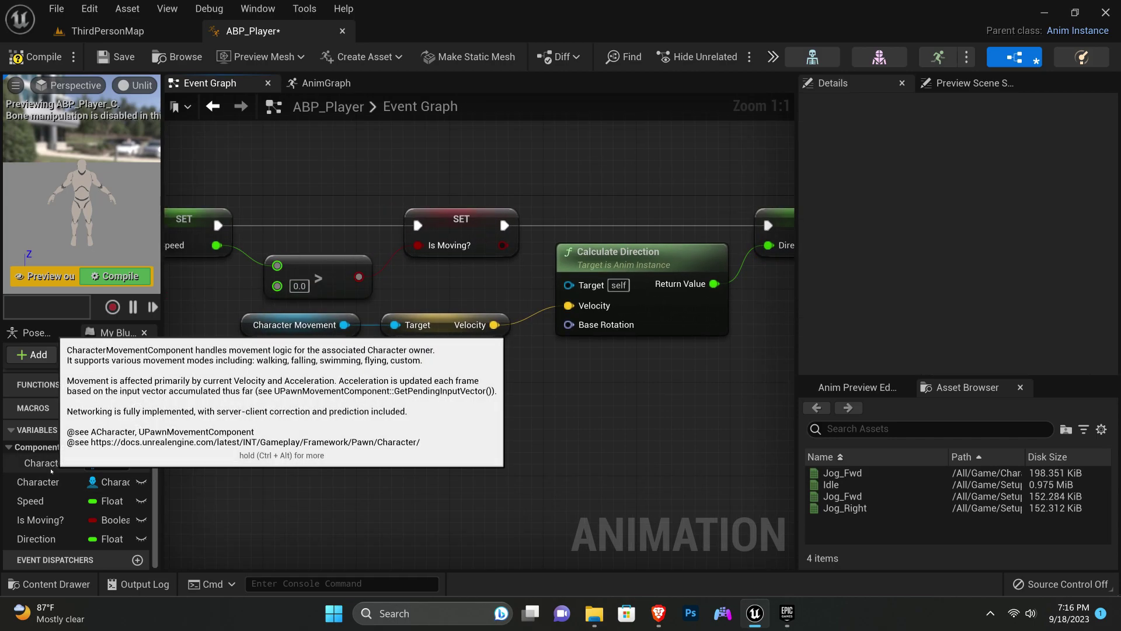
{"action": "left_click_drag", "start_coordinate": [299, 360], "coordinate": [299, 361], "text": "ctrl"}
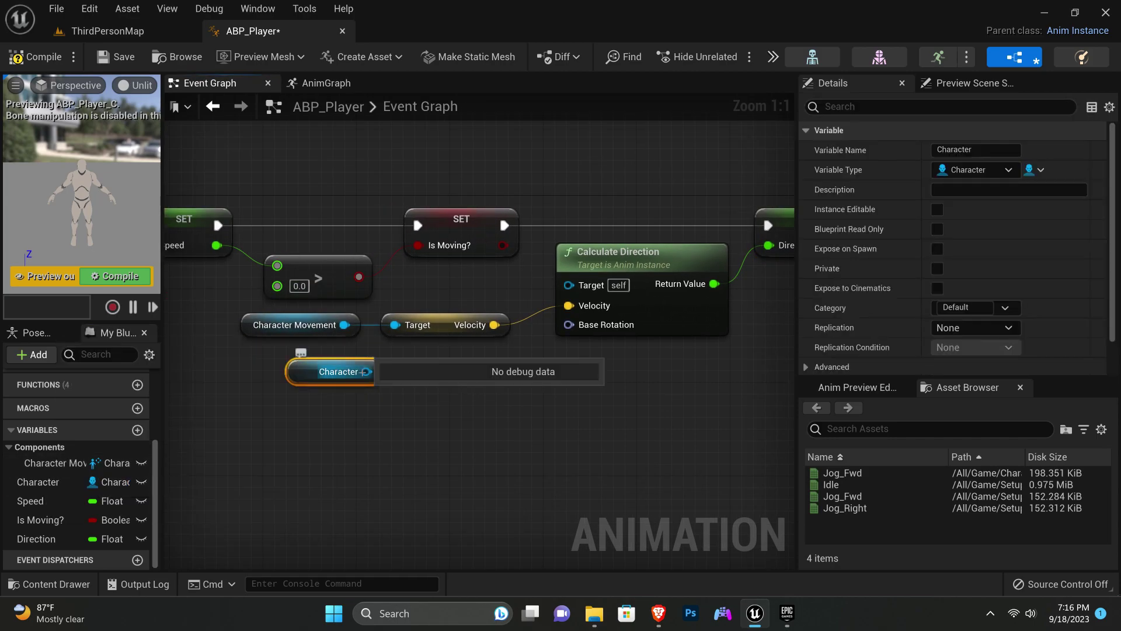
{"action": "left_click_drag", "start_coordinate": [366, 371], "coordinate": [457, 362]}
{"action": "type", "text": "actor r"}
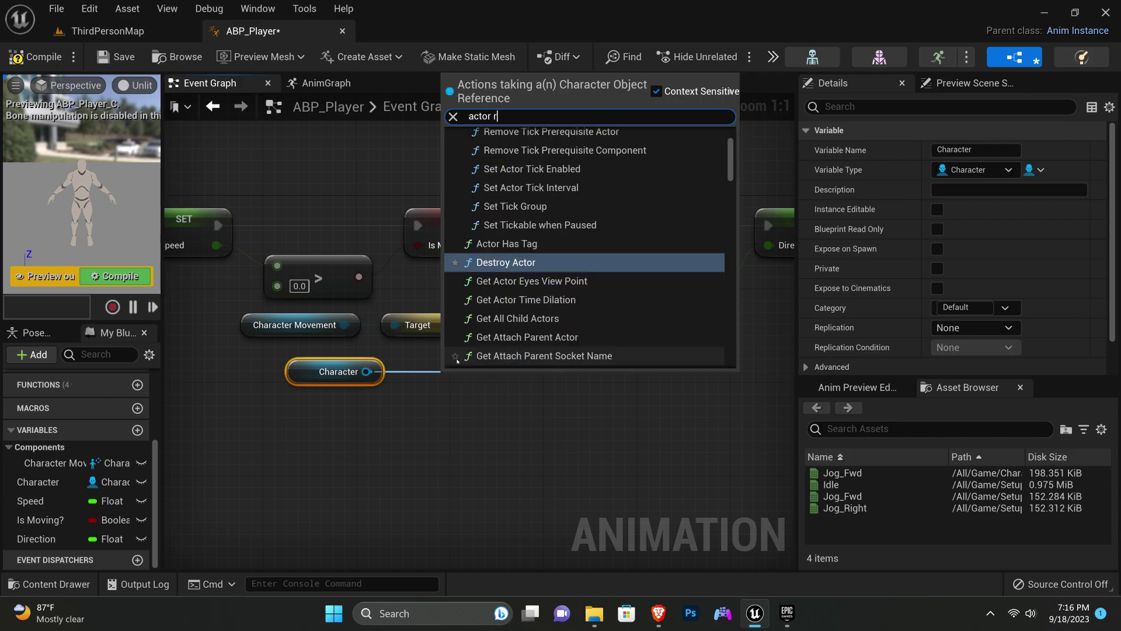
{"action": "type", "text": "ota"}
{"action": "left_click", "coordinate": [527, 195]}
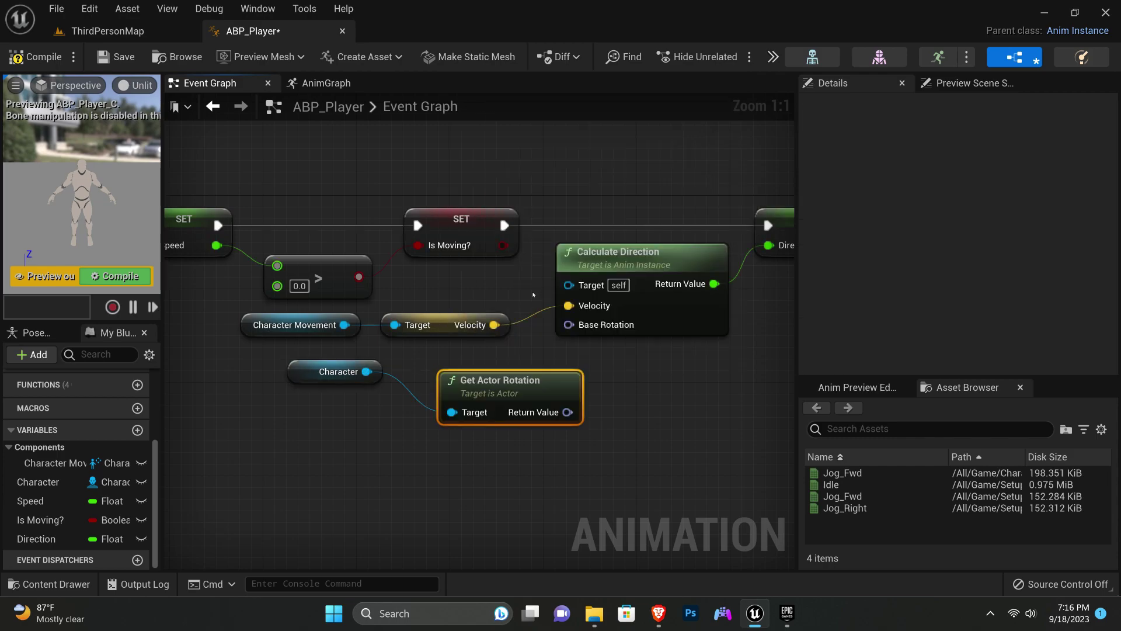
{"action": "left_click_drag", "start_coordinate": [446, 380], "coordinate": [403, 361]}
{"action": "left_click_drag", "start_coordinate": [338, 371], "coordinate": [337, 388]}
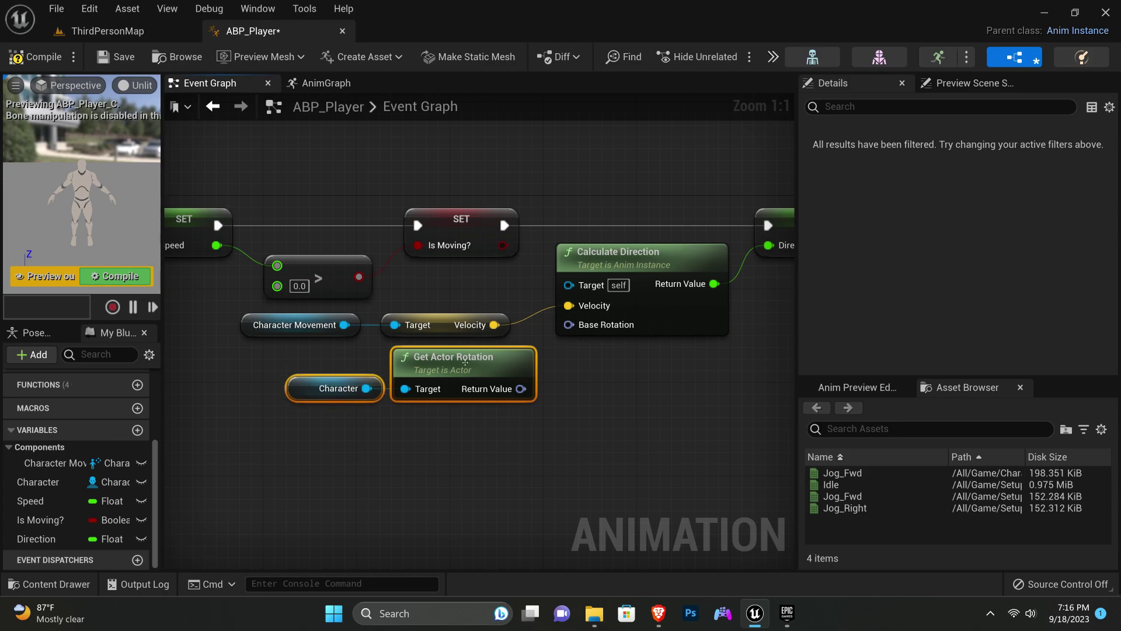
{"action": "left_click_drag", "start_coordinate": [432, 357], "coordinate": [408, 357]}
{"action": "left_click_drag", "start_coordinate": [497, 388], "coordinate": [568, 324]}
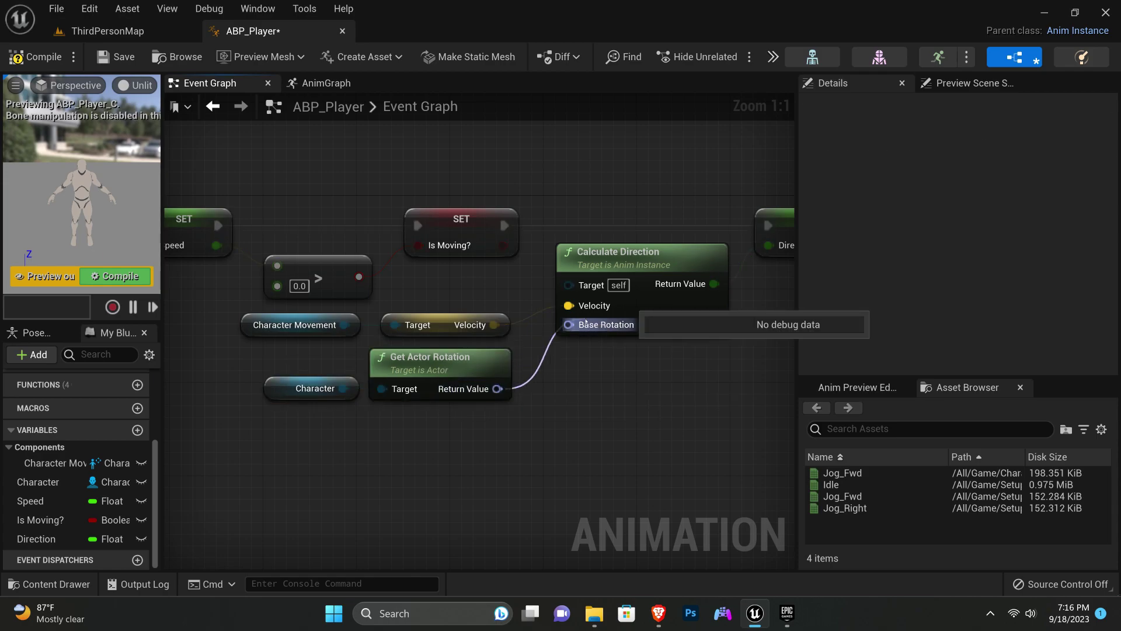
{"action": "scroll", "coordinate": [380, 205], "scroll_direction": "down", "scroll_amount": 3}
{"action": "scroll", "coordinate": [380, 204], "scroll_direction": "down", "scroll_amount": 1}
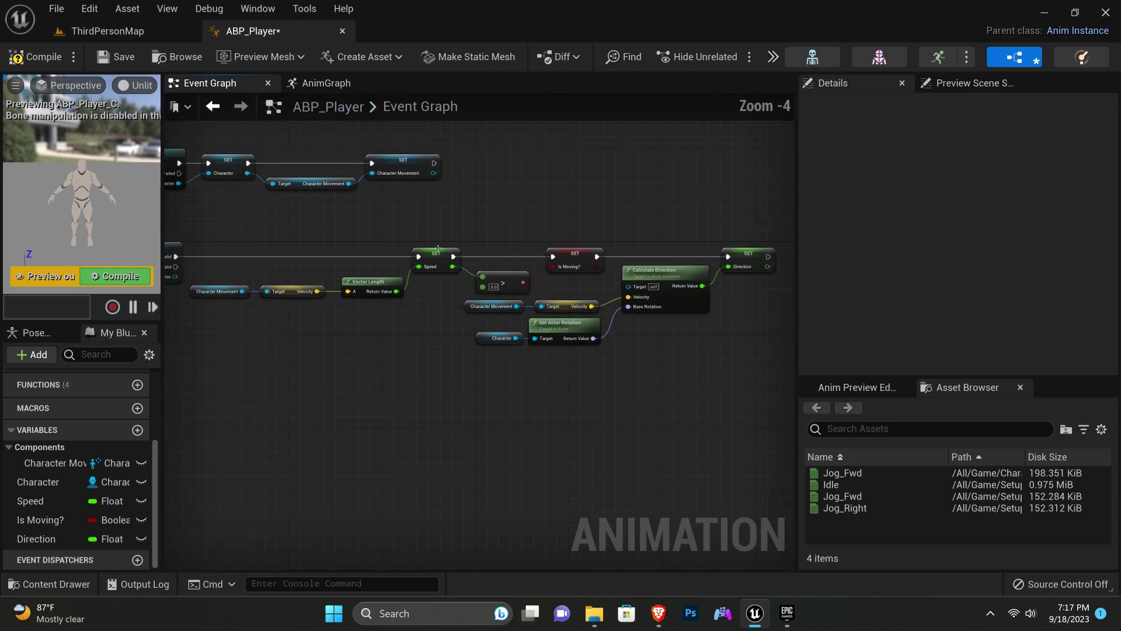
{"action": "scroll", "coordinate": [308, 227], "scroll_direction": "down", "scroll_amount": 1}
- Compile and save ABP_Player
{"action": "left_click", "coordinate": [44, 57]}
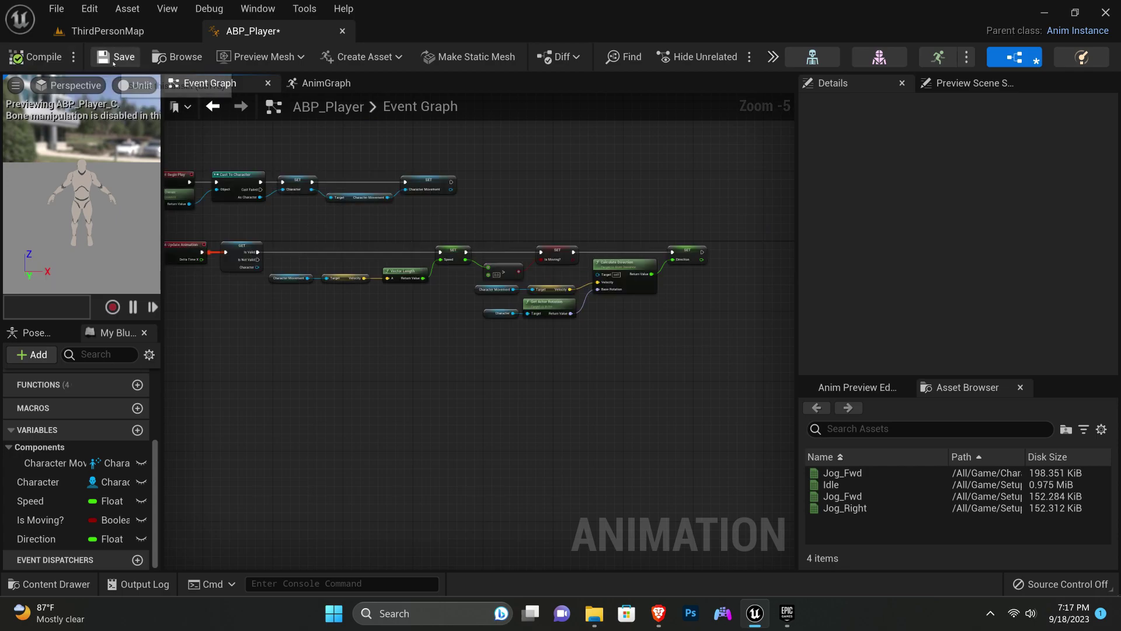
{"action": "left_click", "coordinate": [117, 56]}
{"action": "scroll", "coordinate": [546, 225], "scroll_direction": "up", "scroll_amount": 1}
{"action": "scroll", "coordinate": [546, 225], "scroll_direction": "up", "scroll_amount": 1}
- Pan across the Event Graph to review the Update Animation and direction chains
{"action": "right_click_drag", "start_coordinate": [546, 224], "coordinate": [526, 296]}
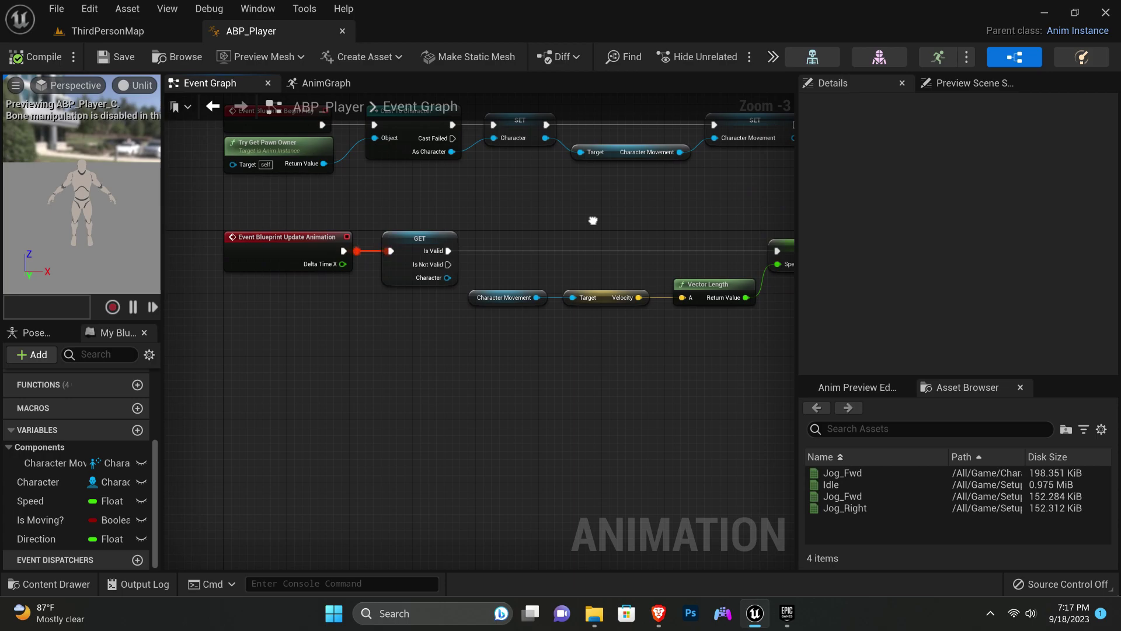
{"action": "right_click_drag", "start_coordinate": [525, 296], "coordinate": [421, 219]}
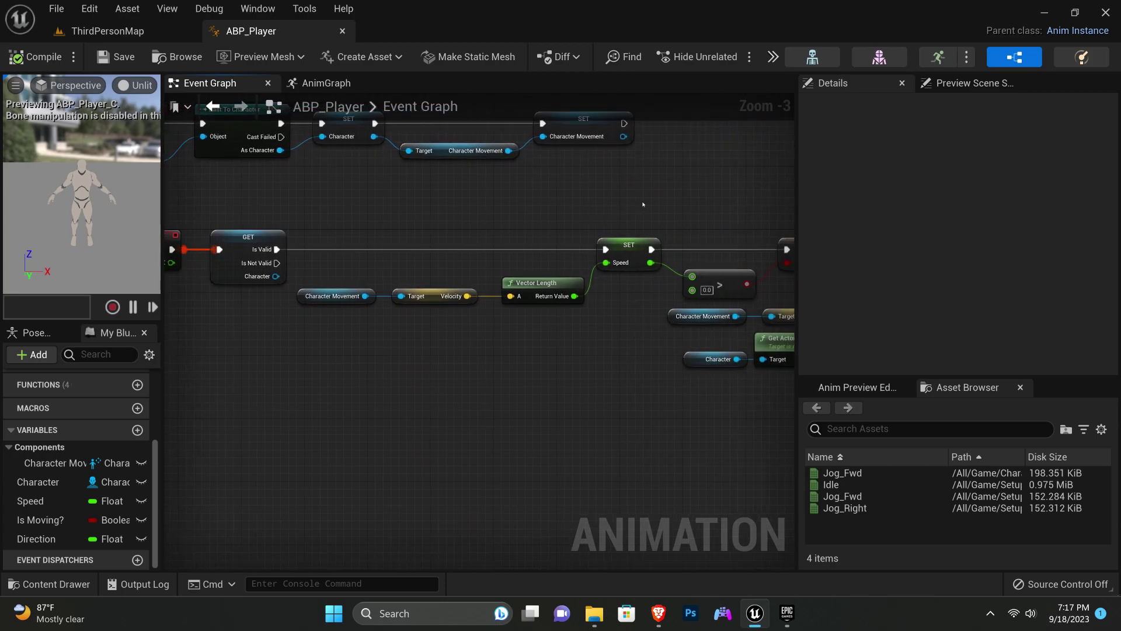
{"action": "right_click_drag", "start_coordinate": [643, 204], "coordinate": [513, 208]}
{"action": "right_click_drag", "start_coordinate": [718, 202], "coordinate": [470, 189]}
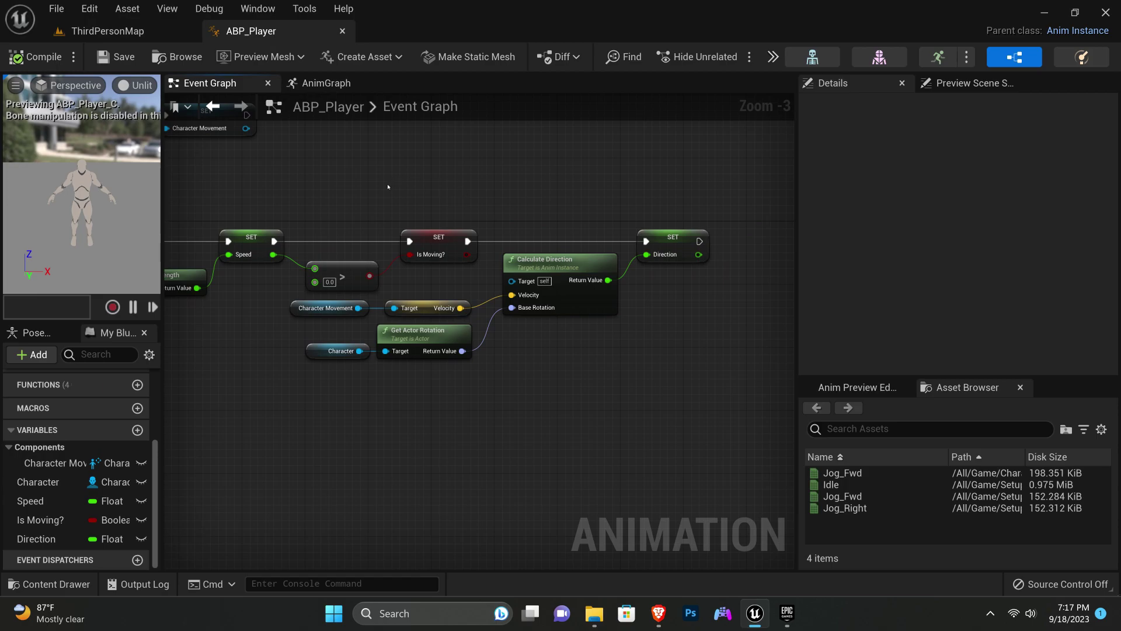
{"action": "mouse_move", "coordinate": [364, 190]}
{"action": "right_mouse_down"}
{"action": "mouse_move", "coordinate": [541, 175]}
{"action": "mouse_move", "coordinate": [540, 138]}
{"action": "right_mouse_up"}
{"action": "scroll", "coordinate": [541, 175], "scroll_direction": "down", "scroll_amount": 1}
{"action": "scroll", "coordinate": [106, 424], "scroll_direction": "up", "scroll_amount": 3}
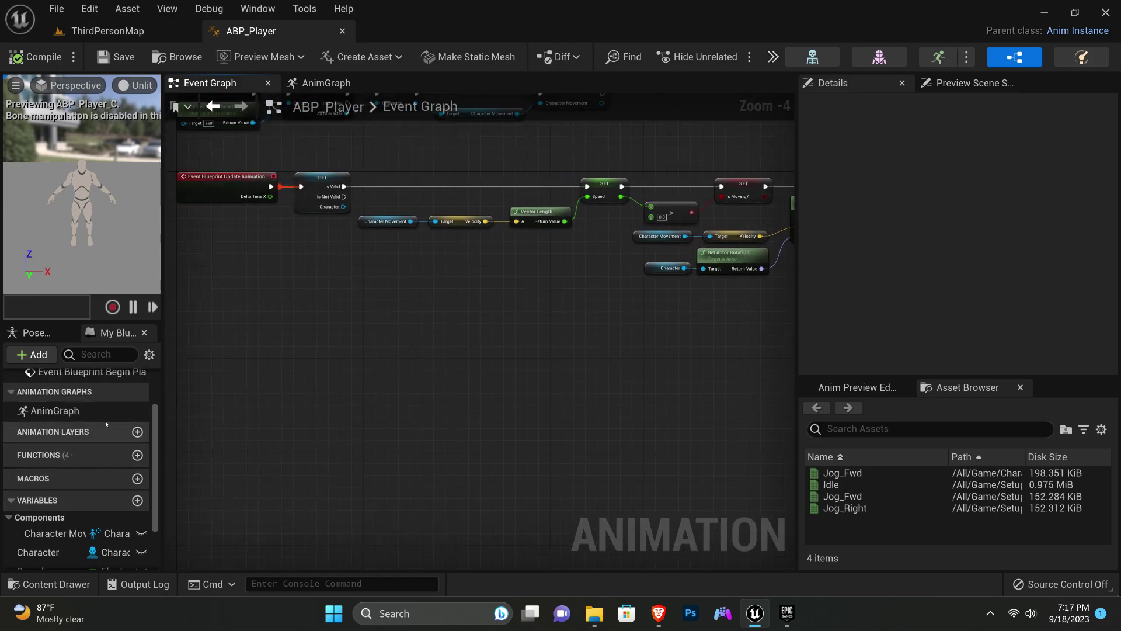
- Create a new macro named Get Orient Values
{"action": "left_click", "coordinate": [137, 479]}
{"action": "type", "text": "Get Orient Values"}
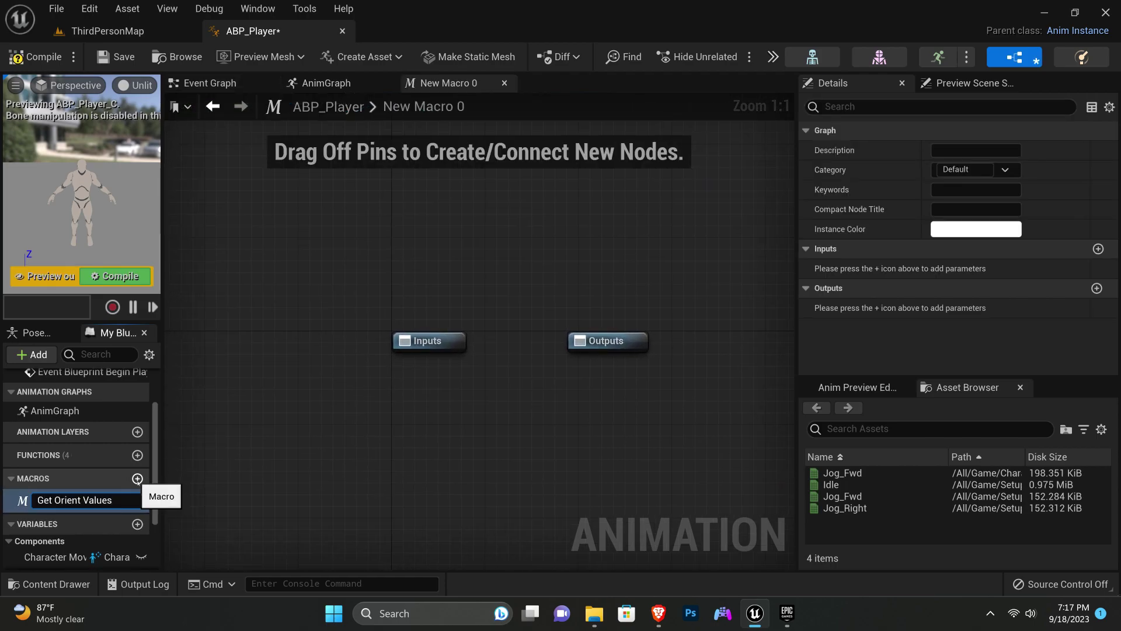
{"action": "key", "text": "Return"}
{"action": "right_click_drag", "start_coordinate": [396, 409], "coordinate": [292, 360]}
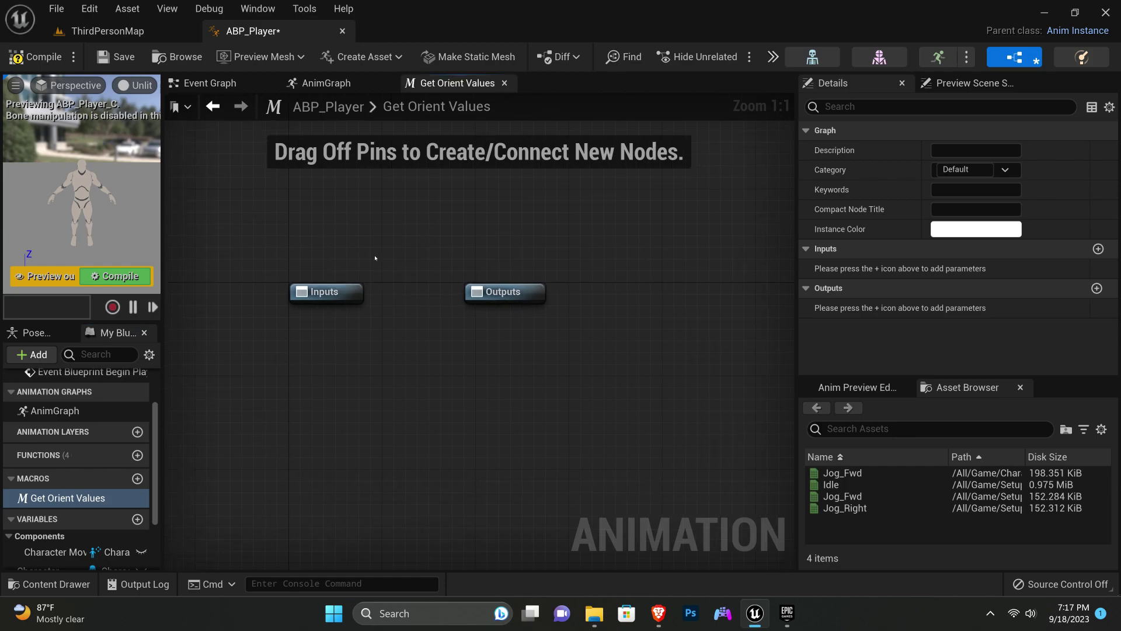
- On the macro's Inputs node, add an exec input named Forward
{"action": "left_click", "coordinate": [324, 291]}
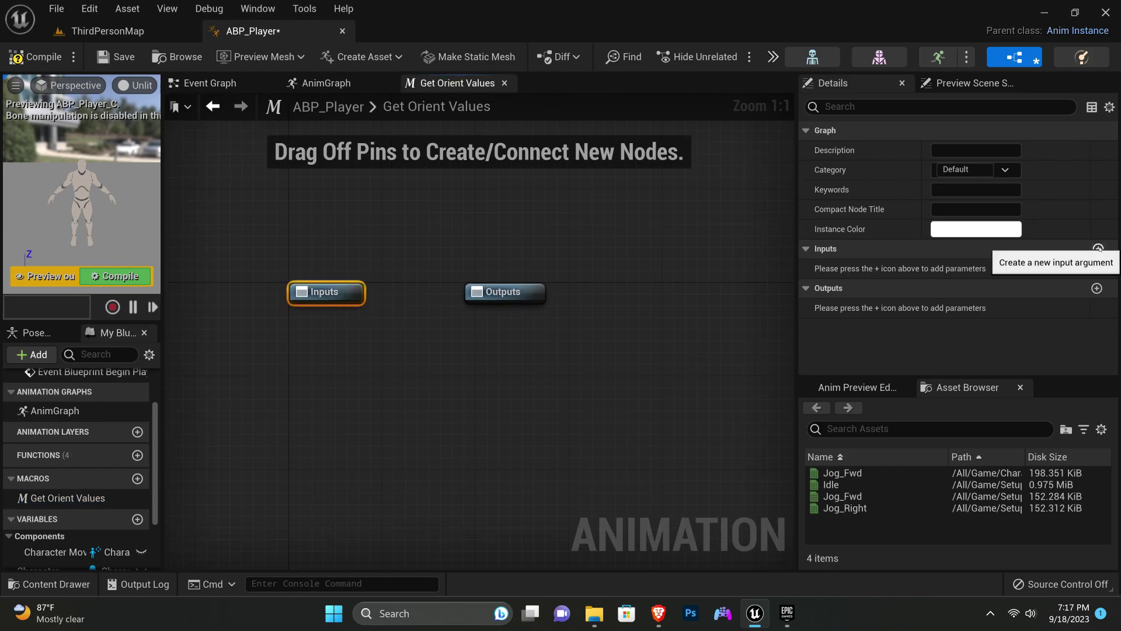
{"action": "left_click", "coordinate": [1098, 248]}
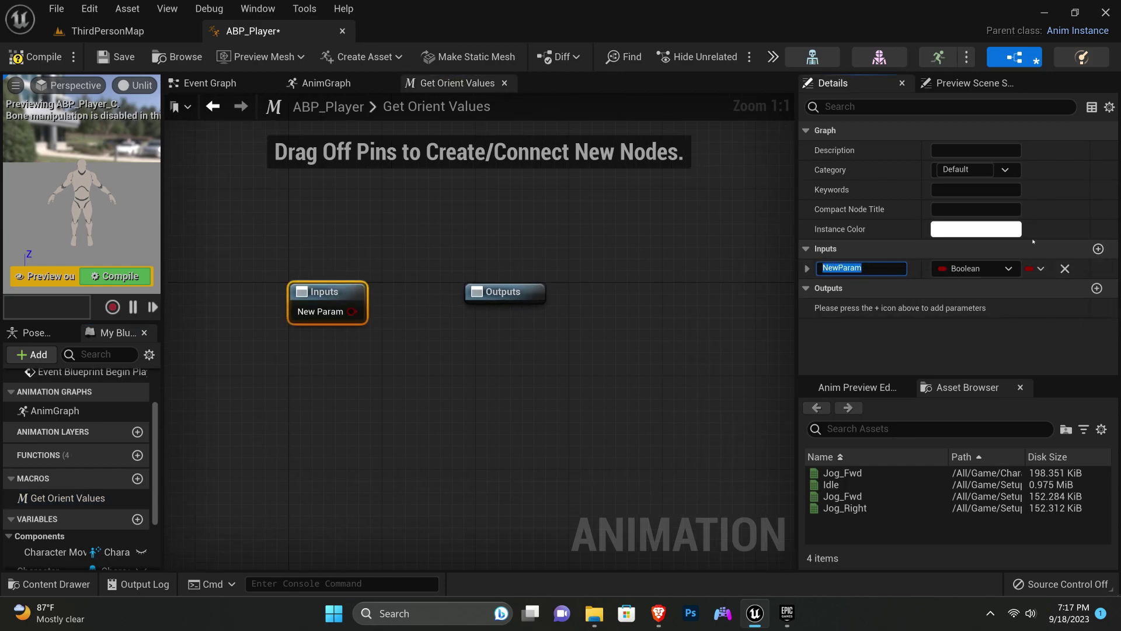
{"action": "left_click", "coordinate": [975, 268]}
{"action": "left_click", "coordinate": [753, 293]}
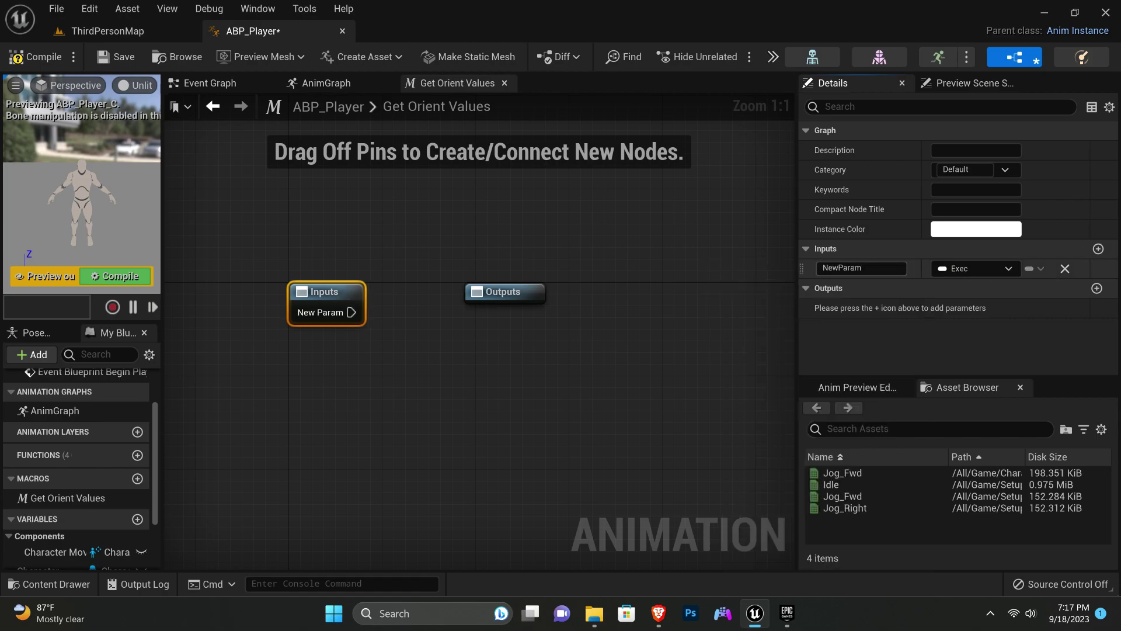
{"action": "left_click", "coordinate": [878, 268]}
{"action": "type", "text": "Forward"}
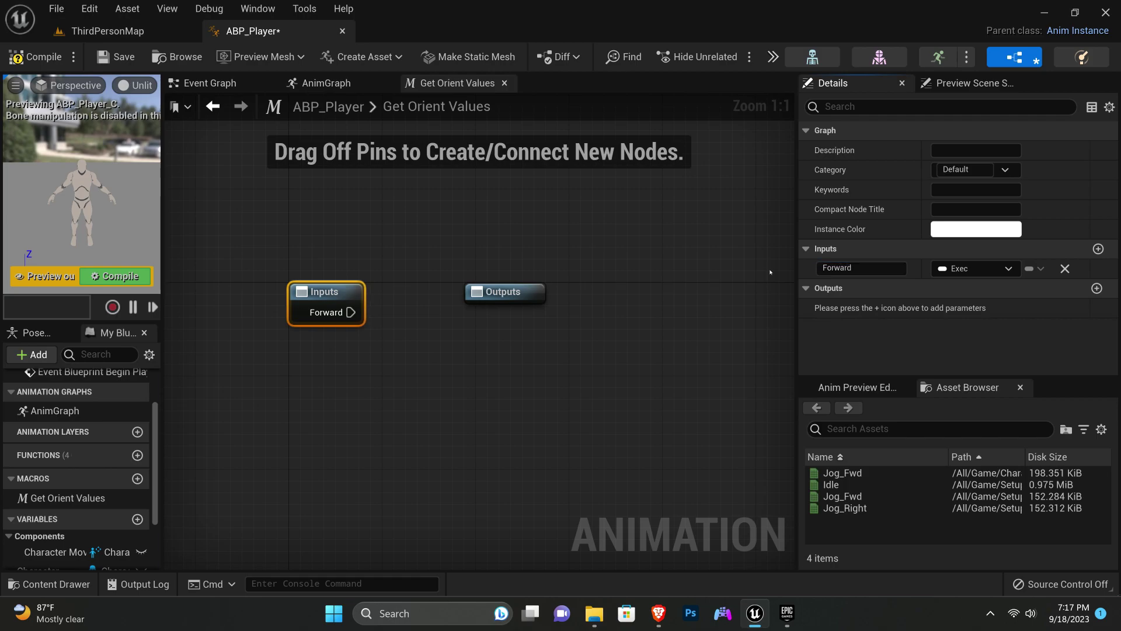
- Add three more exec inputs named Backward, Left and Right
{"action": "left_click", "coordinate": [1098, 248]}
{"action": "left_click", "coordinate": [1097, 248]}
{"action": "left_click", "coordinate": [1098, 248]}
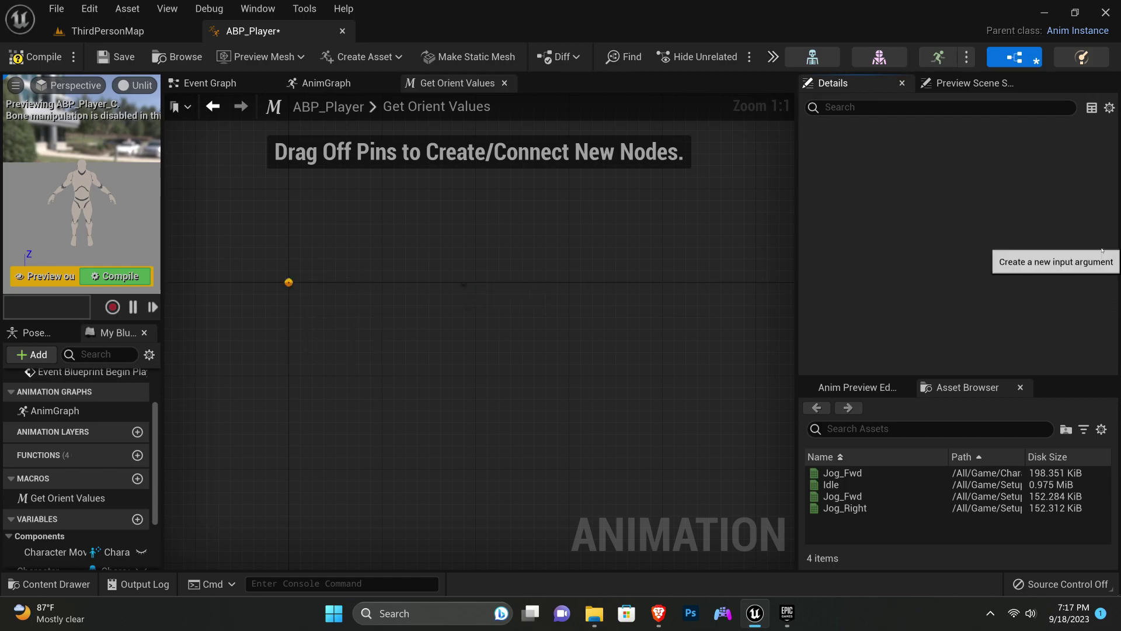
{"action": "left_click", "coordinate": [861, 288]}
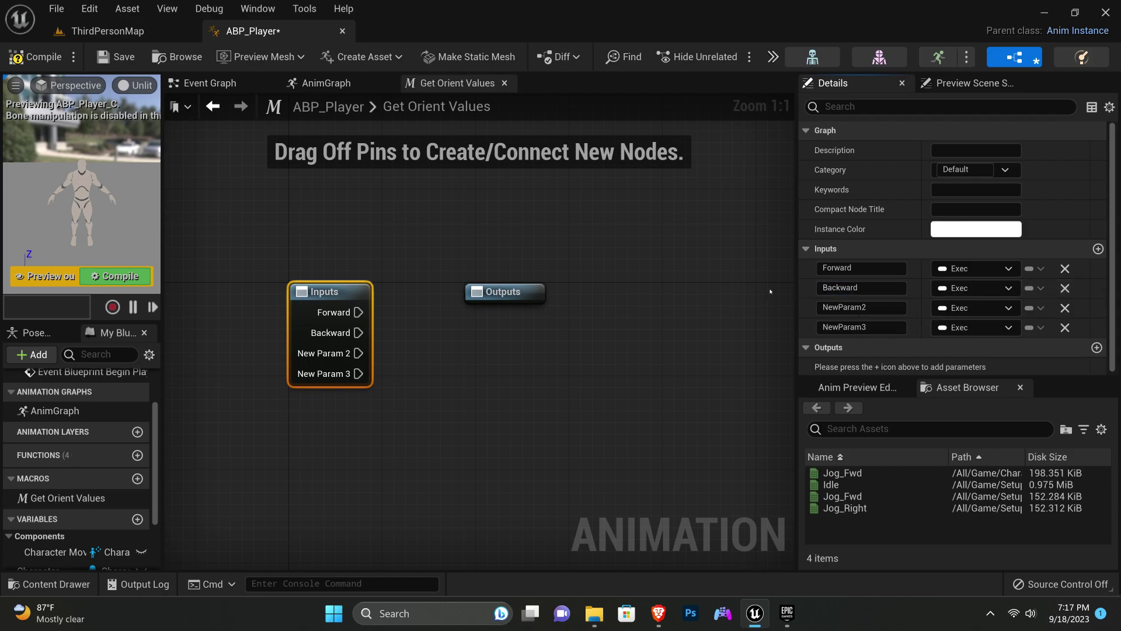
{"action": "key", "text": "Tab"}
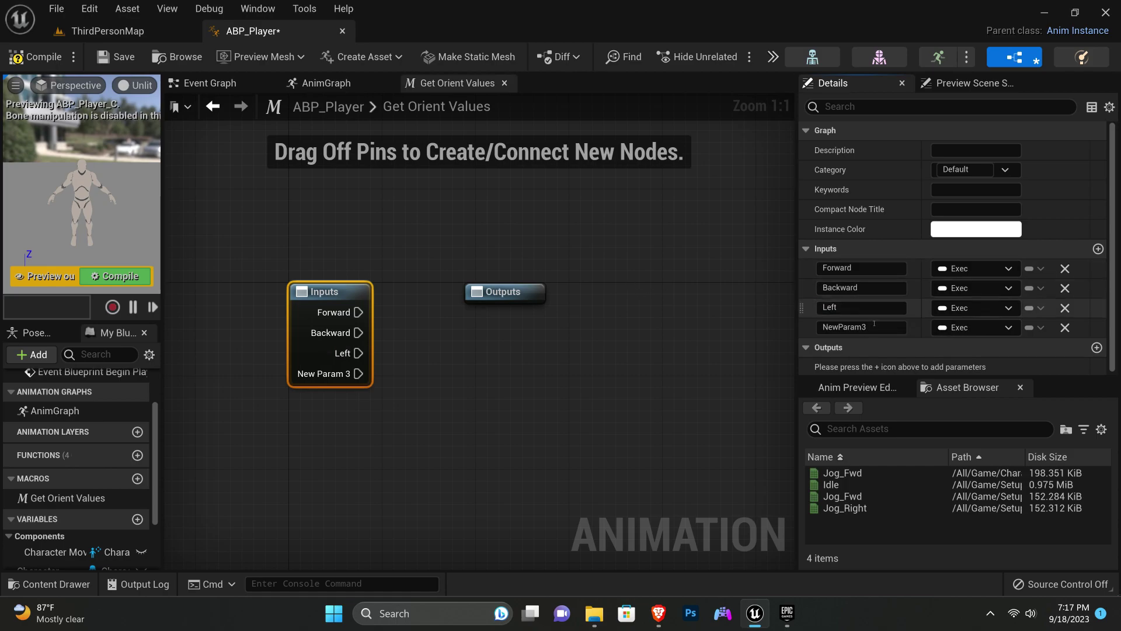
{"action": "key", "text": "Tab"}
{"action": "type", "text": "ht"}
{"action": "key", "text": "Return"}
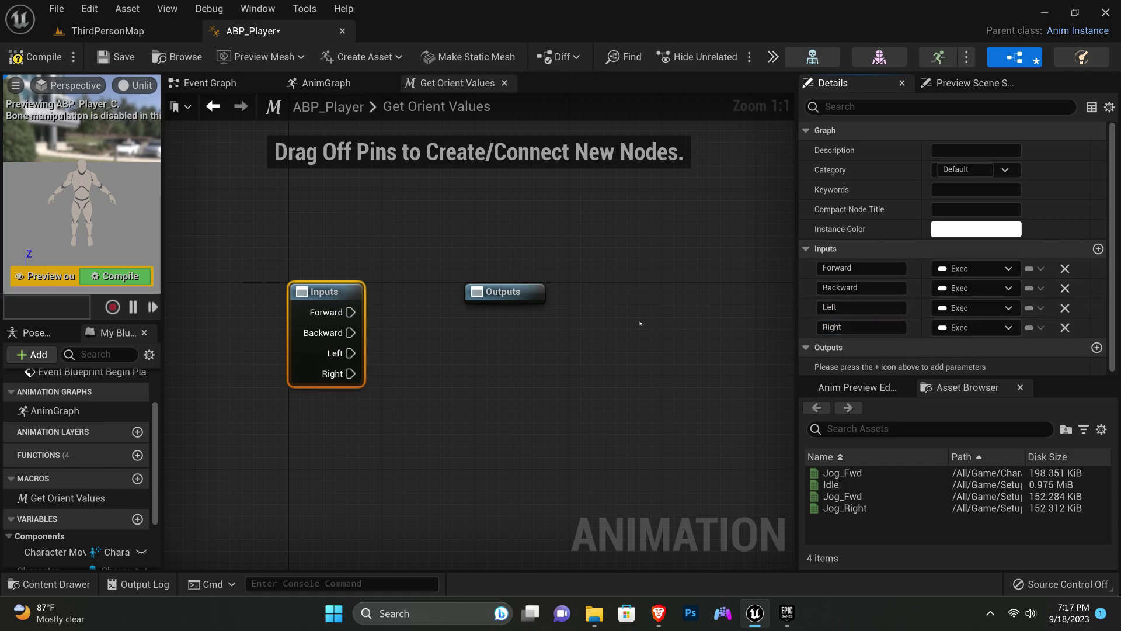
{"action": "right_click_drag", "start_coordinate": [376, 371], "coordinate": [363, 366]}
- Move the Outputs node aside, then compile and save ABP_Player
{"action": "left_click_drag", "start_coordinate": [490, 287], "coordinate": [584, 216]}
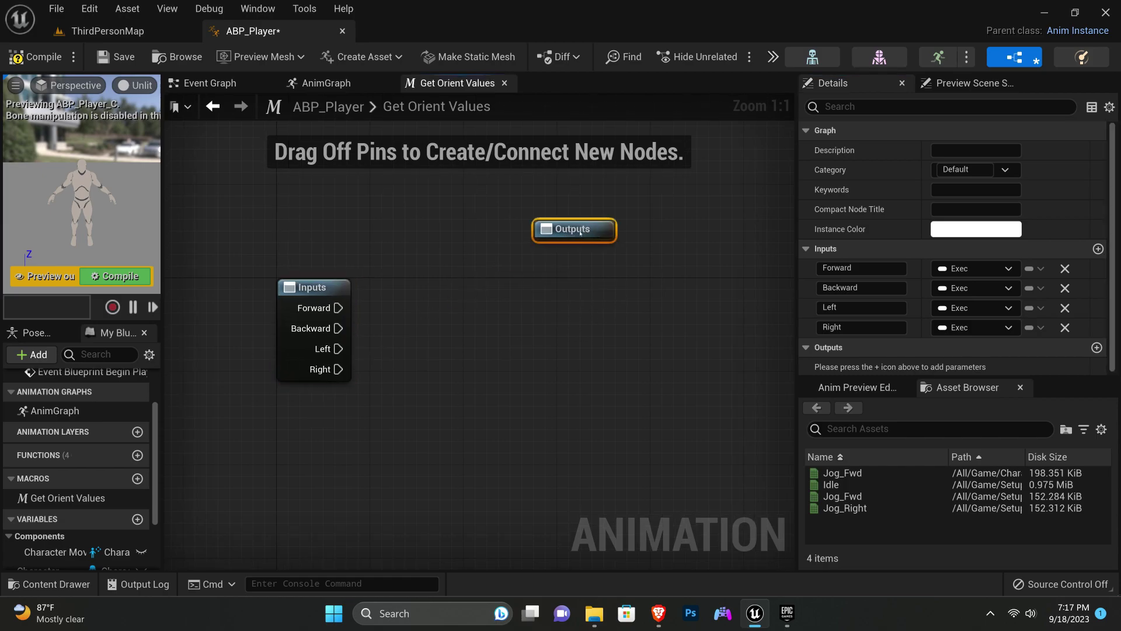
{"action": "left_click", "coordinate": [26, 58]}
{"action": "left_click", "coordinate": [117, 57]}
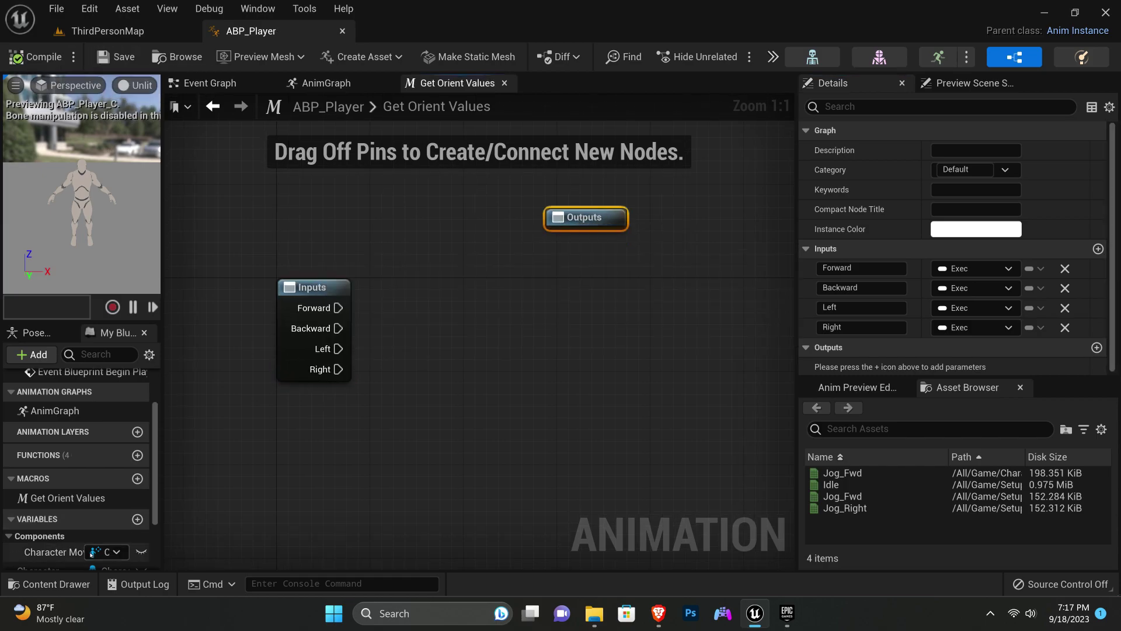
{"action": "scroll", "coordinate": [43, 525], "scroll_direction": "down", "scroll_amount": 3}
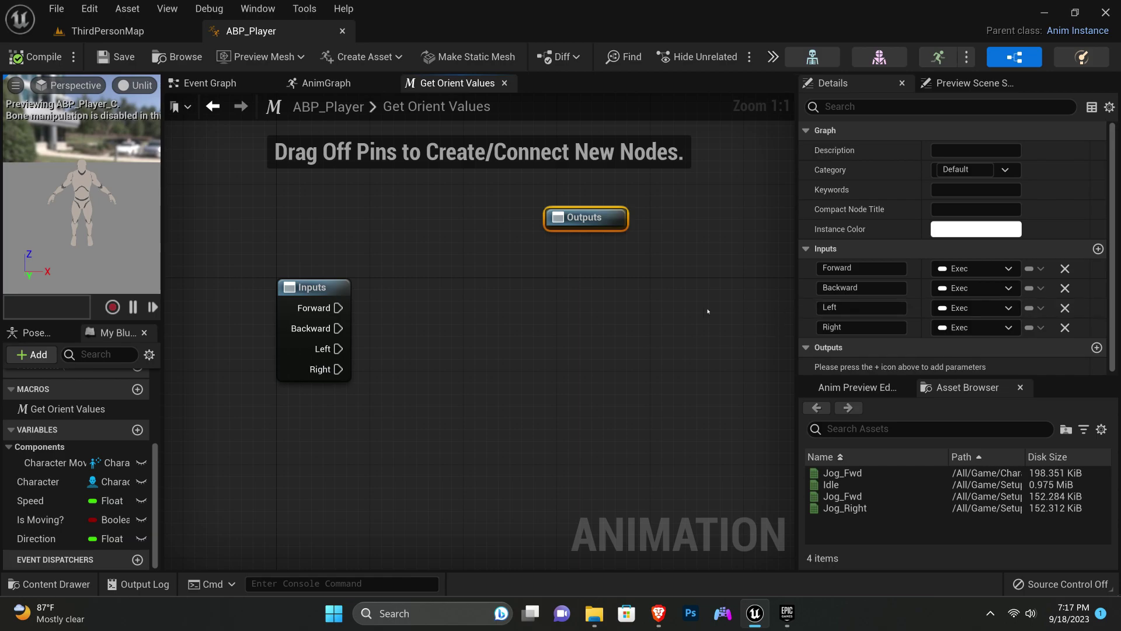
- Feed a Direction getter into a Subtract node and promote the result to a float variable named Forward
{"action": "mouse_move", "coordinate": [36, 539]}
{"action": "left_mouse_down"}
{"action": "mouse_move", "coordinate": [292, 407]}
{"action": "mouse_move", "coordinate": [451, 359]}
{"action": "mouse_move", "coordinate": [538, 310]}
{"action": "left_mouse_up"}
{"action": "left_click", "coordinate": [327, 407]}
{"action": "type", "text": "-"}
{"action": "key", "text": "Return"}
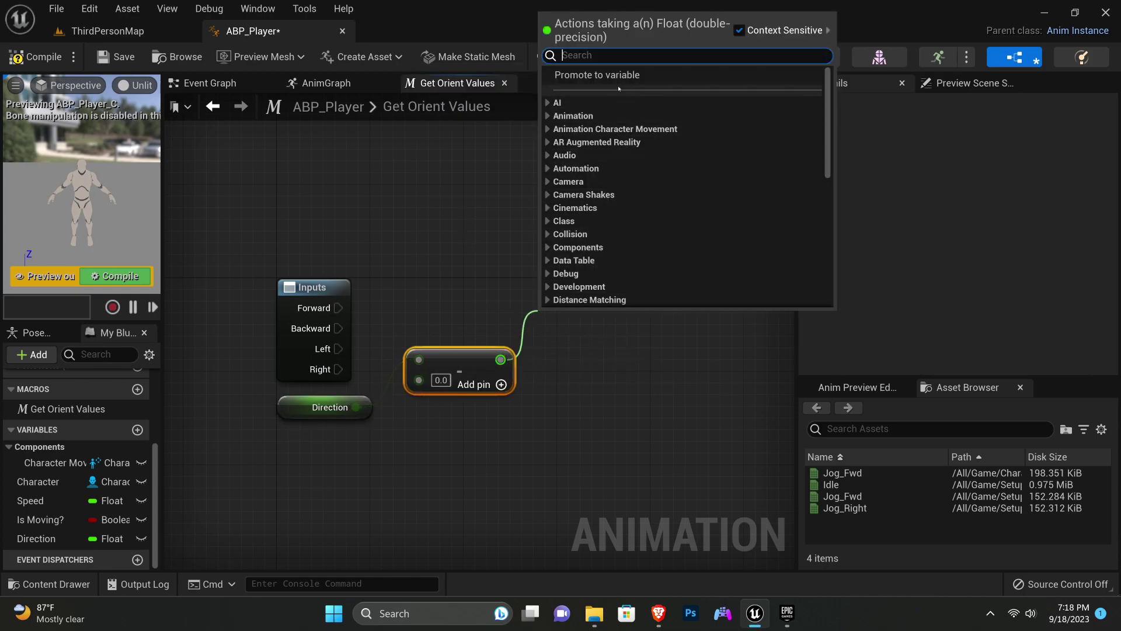
{"action": "left_click", "coordinate": [618, 75]}
{"action": "type", "text": "Ori"}
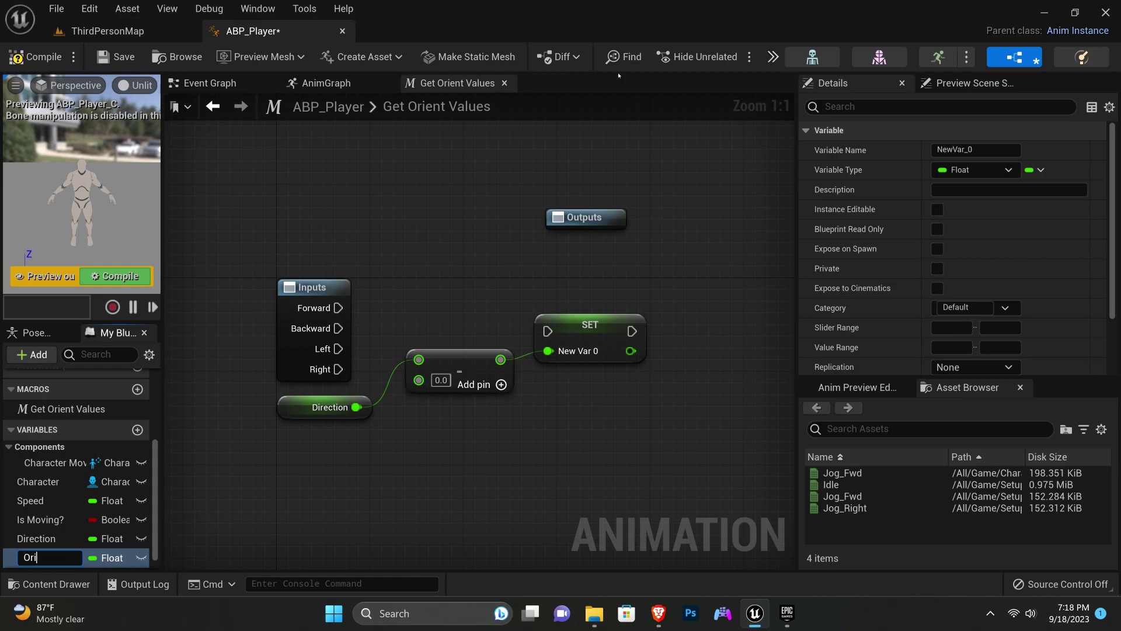
{"action": "key", "text": "BackSpace"}
{"action": "key", "text": "BackSpace"}
{"action": "key", "text": "BackSpace"}
{"action": "type", "text": "F"}
{"action": "key", "text": "Return"}
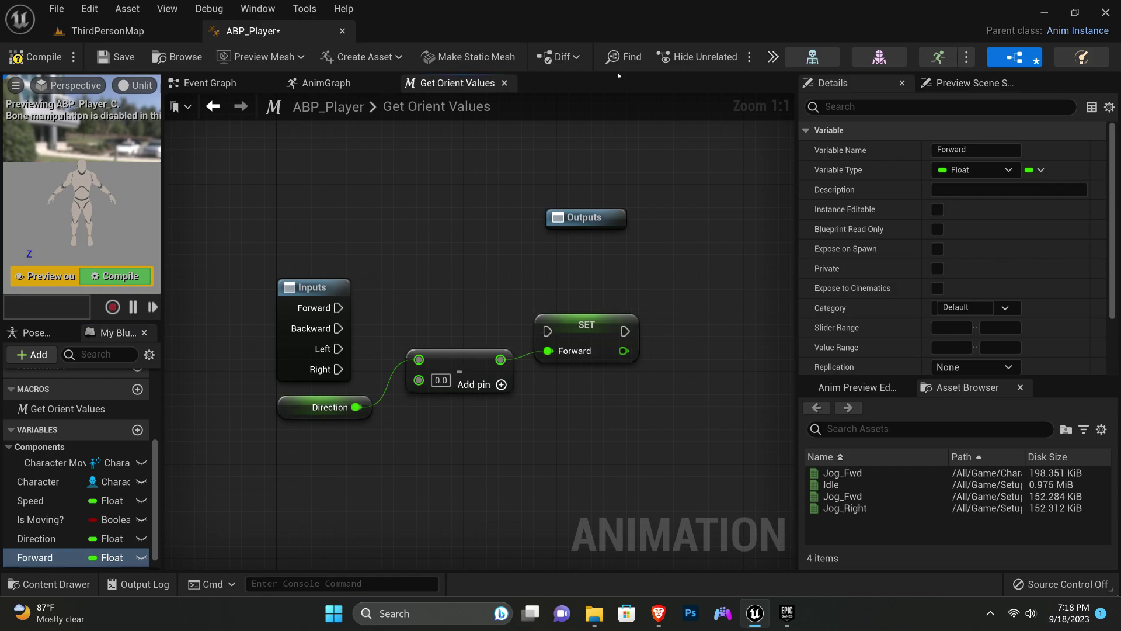
- Wire the Inputs' Forward exec into SET Forward and tidy the Direction and Subtract nodes
{"action": "mouse_move", "coordinate": [337, 308]}
{"action": "left_mouse_down"}
{"action": "mouse_move", "coordinate": [547, 331]}
{"action": "mouse_move", "coordinate": [577, 299]}
{"action": "left_mouse_up"}
{"action": "left_click", "coordinate": [453, 295]}
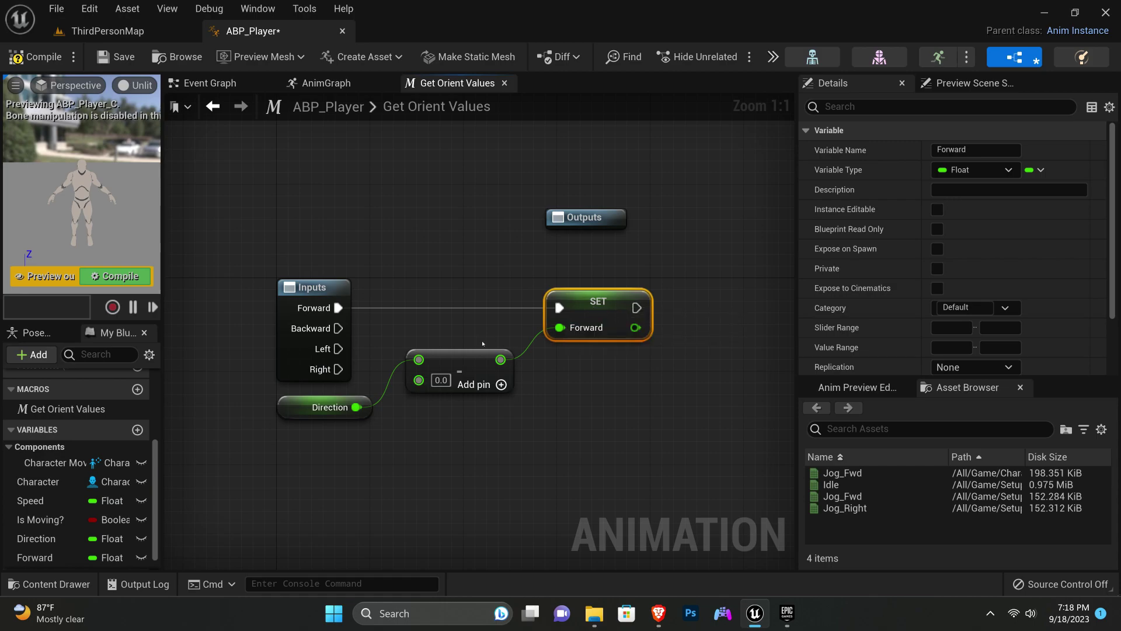
{"action": "right_click_drag", "start_coordinate": [454, 295], "coordinate": [421, 245]}
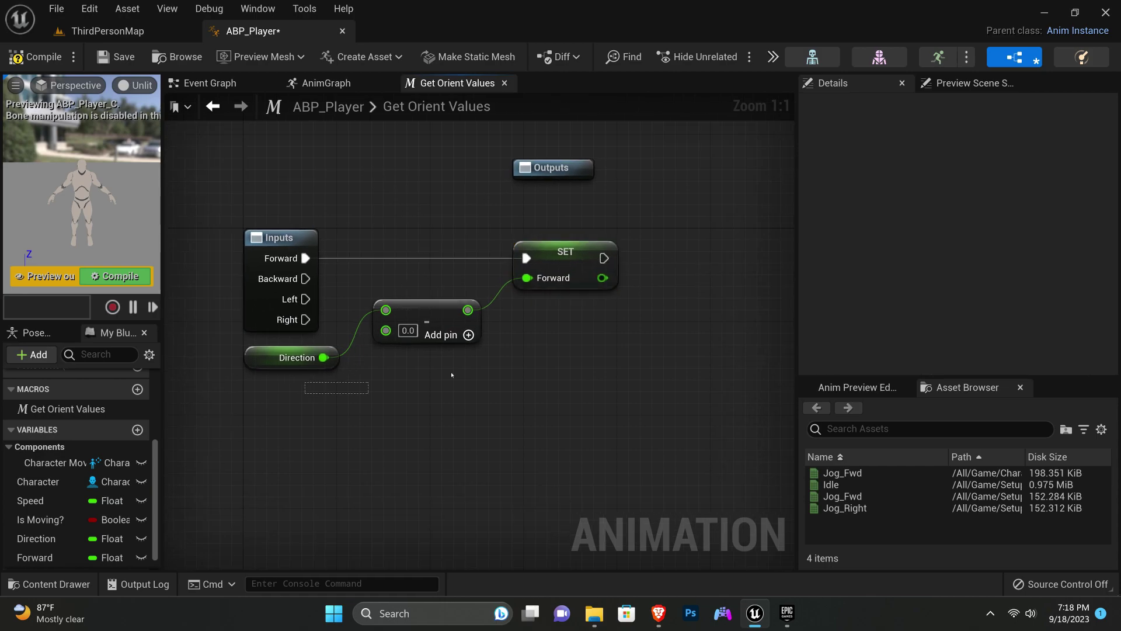
{"action": "left_click_drag", "start_coordinate": [452, 375], "coordinate": [327, 336]}
{"action": "key", "text": "q"}
{"action": "left_click_drag", "start_coordinate": [432, 320], "coordinate": [433, 349]}
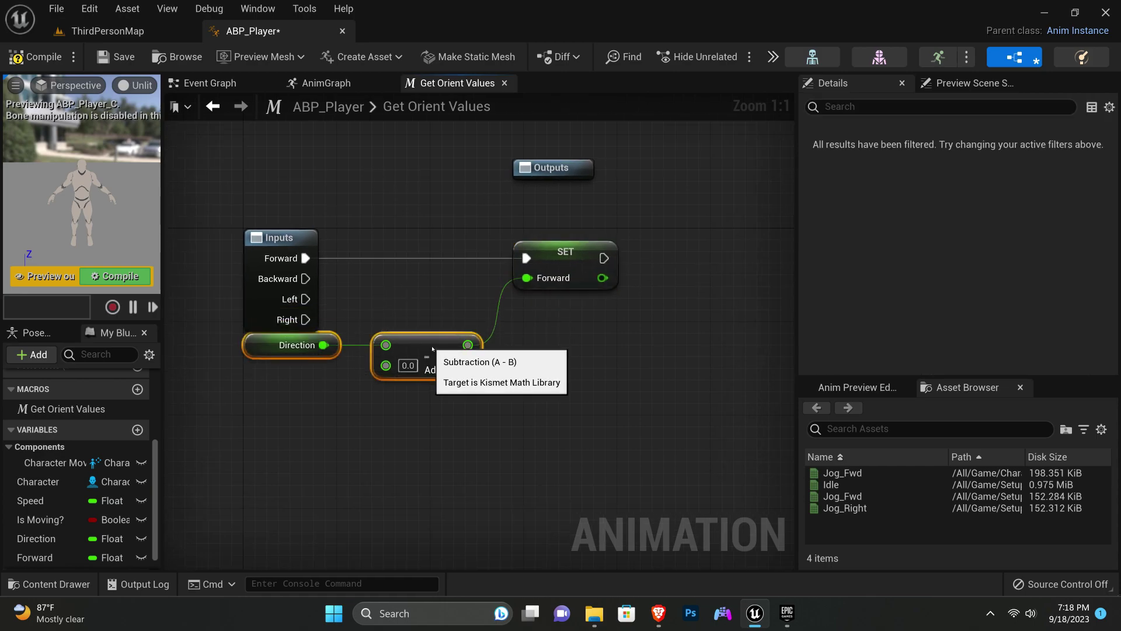
{"action": "left_click", "coordinate": [426, 301]}
{"action": "right_click_drag", "start_coordinate": [426, 300], "coordinate": [437, 282]}
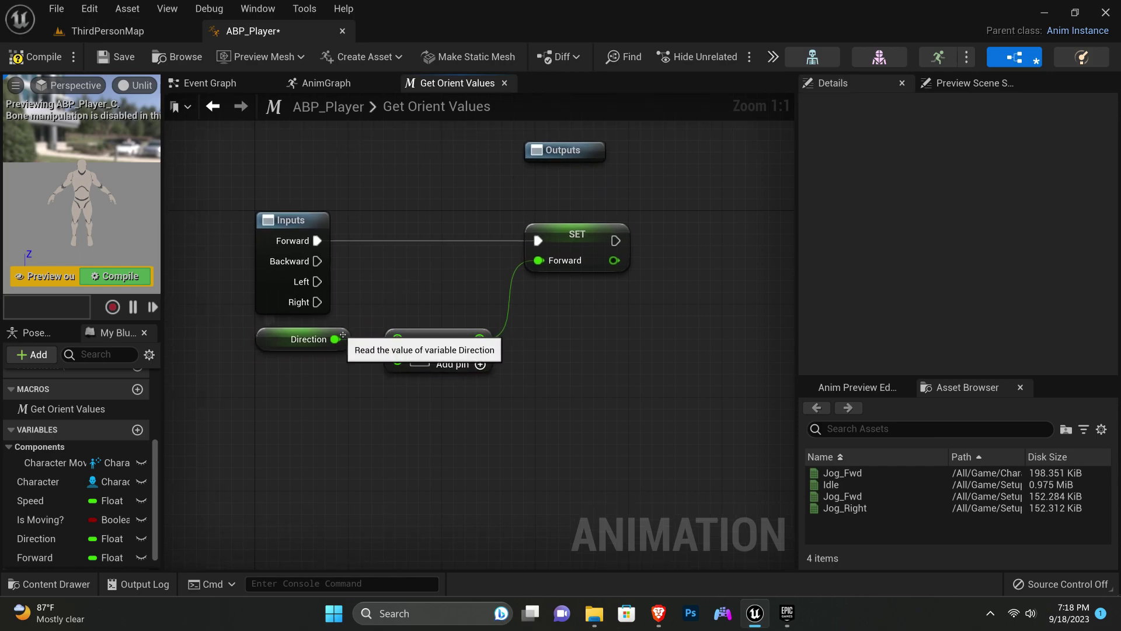
- Paste three copies of the Subtract node below the first
{"action": "left_click", "coordinate": [439, 368]}
{"action": "key", "text": "ctrl+c"}
{"action": "key", "text": "ctrl+v"}
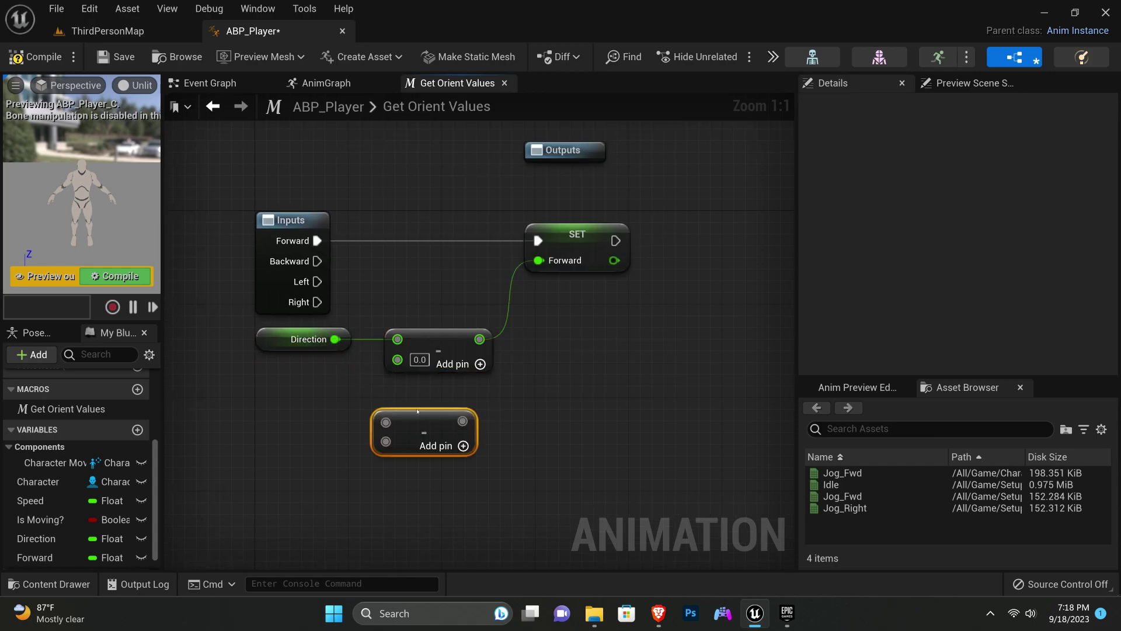
{"action": "left_click_drag", "start_coordinate": [417, 411], "coordinate": [431, 391]}
{"action": "right_click_drag", "start_coordinate": [431, 391], "coordinate": [451, 342]}
{"action": "key", "text": "ctrl+v"}
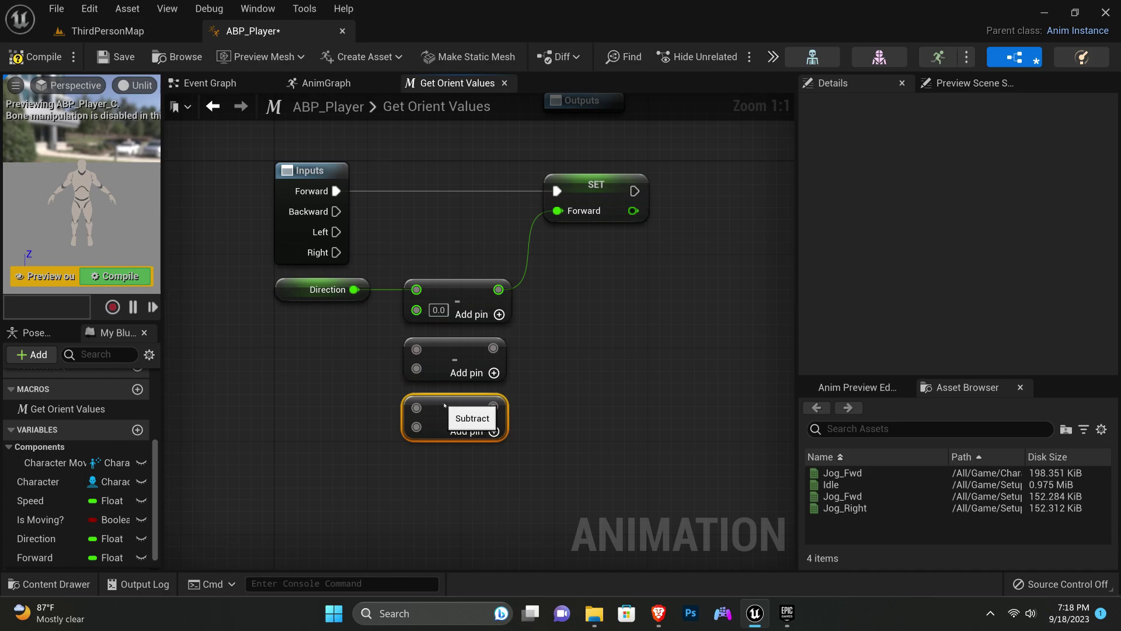
{"action": "key", "text": "ctrl+v"}
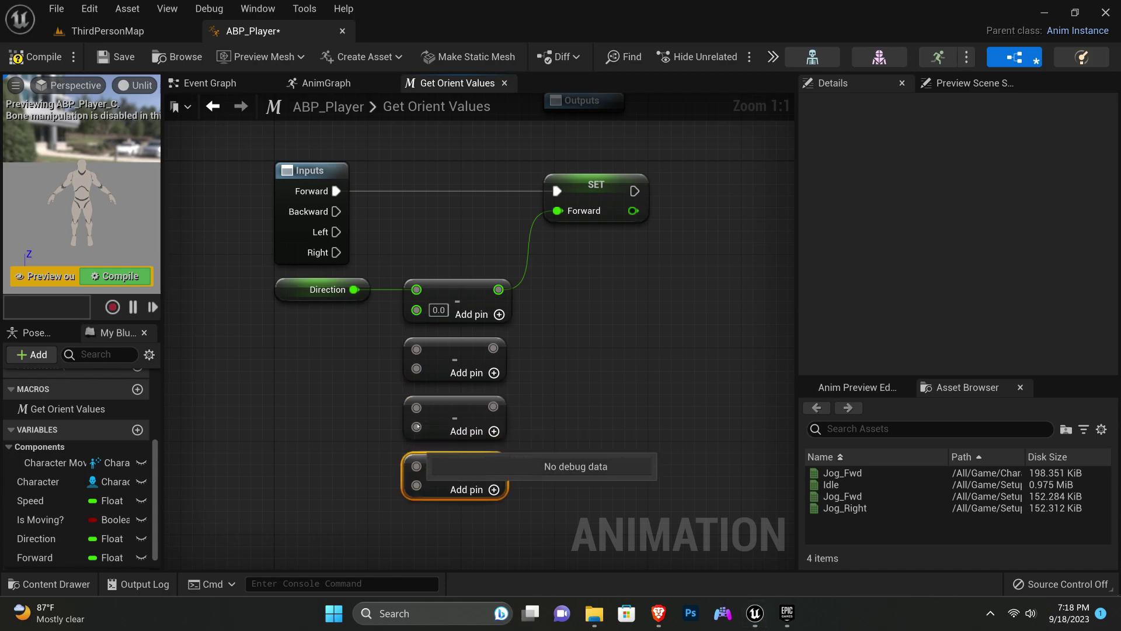
- Connect Direction to the three copies and give them values 180.0, -90.0 and 90.0
{"action": "left_click_drag", "start_coordinate": [354, 289], "coordinate": [417, 348]}
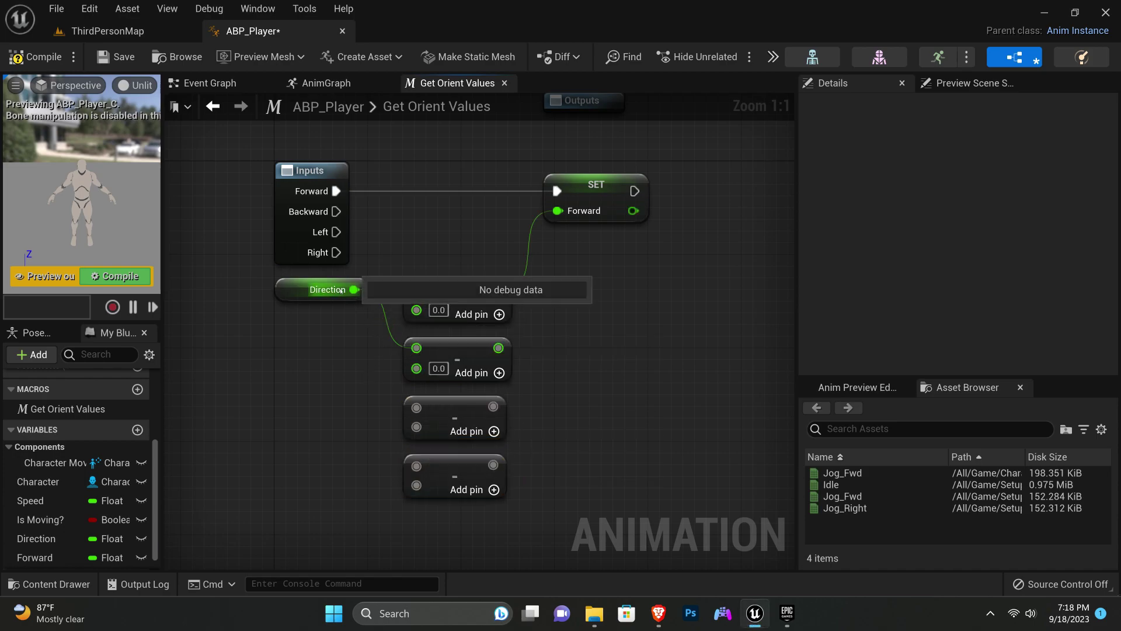
{"action": "left_click_drag", "start_coordinate": [354, 290], "coordinate": [416, 406]}
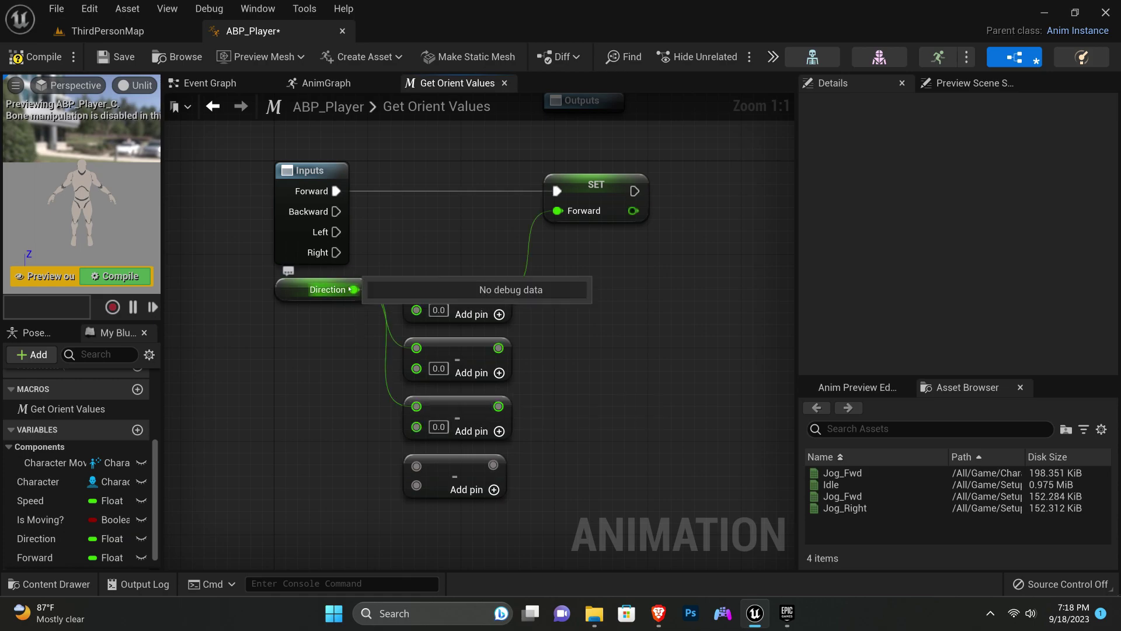
{"action": "left_click_drag", "start_coordinate": [353, 289], "coordinate": [416, 465]}
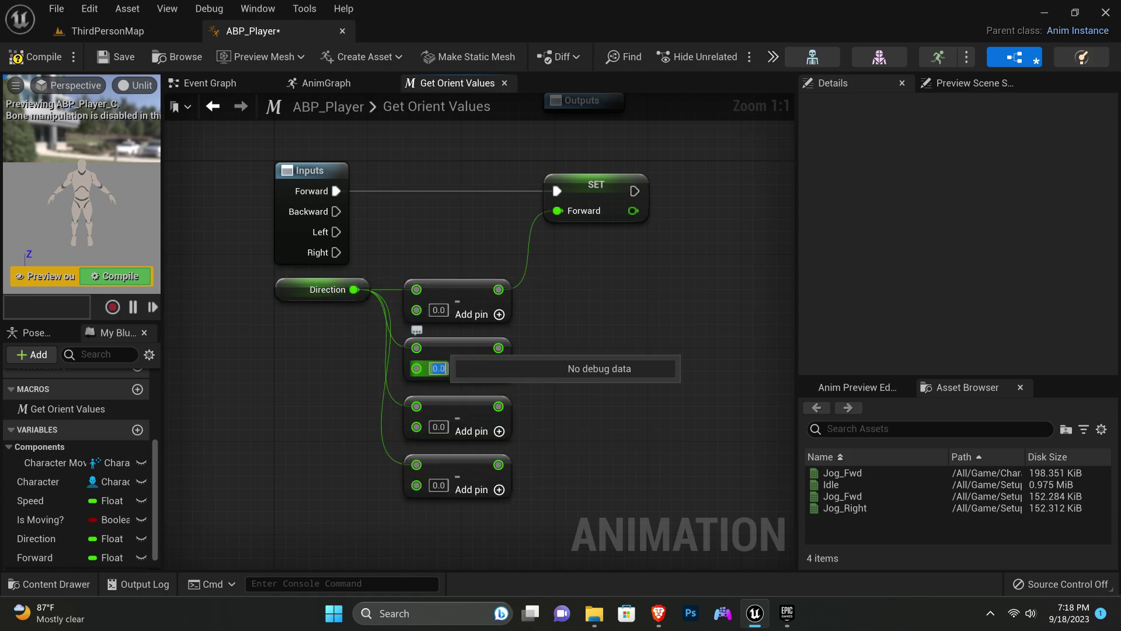
{"action": "type", "text": "180"}
{"action": "key", "text": "Return"}
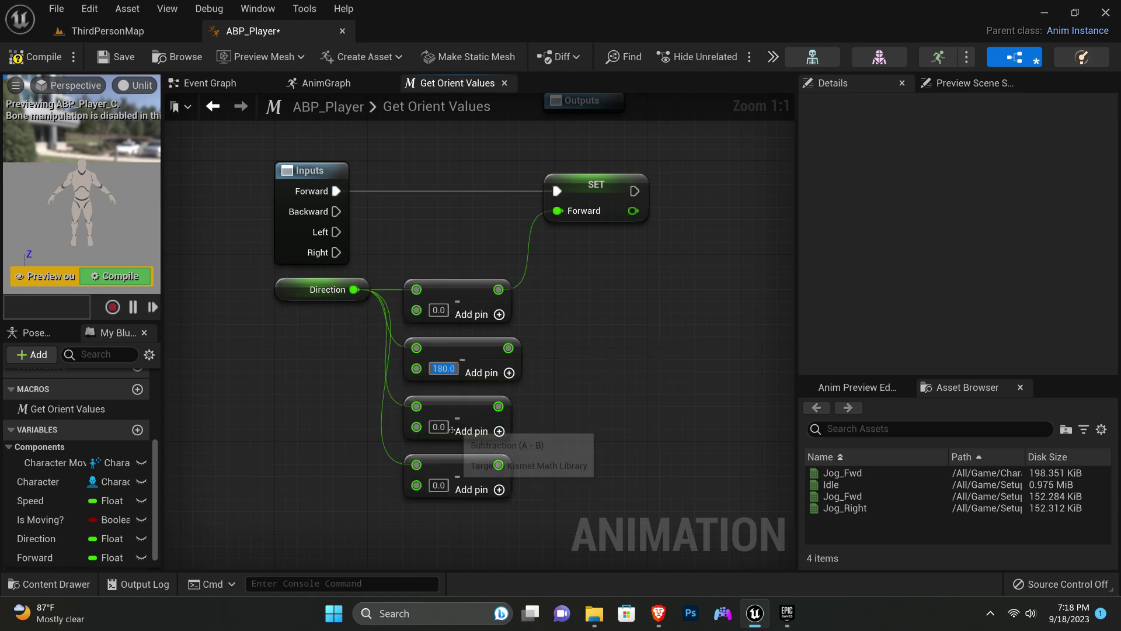
{"action": "left_click", "coordinate": [438, 427]}
{"action": "type", "text": "-9"}
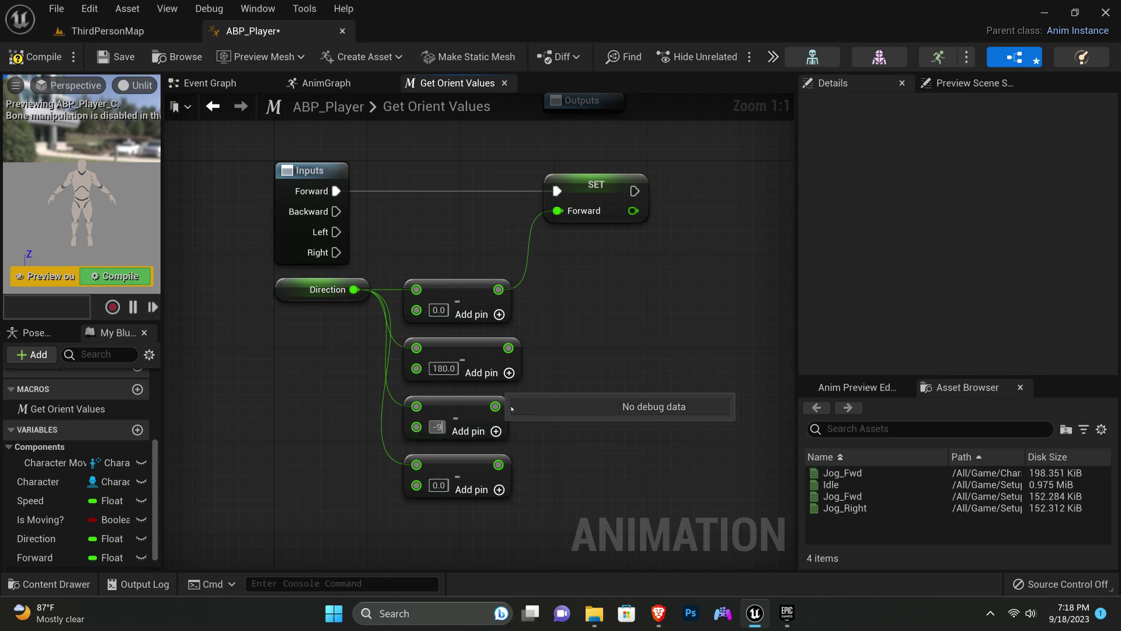
{"action": "type", "text": "0"}
{"action": "key", "text": "Return"}
{"action": "type", "text": "90"}
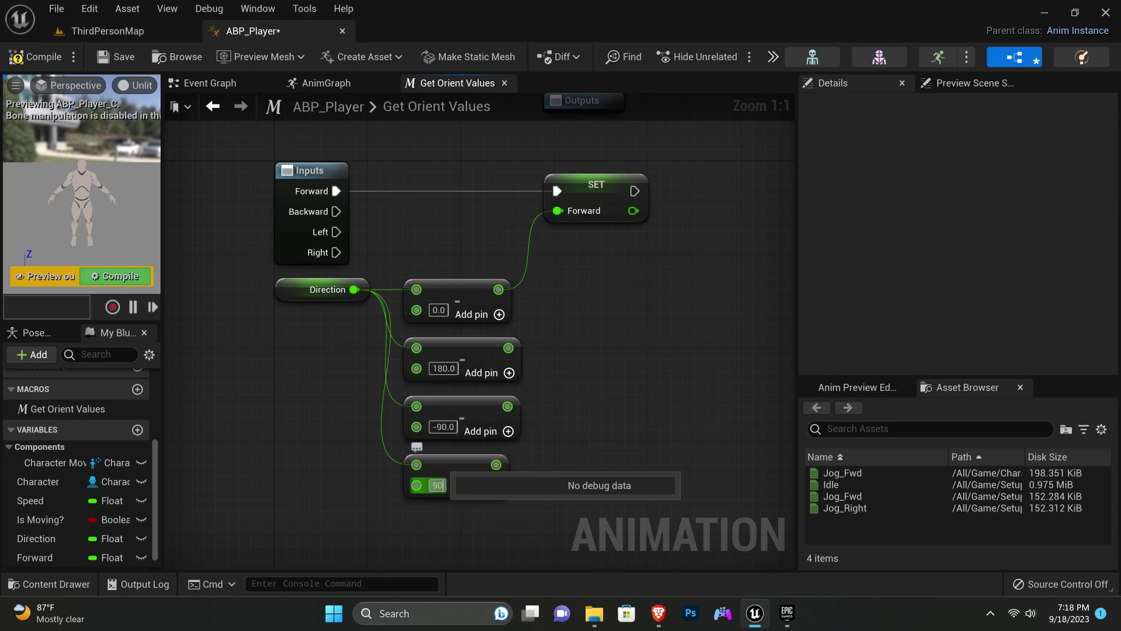
{"action": "key", "text": "Return"}
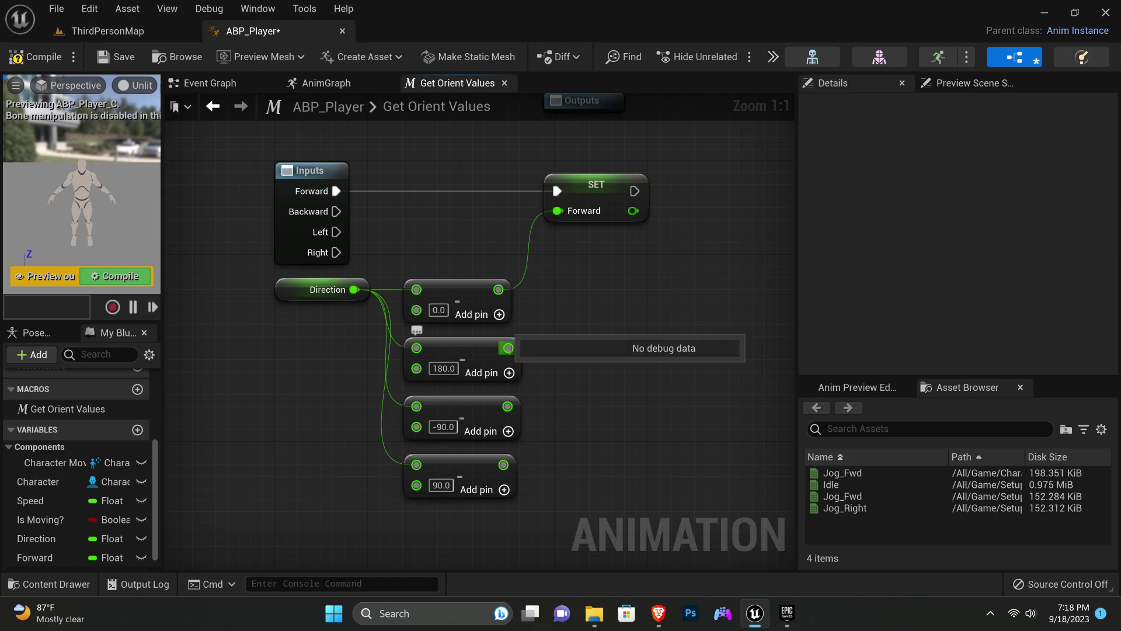
- Promote the 180.0, -90.0 and 90.0 Subtract results to new floats Backward, Left and Right
{"action": "left_click_drag", "start_coordinate": [508, 348], "coordinate": [572, 335]}
{"action": "left_click", "coordinate": [647, 97]}
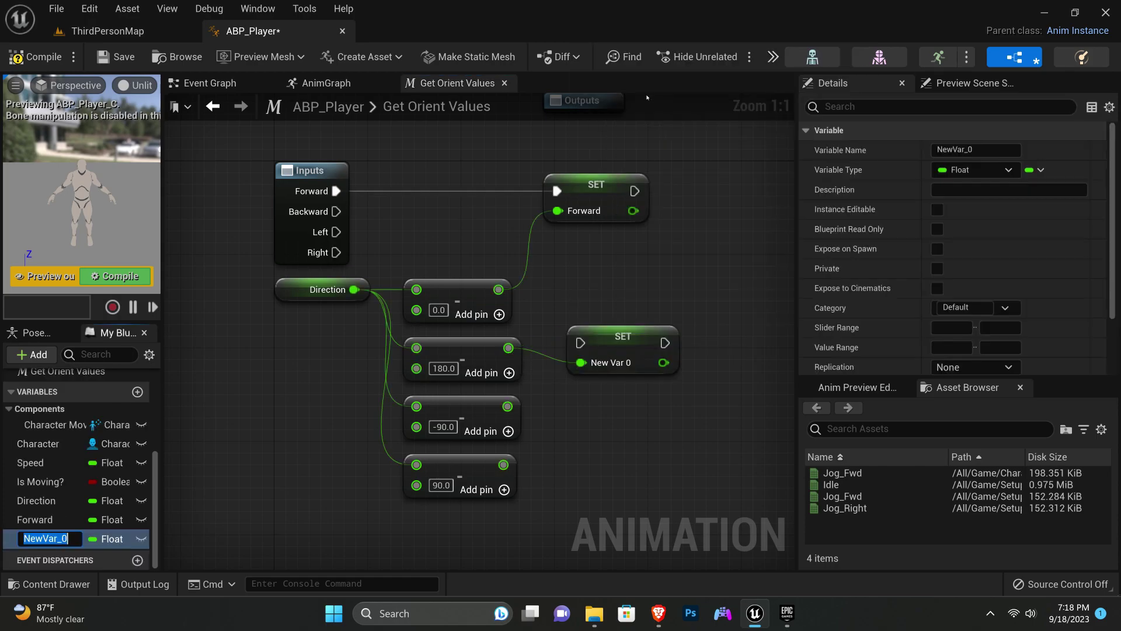
{"action": "type", "text": "Backward"}
{"action": "key", "text": "Return"}
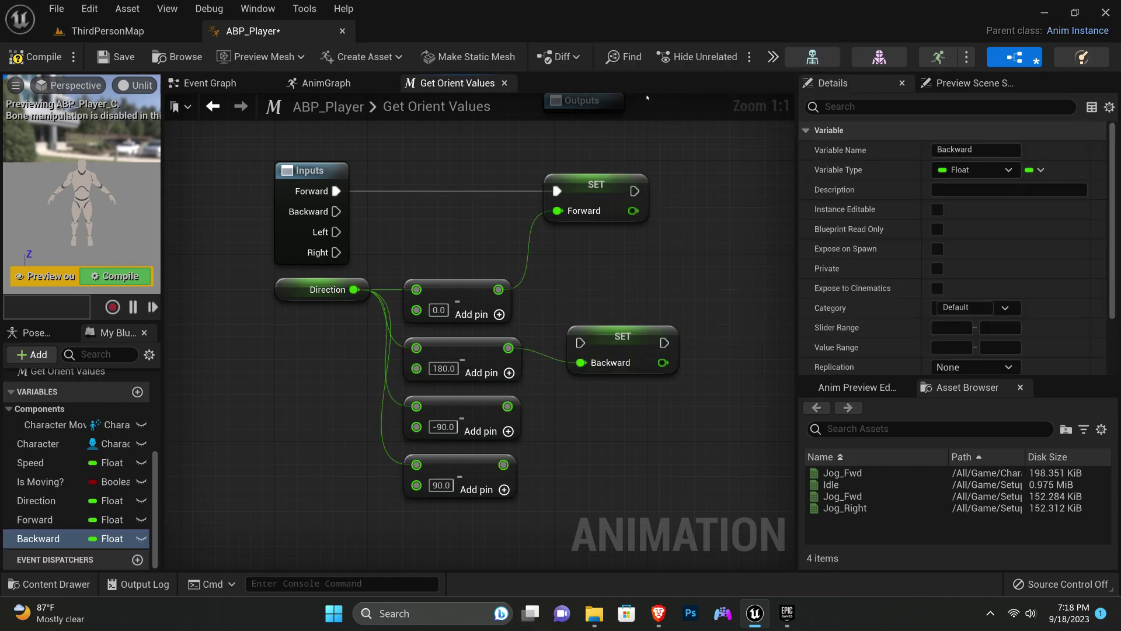
{"action": "right_click_drag", "start_coordinate": [503, 389], "coordinate": [509, 350]}
{"action": "left_click_drag", "start_coordinate": [513, 366], "coordinate": [565, 391]}
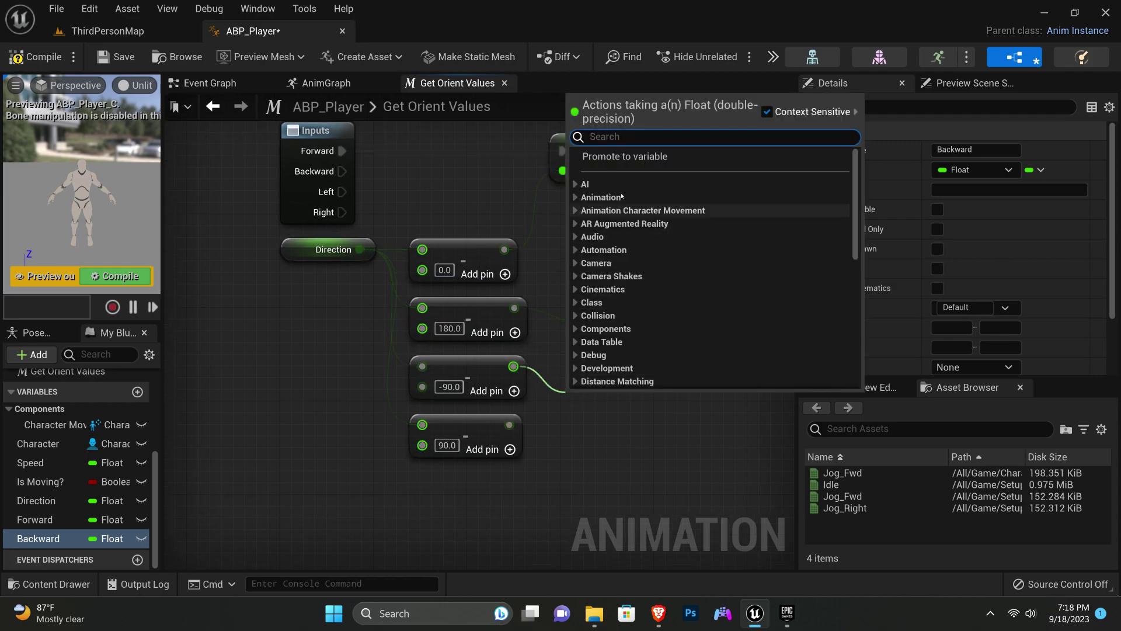
{"action": "left_click", "coordinate": [653, 151]}
{"action": "type", "text": "t"}
{"action": "key", "text": "Return"}
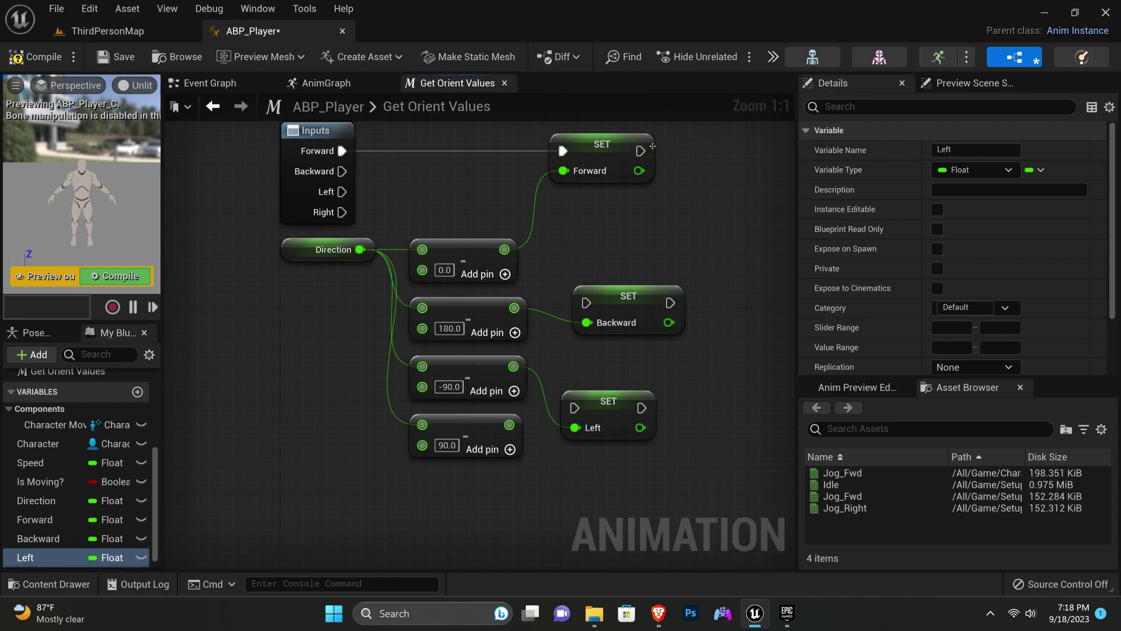
{"action": "right_click_drag", "start_coordinate": [525, 444], "coordinate": [519, 414]}
{"action": "left_click_drag", "start_coordinate": [503, 394], "coordinate": [546, 463]}
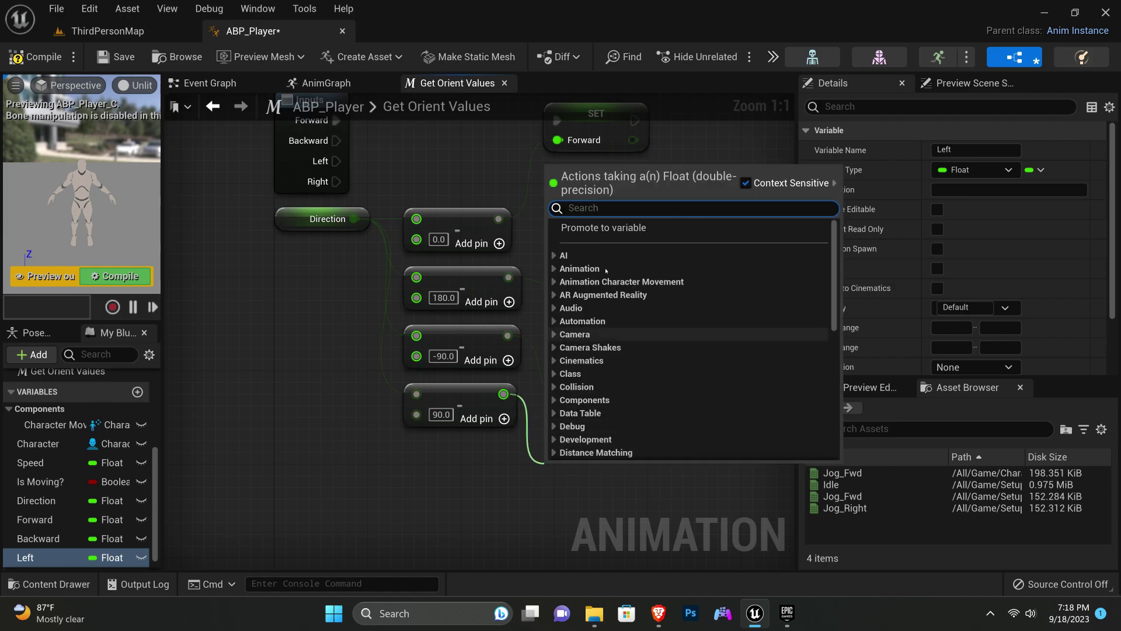
{"action": "left_click", "coordinate": [613, 231]}
{"action": "type", "text": "Right"}
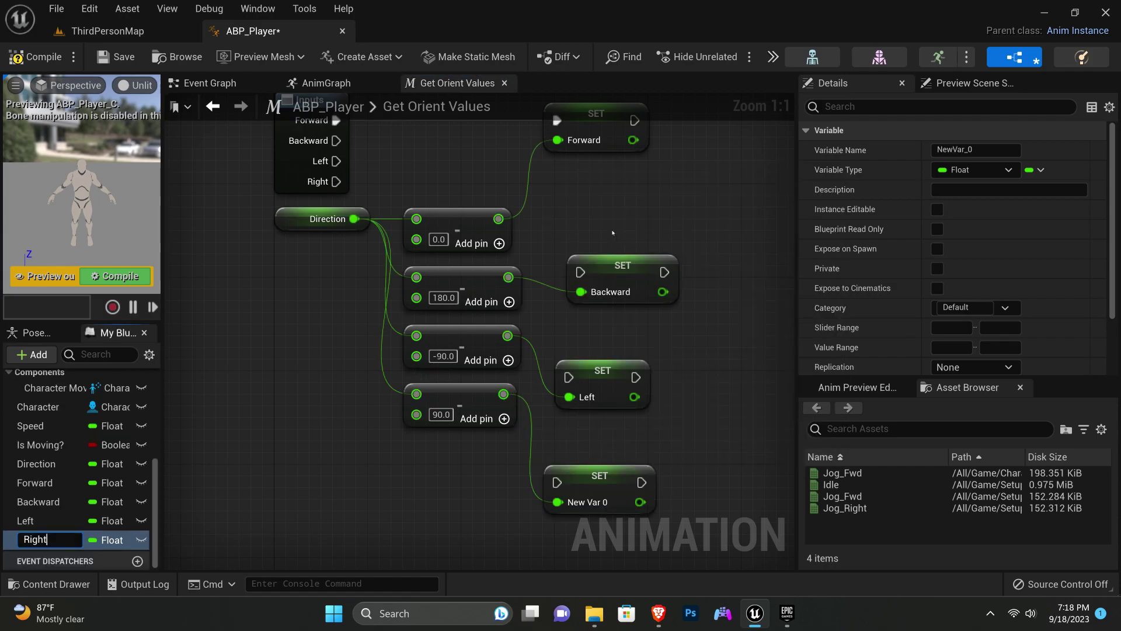
{"action": "key", "text": "Return"}
- Wire the Backward, Left and Right exec inputs into their matching SET nodes
{"action": "right_click_drag", "start_coordinate": [584, 193], "coordinate": [568, 231]}
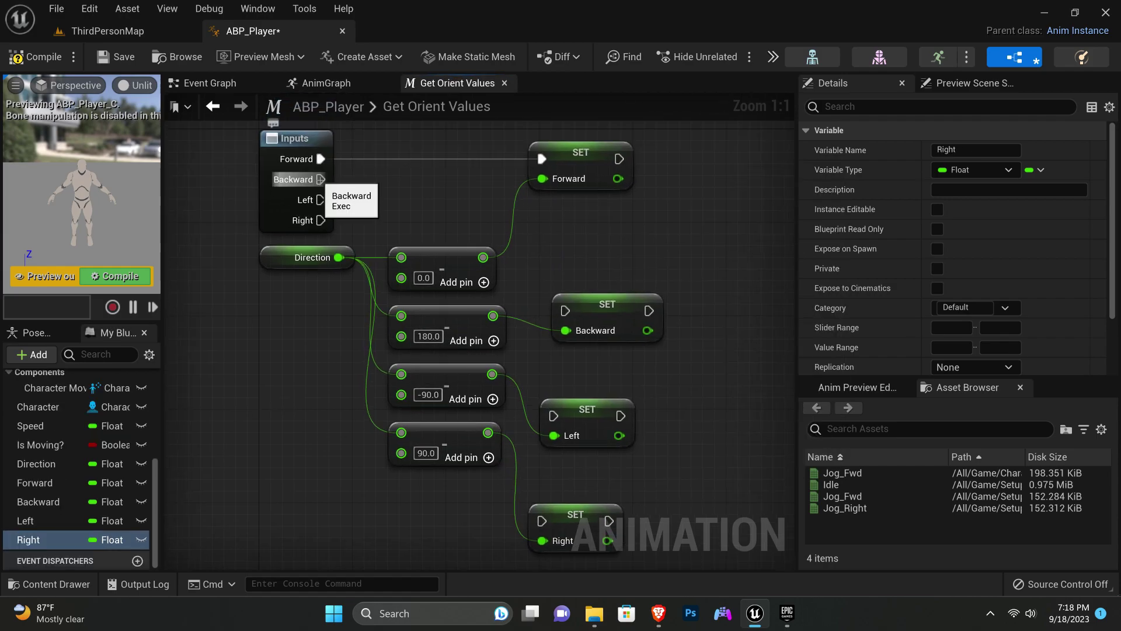
{"action": "mouse_move", "coordinate": [320, 179]}
{"action": "left_mouse_down"}
{"action": "mouse_move", "coordinate": [565, 310]}
{"action": "mouse_move", "coordinate": [581, 223]}
{"action": "left_mouse_up"}
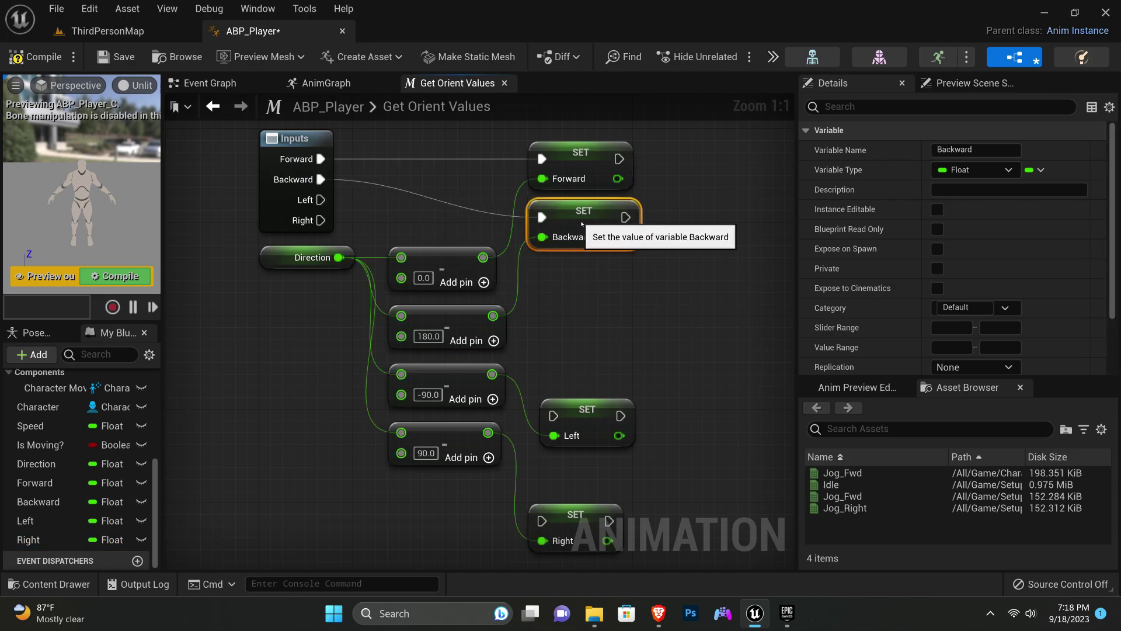
{"action": "left_click_drag", "start_coordinate": [584, 408], "coordinate": [572, 281]}
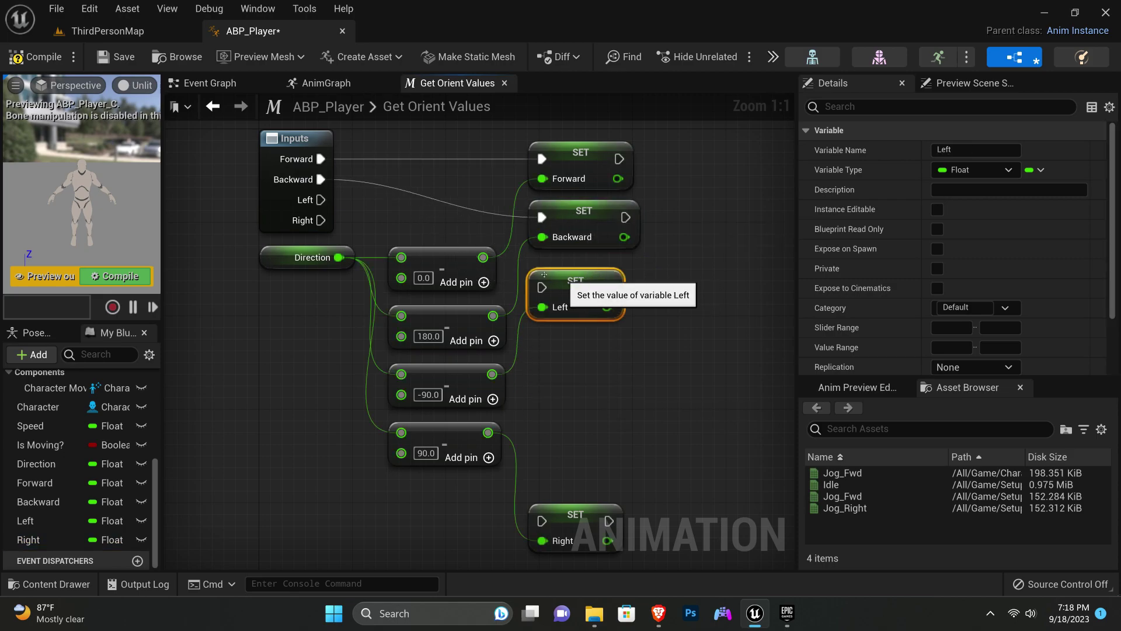
{"action": "left_click_drag", "start_coordinate": [321, 200], "coordinate": [535, 287]}
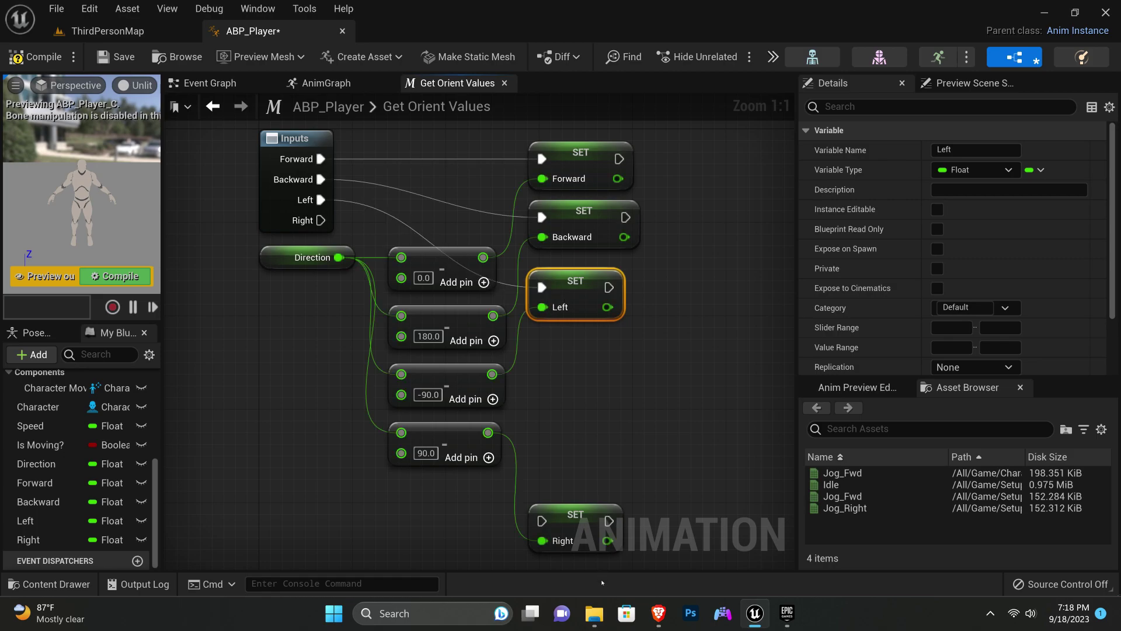
{"action": "mouse_move", "coordinate": [589, 535]}
{"action": "left_mouse_down"}
{"action": "mouse_move", "coordinate": [578, 371]}
{"action": "mouse_move", "coordinate": [588, 372]}
{"action": "left_mouse_up"}
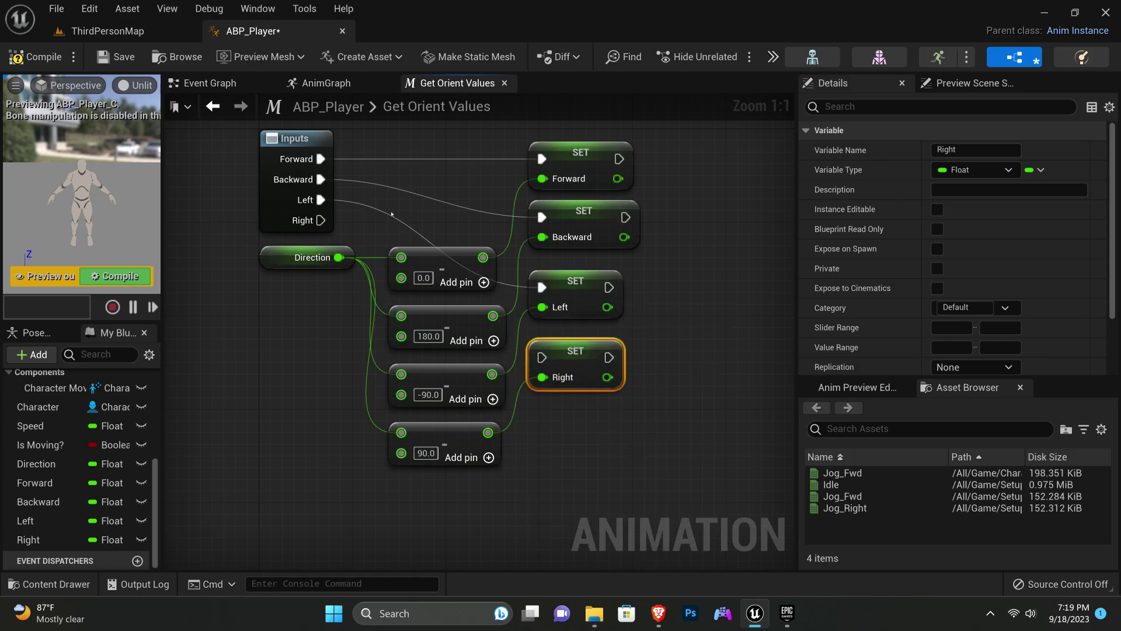
{"action": "left_click_drag", "start_coordinate": [321, 220], "coordinate": [542, 357]}
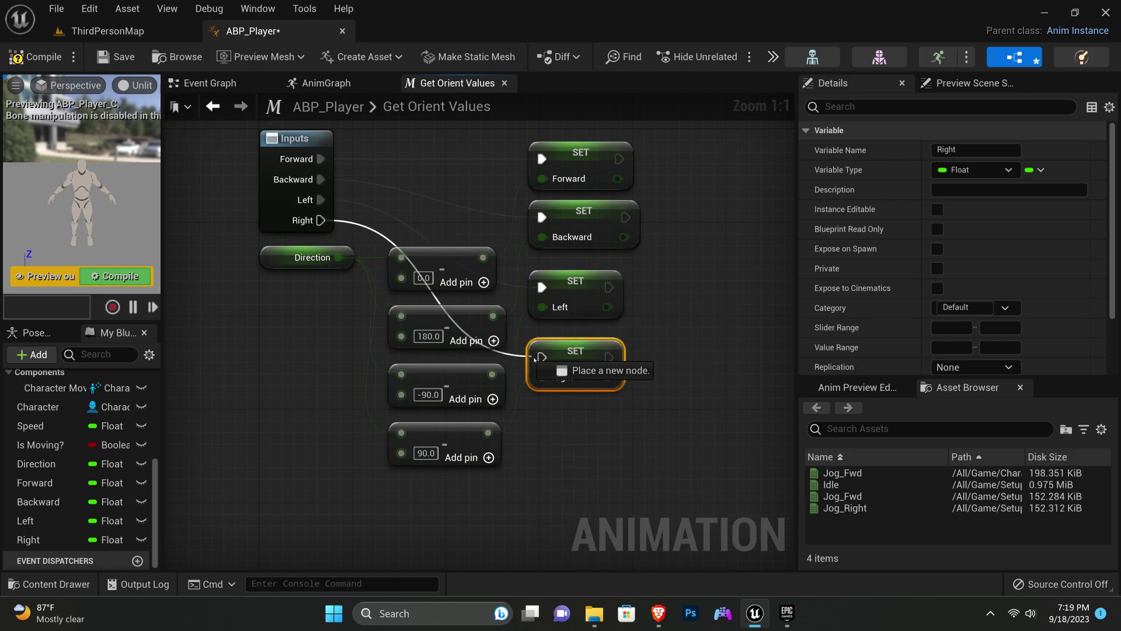
{"action": "right_click_drag", "start_coordinate": [437, 136], "coordinate": [365, 200]}
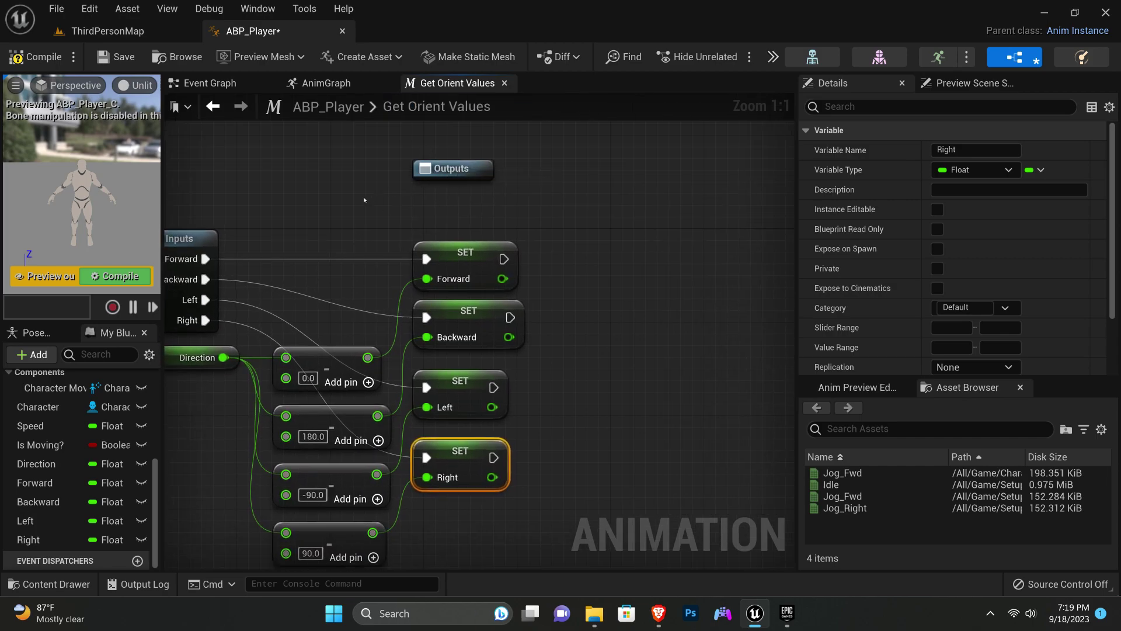
- Compile and save ABP_Player
{"action": "left_click", "coordinate": [35, 57]}
{"action": "left_click", "coordinate": [116, 57]}
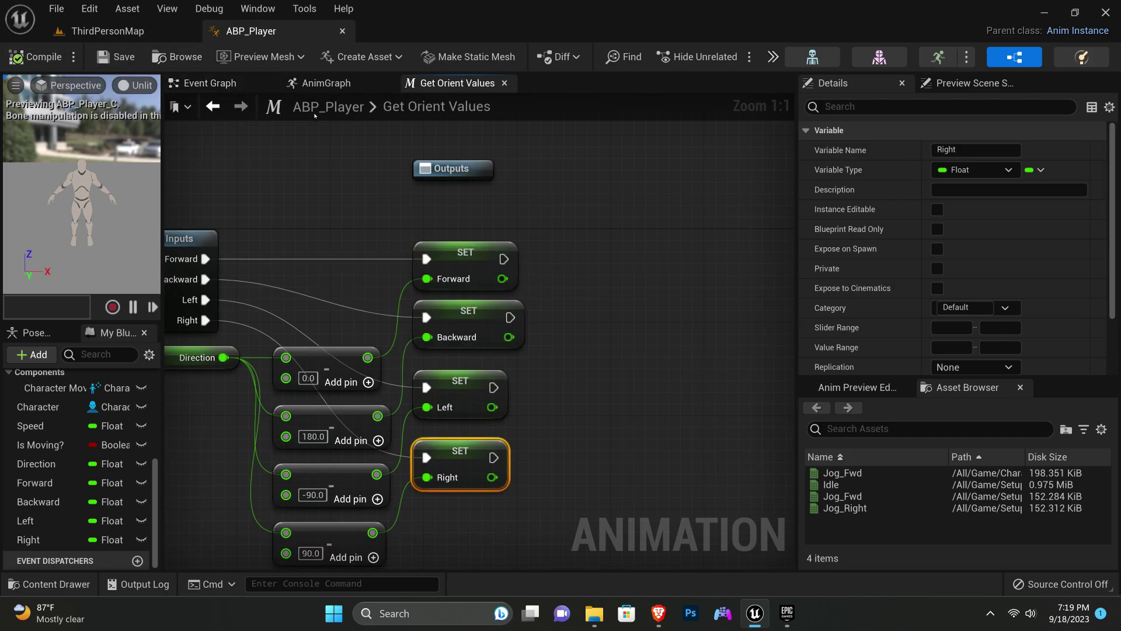
{"action": "right_click_drag", "start_coordinate": [293, 195], "coordinate": [373, 181]}
{"action": "scroll", "coordinate": [129, 457], "scroll_direction": "up", "scroll_amount": 2}
{"action": "scroll", "coordinate": [129, 457], "scroll_direction": "up", "scroll_amount": 2}
{"action": "scroll", "coordinate": [129, 457], "scroll_direction": "up", "scroll_amount": 2}
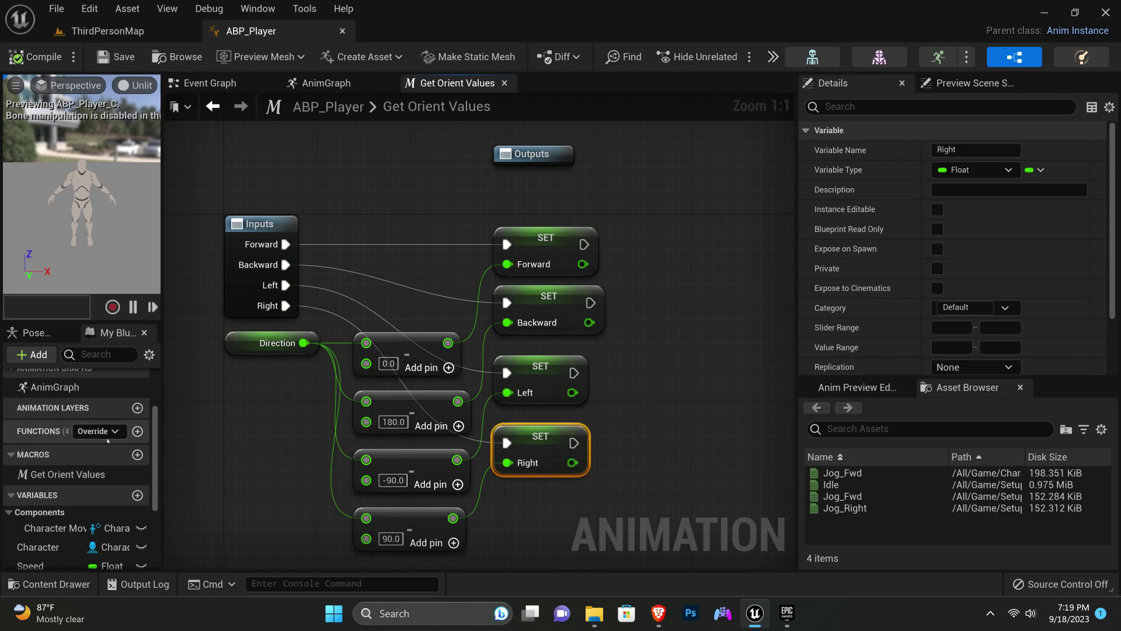
{"action": "scroll", "coordinate": [129, 458], "scroll_direction": "up", "scroll_amount": 1}
- Create a macro named Get Movement Direction and add an exec input named execute
{"action": "left_click", "coordinate": [137, 454]}
{"action": "type", "text": "Get Movement Directio"}
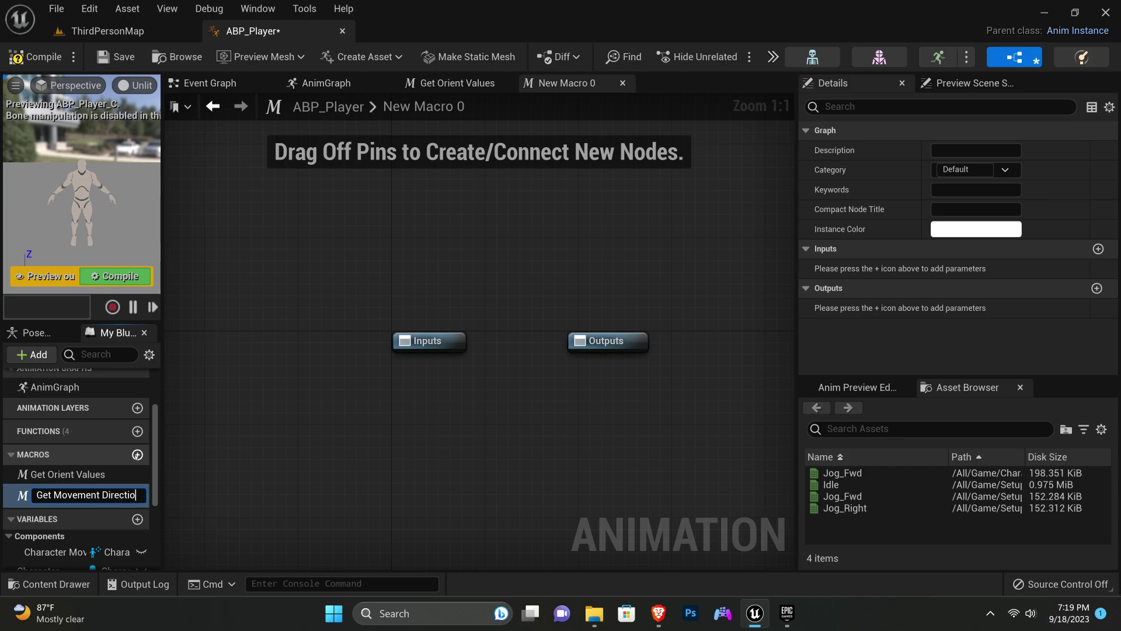
{"action": "type", "text": "n"}
{"action": "key", "text": "Return"}
{"action": "left_click_drag", "start_coordinate": [426, 341], "coordinate": [262, 341]}
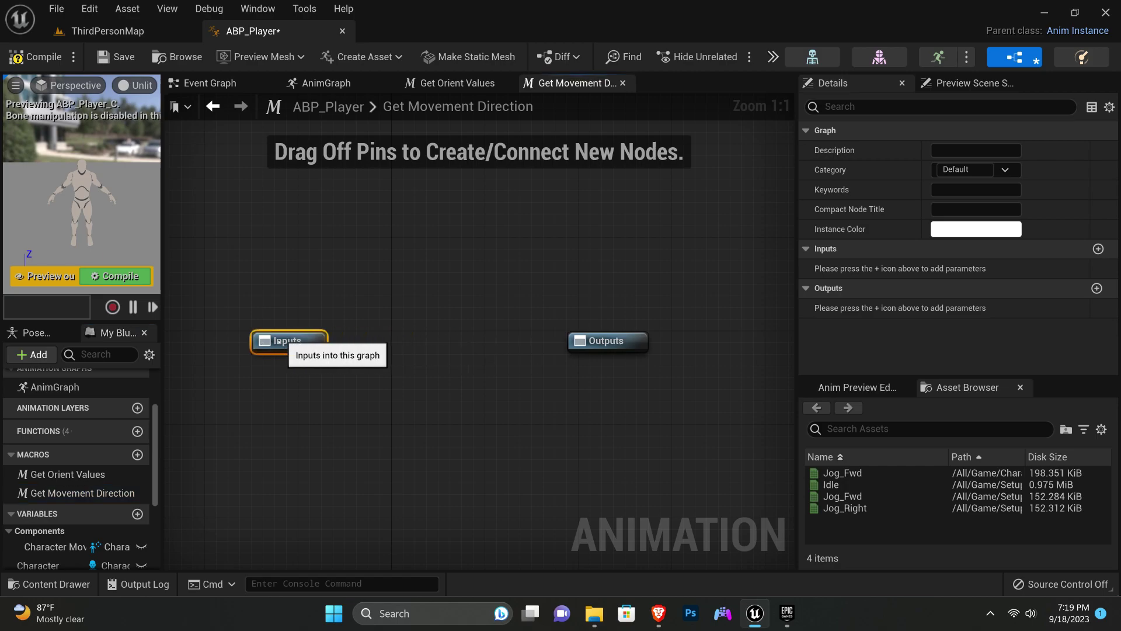
{"action": "left_click", "coordinate": [1097, 248]}
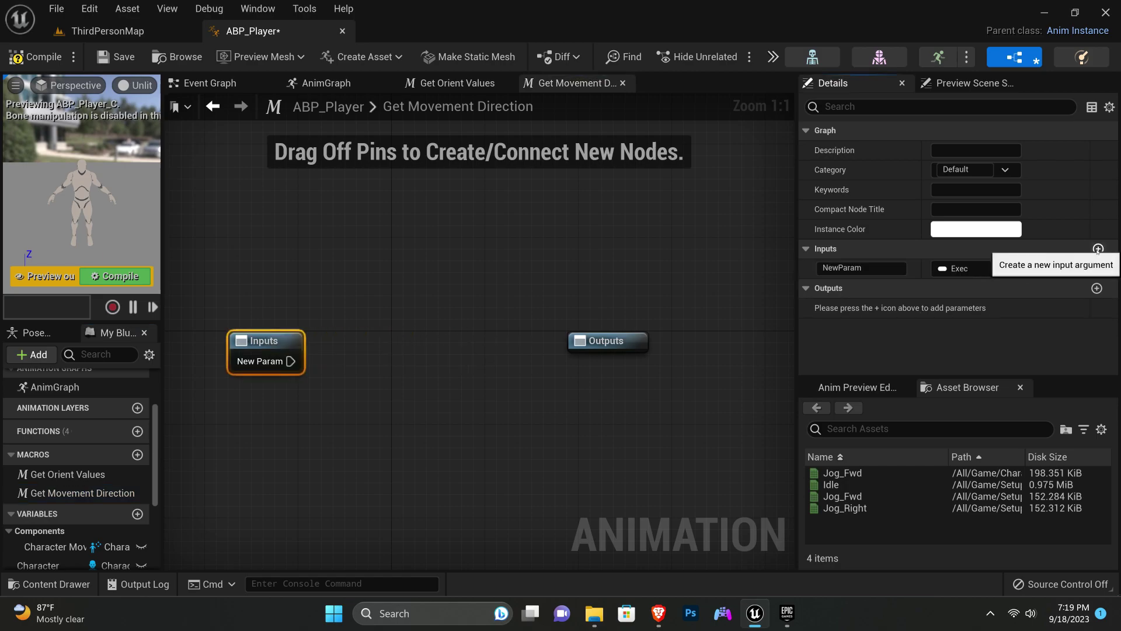
{"action": "double_click", "coordinate": [865, 268]}
{"action": "type", "text": "execute"}
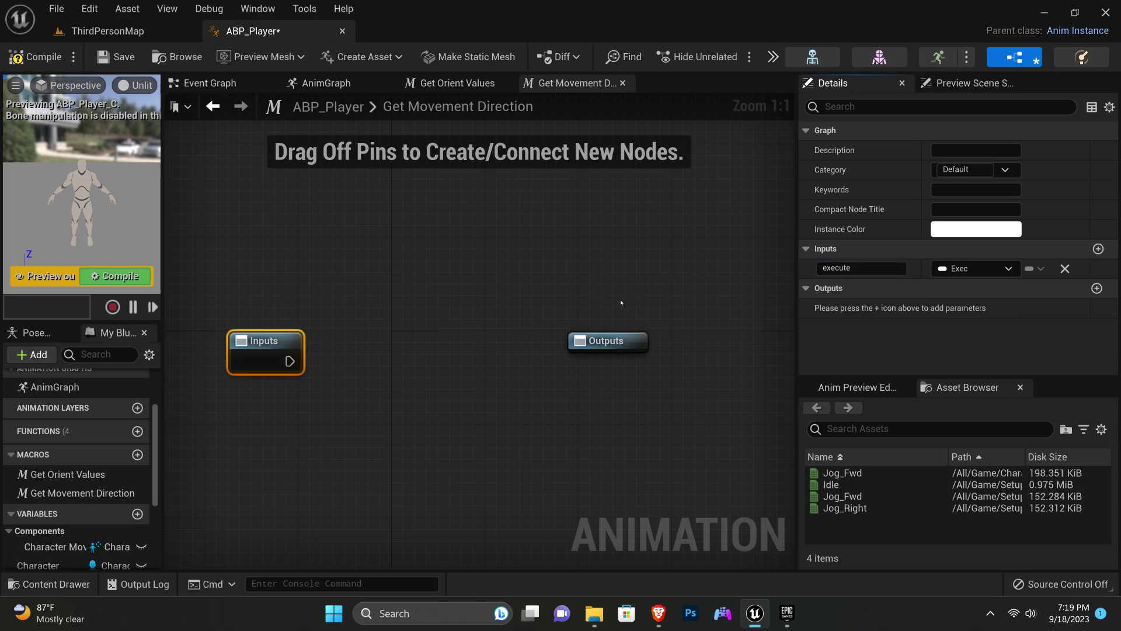
- Add float inputs named Min and max to the macro
{"action": "left_click", "coordinate": [1098, 249]}
{"action": "type", "text": "Min"}
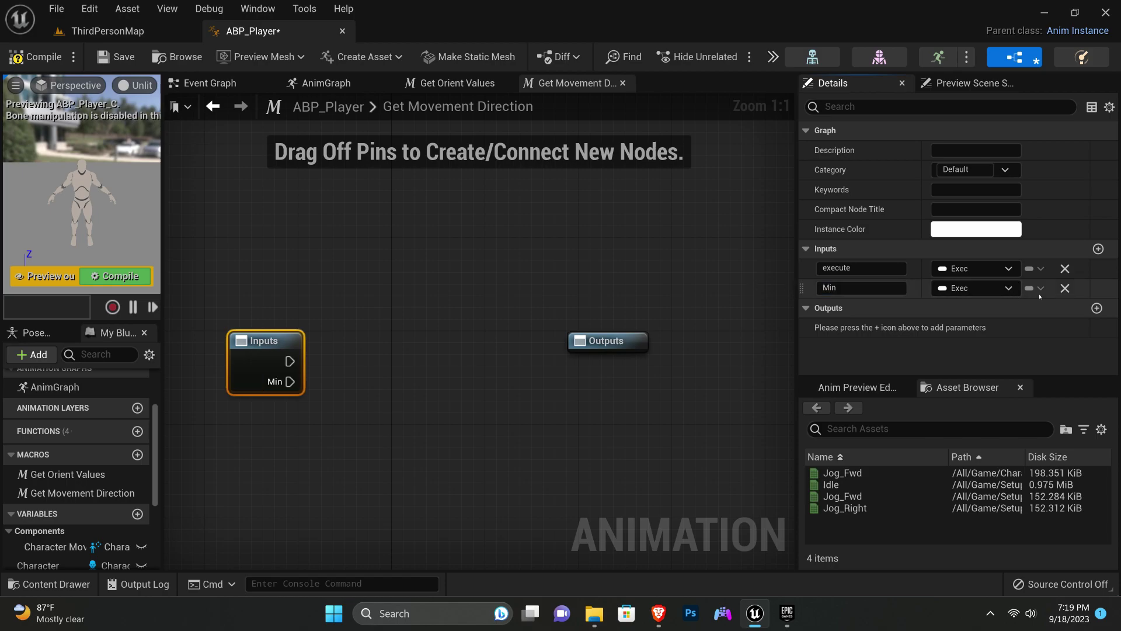
{"action": "left_click", "coordinate": [992, 288]}
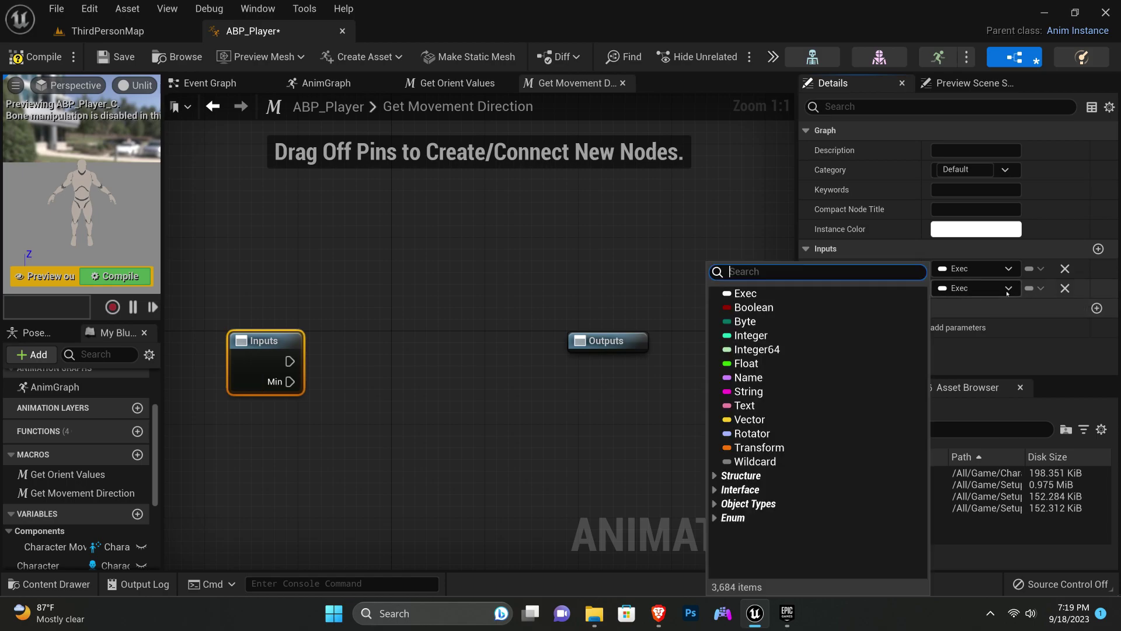
{"action": "left_click", "coordinate": [742, 362]}
{"action": "left_click", "coordinate": [1098, 249]}
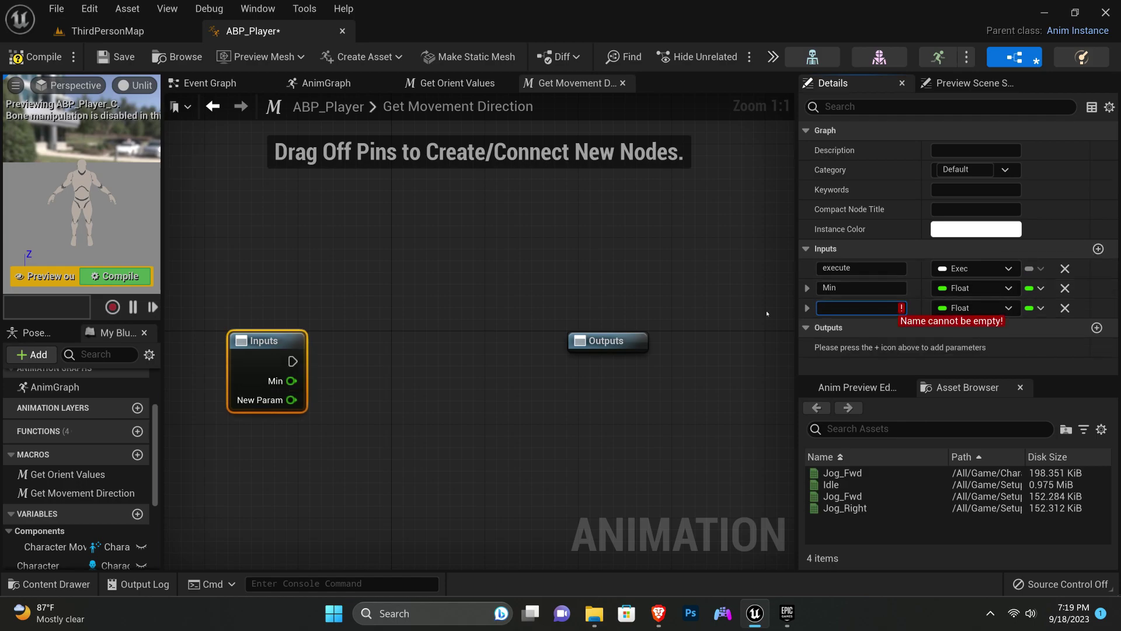
{"action": "type", "text": "max"}
{"action": "key", "text": "Return"}
{"action": "right_click_drag", "start_coordinate": [404, 334], "coordinate": [403, 250]}
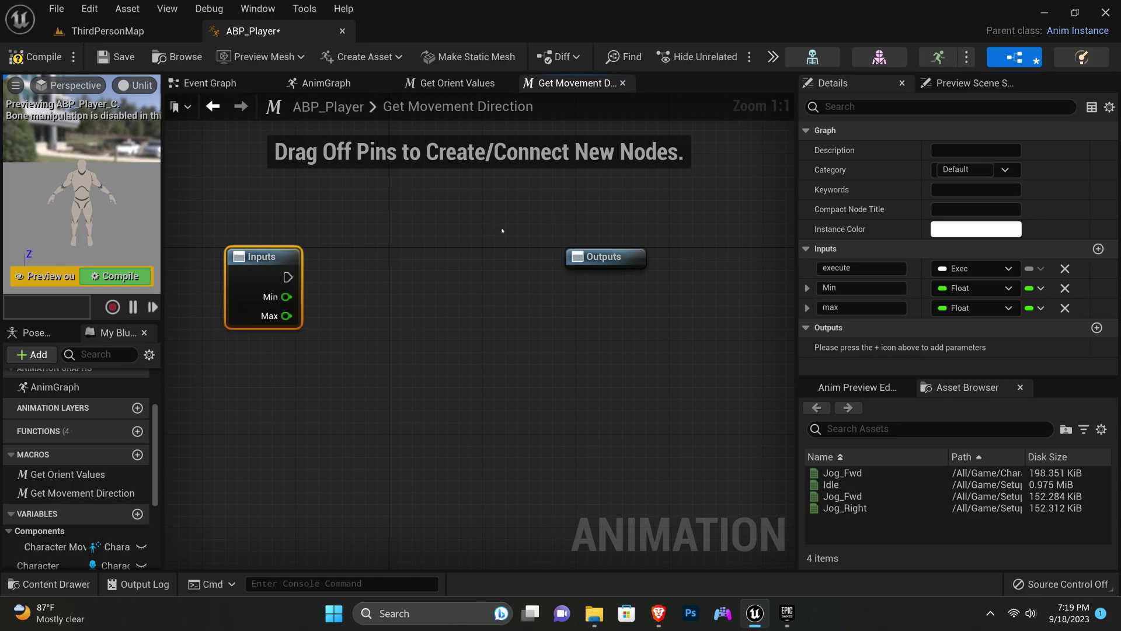
{"action": "left_click_drag", "start_coordinate": [601, 252], "coordinate": [703, 186]}
{"action": "left_click", "coordinate": [359, 293]}
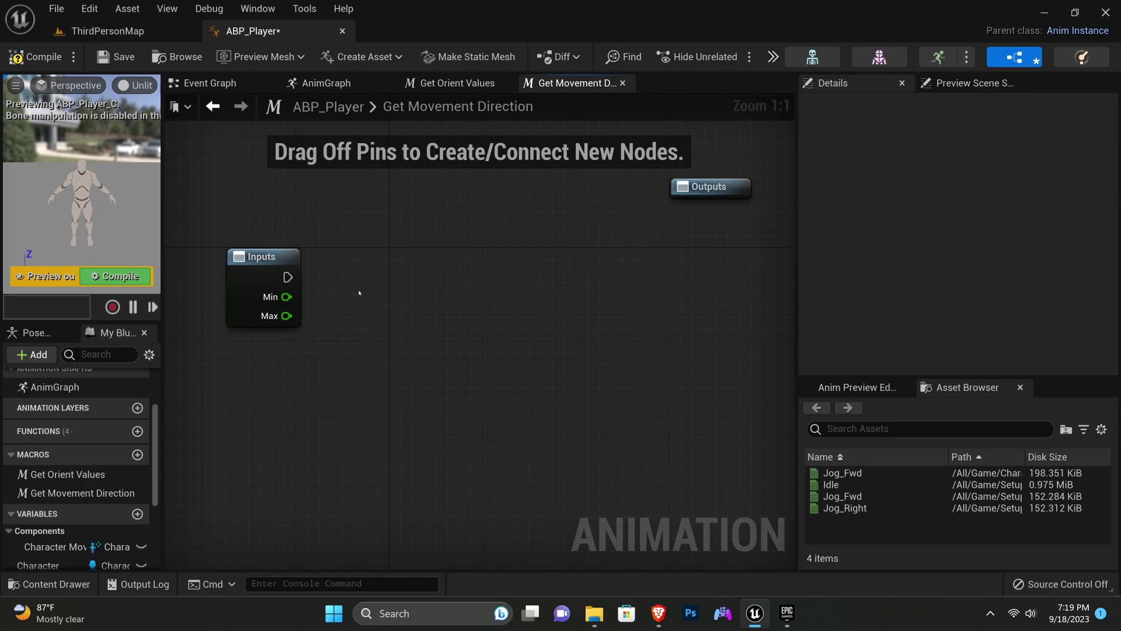
{"action": "right_click_drag", "start_coordinate": [306, 321], "coordinate": [321, 306]}
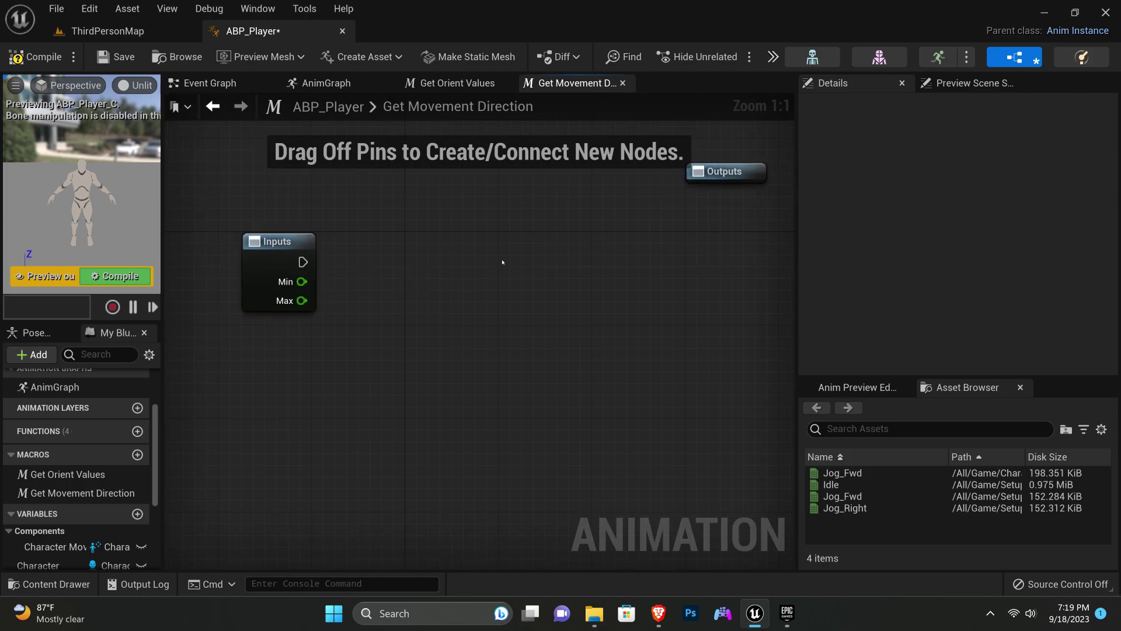
- Add a float input named Input above Min, then compile and save
{"action": "left_click", "coordinate": [278, 250]}
{"action": "left_click", "coordinate": [1097, 249]}
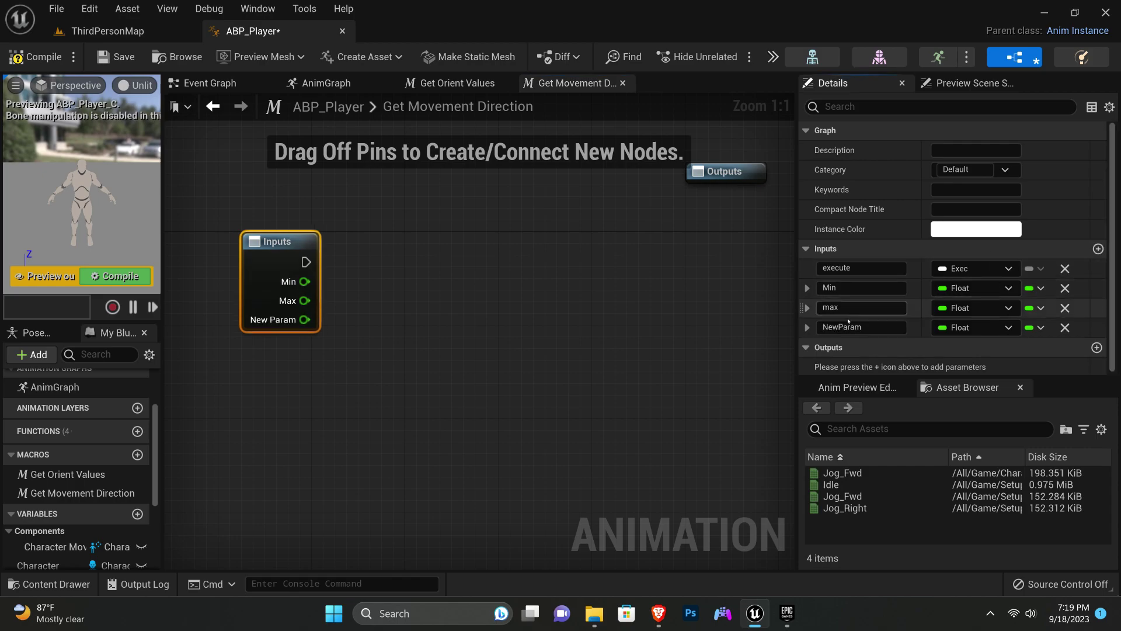
{"action": "left_click", "coordinate": [872, 328]}
{"action": "type", "text": "Inp"}
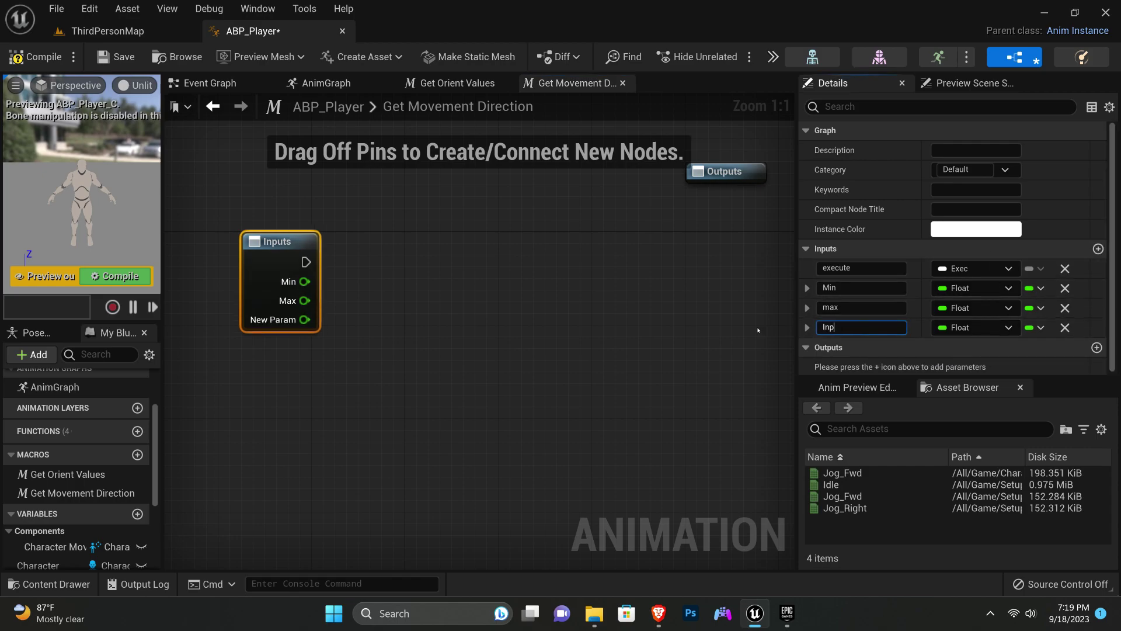
{"action": "type", "text": "ut"}
{"action": "key", "text": "Return"}
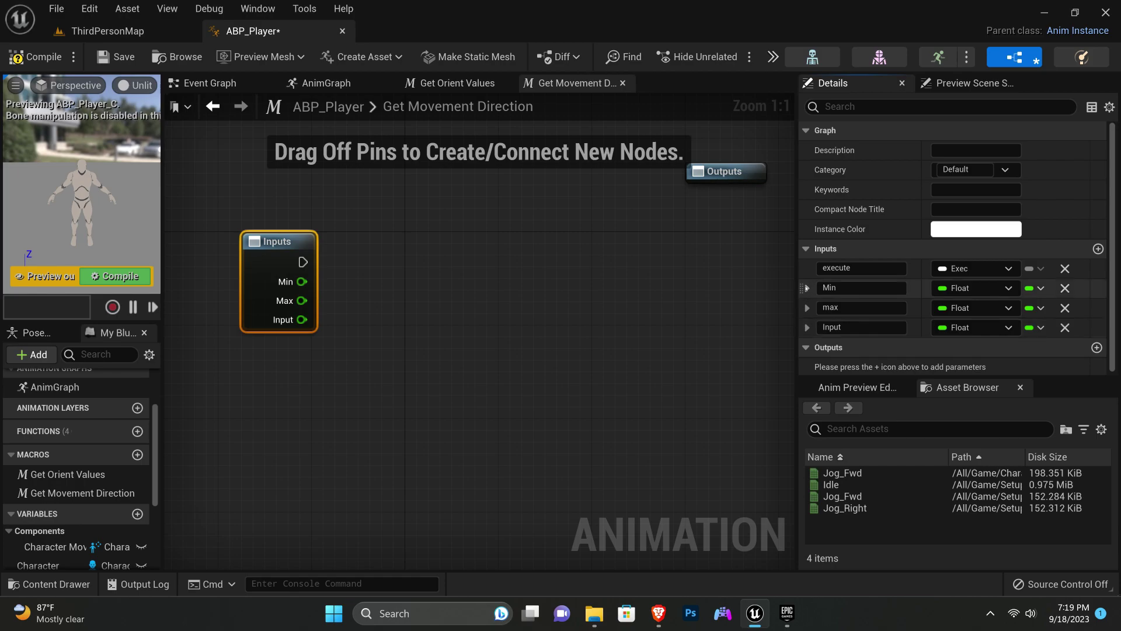
{"action": "left_click_drag", "start_coordinate": [801, 327], "coordinate": [809, 284]}
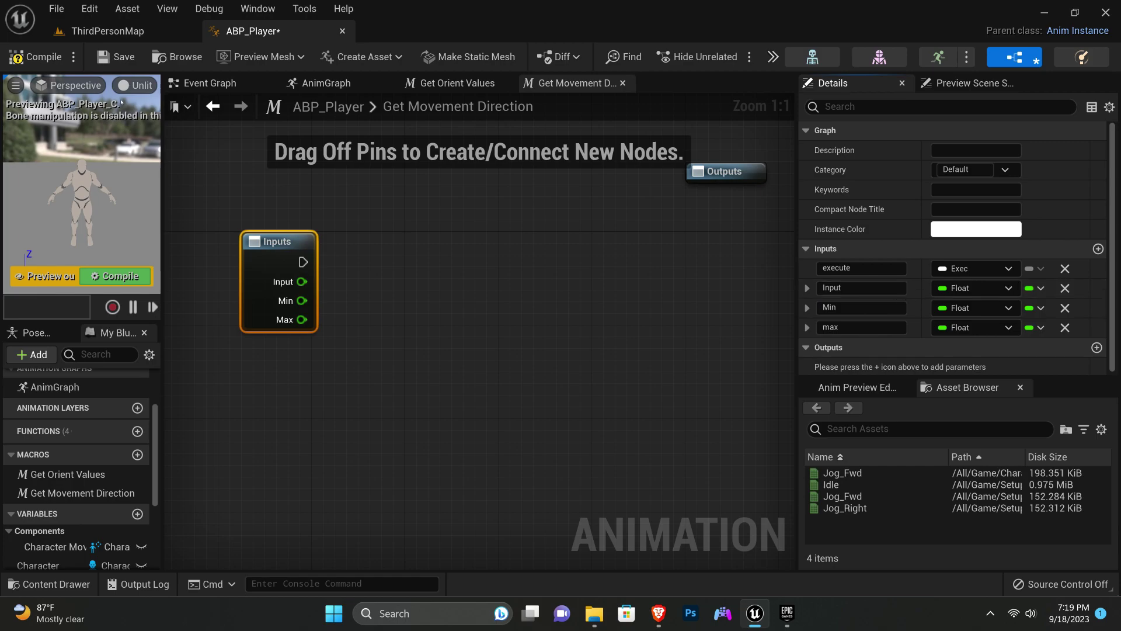
{"action": "left_click", "coordinate": [35, 57]}
{"action": "left_click", "coordinate": [117, 57]}
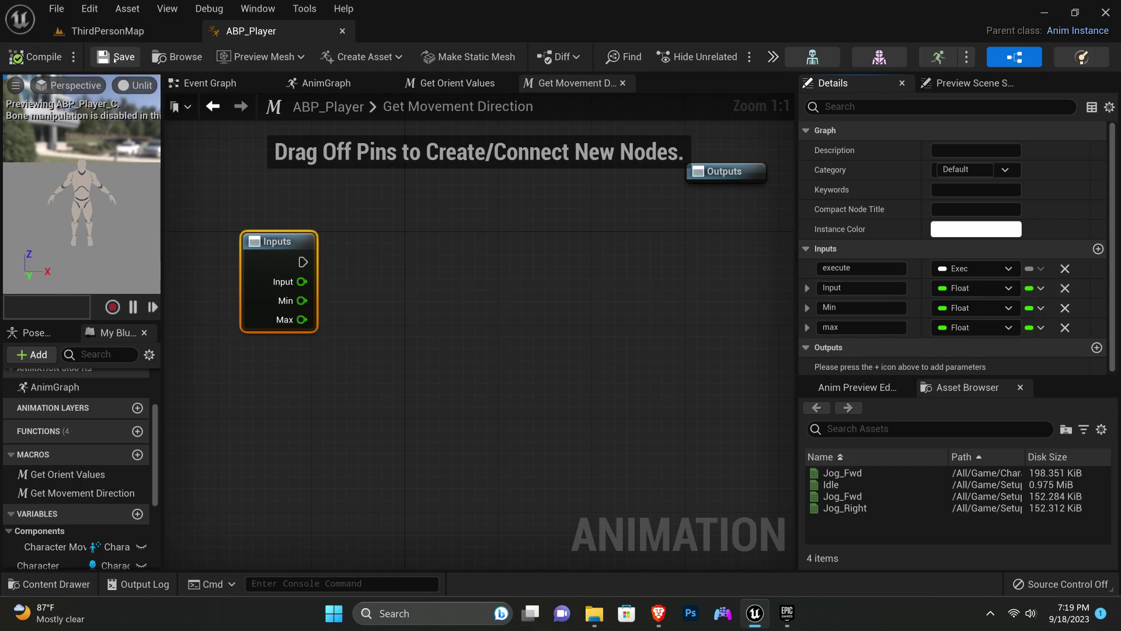
- From ThirdPersonMap's Content Browser, create Enumeration E_DirectionInput in the Setup folder and open it
{"action": "left_click", "coordinate": [127, 38]}
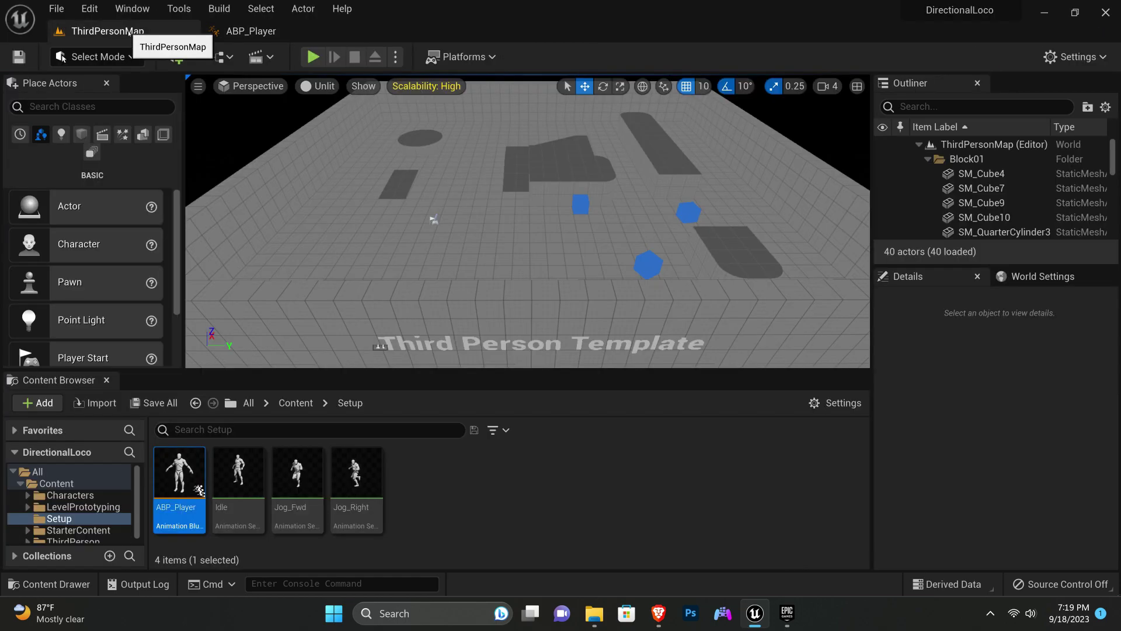
{"action": "left_click", "coordinate": [437, 472]}
{"action": "right_click", "coordinate": [450, 466]}
{"action": "mouse_move", "coordinate": [495, 436]}
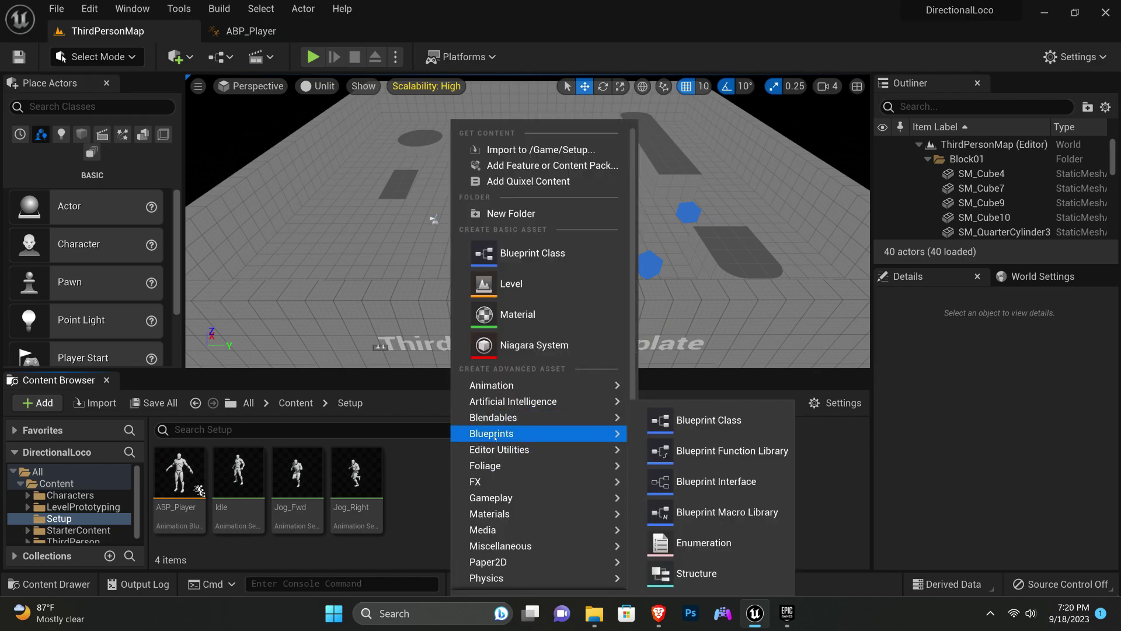
{"action": "left_click", "coordinate": [676, 550]}
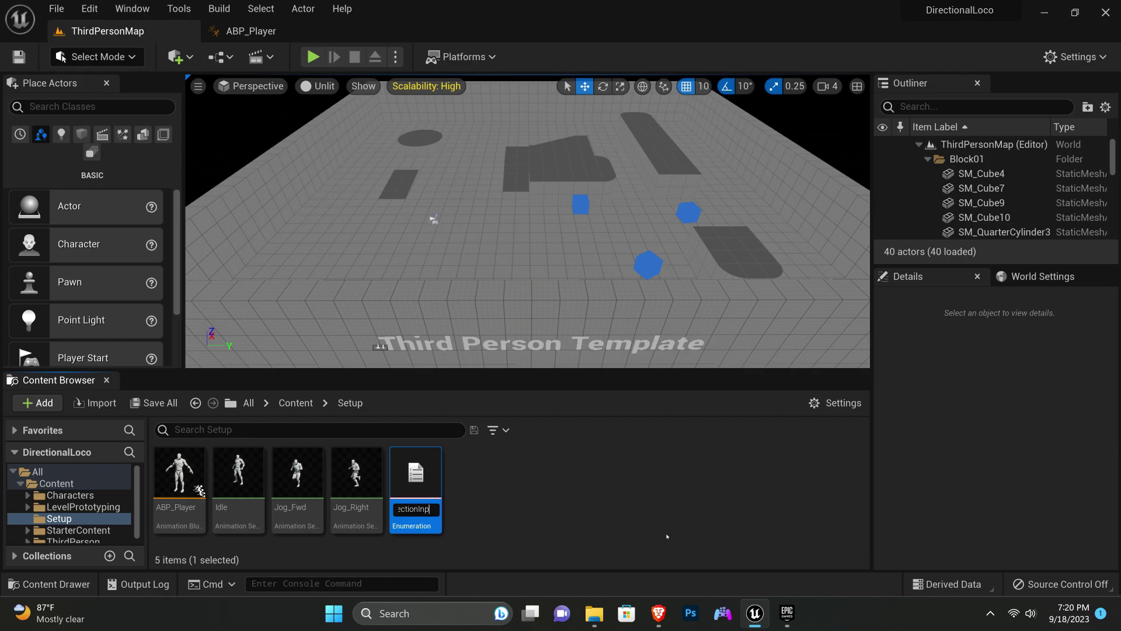
{"action": "key", "text": "Return"}
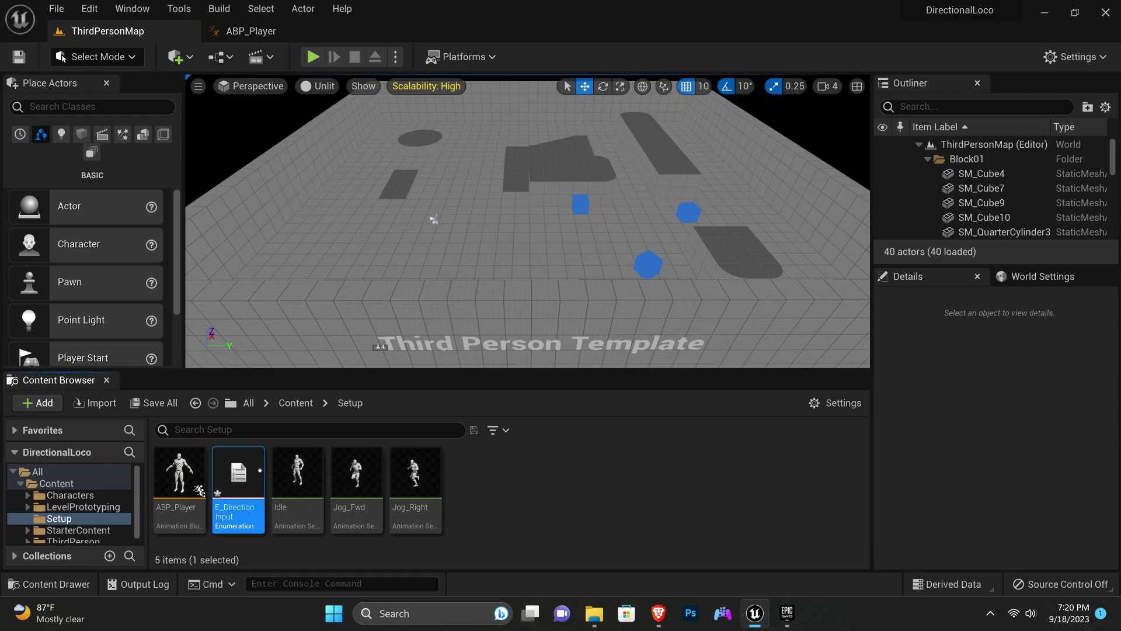
{"action": "double_click", "coordinate": [239, 473]}
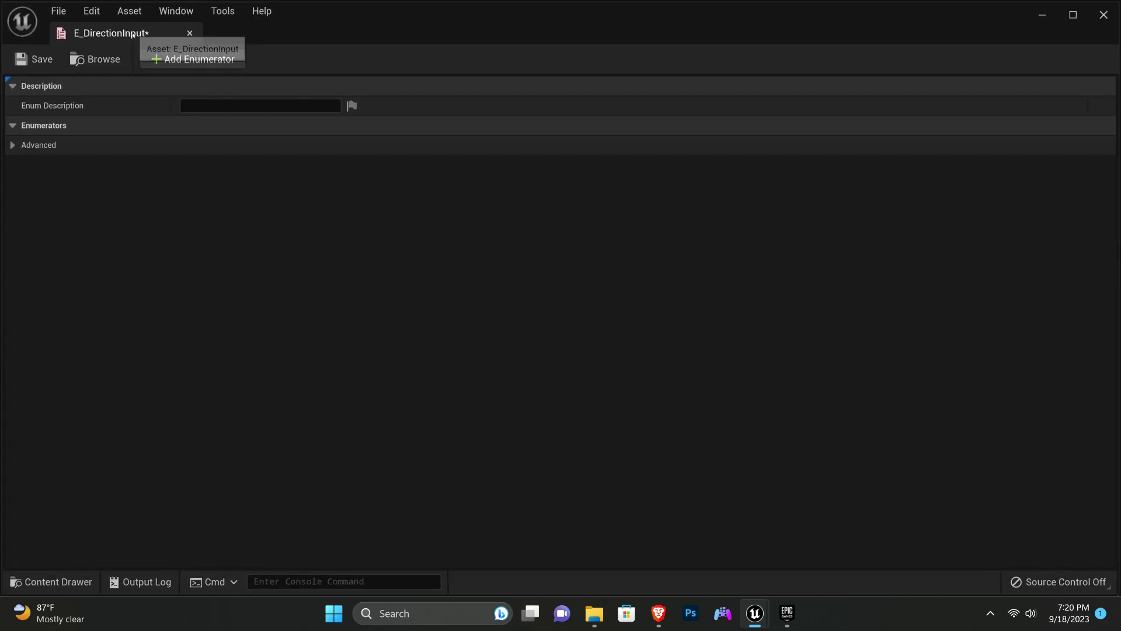
- Dock the enum editor and add enumerators named Forward, Backward, left and Right
{"action": "left_click_drag", "start_coordinate": [143, 34], "coordinate": [245, 43]}
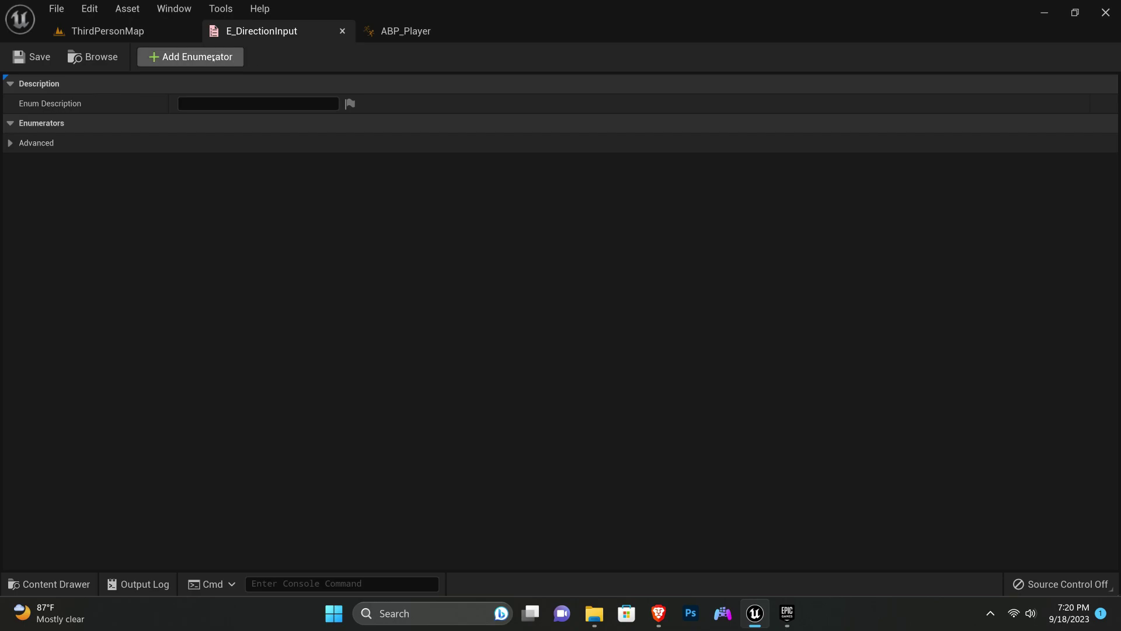
{"action": "left_click", "coordinate": [192, 57]}
{"action": "left_click", "coordinate": [193, 57]}
{"action": "left_click", "coordinate": [193, 57]}
{"action": "left_click", "coordinate": [193, 56]}
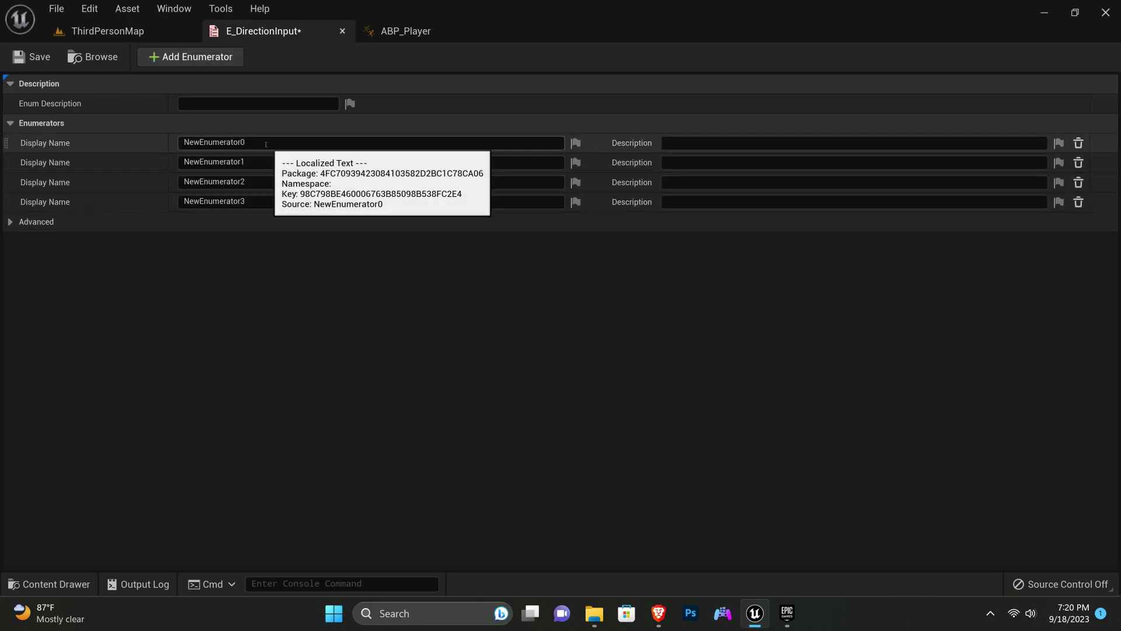
{"action": "left_click", "coordinate": [193, 143]}
{"action": "type", "text": "Forward"}
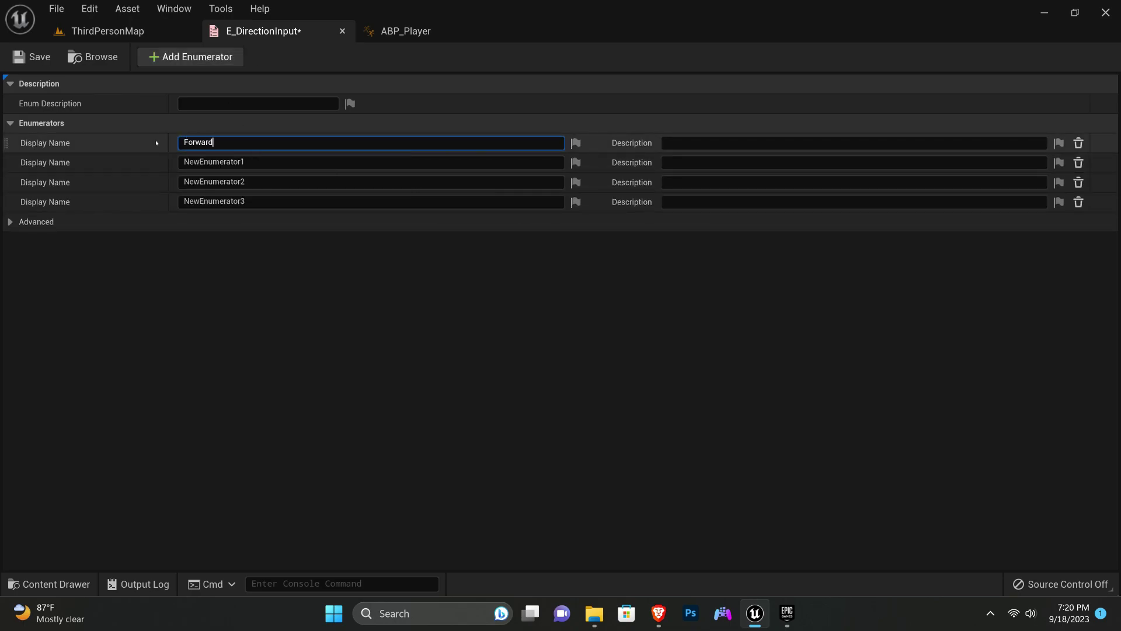
{"action": "key", "text": "Tab"}
{"action": "type", "text": "Backward"}
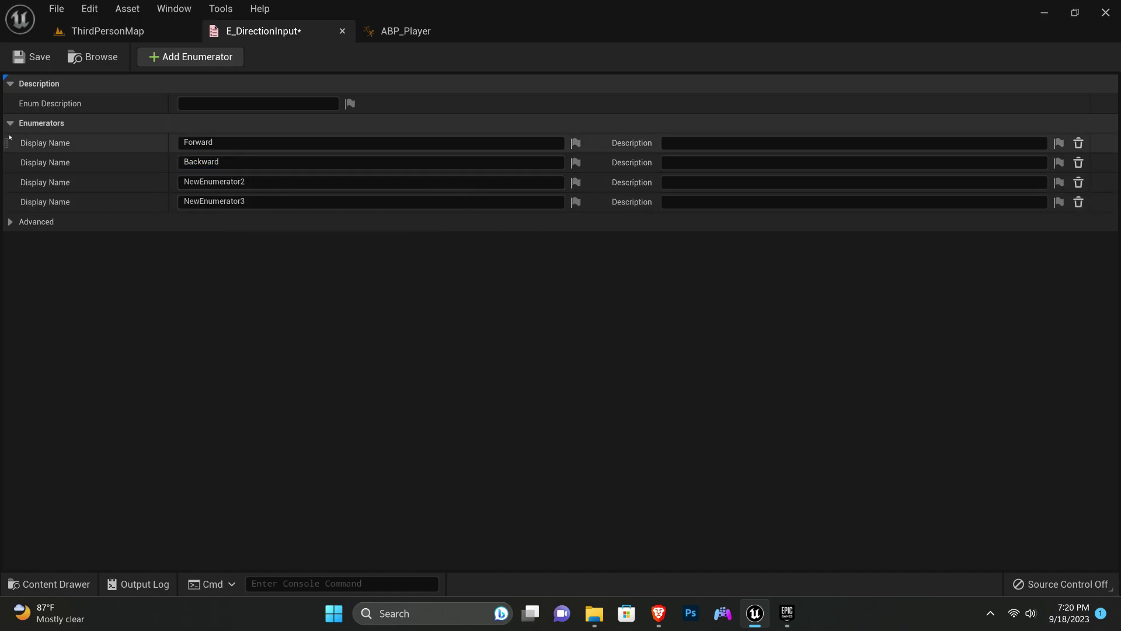
{"action": "key", "text": "Tab"}
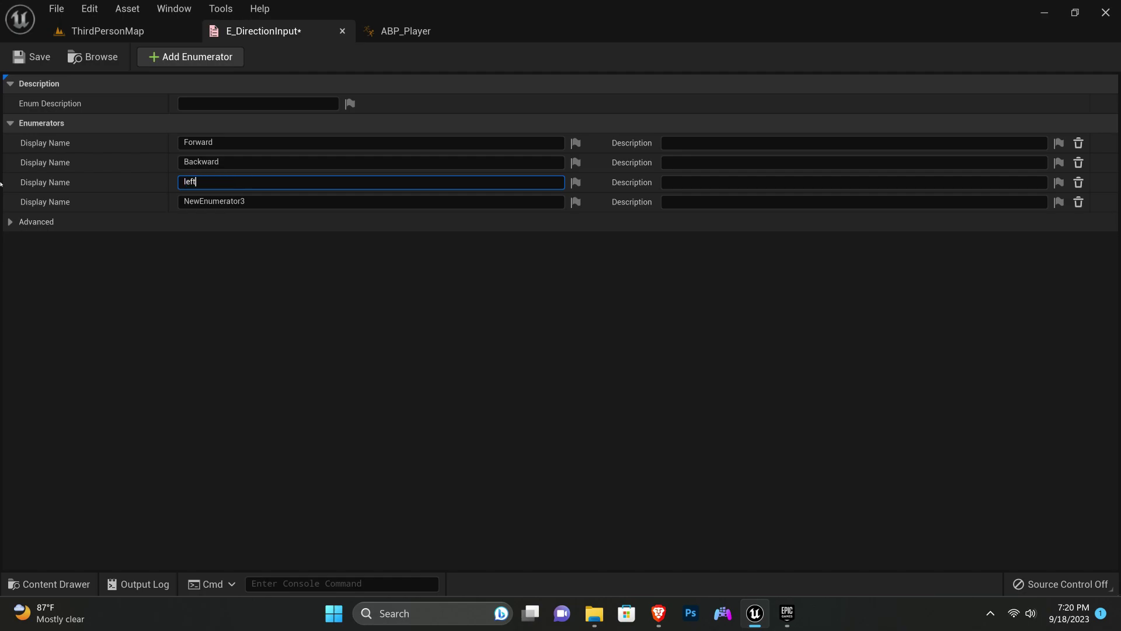
{"action": "key", "text": "Tab"}
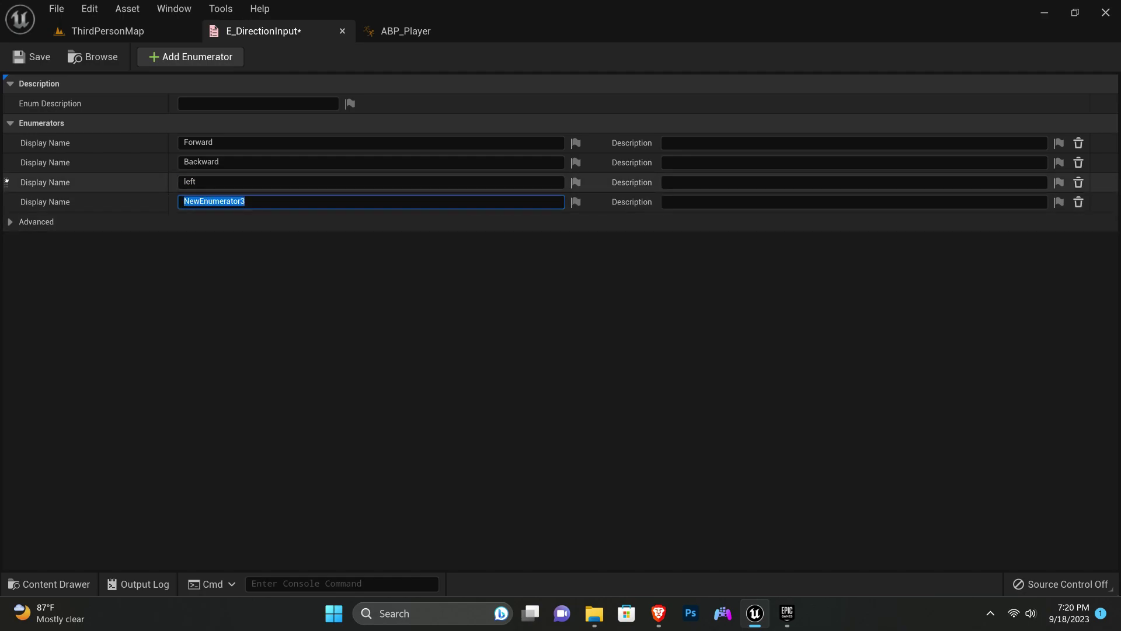
{"action": "type", "text": "Right"}
{"action": "key", "text": "Return"}
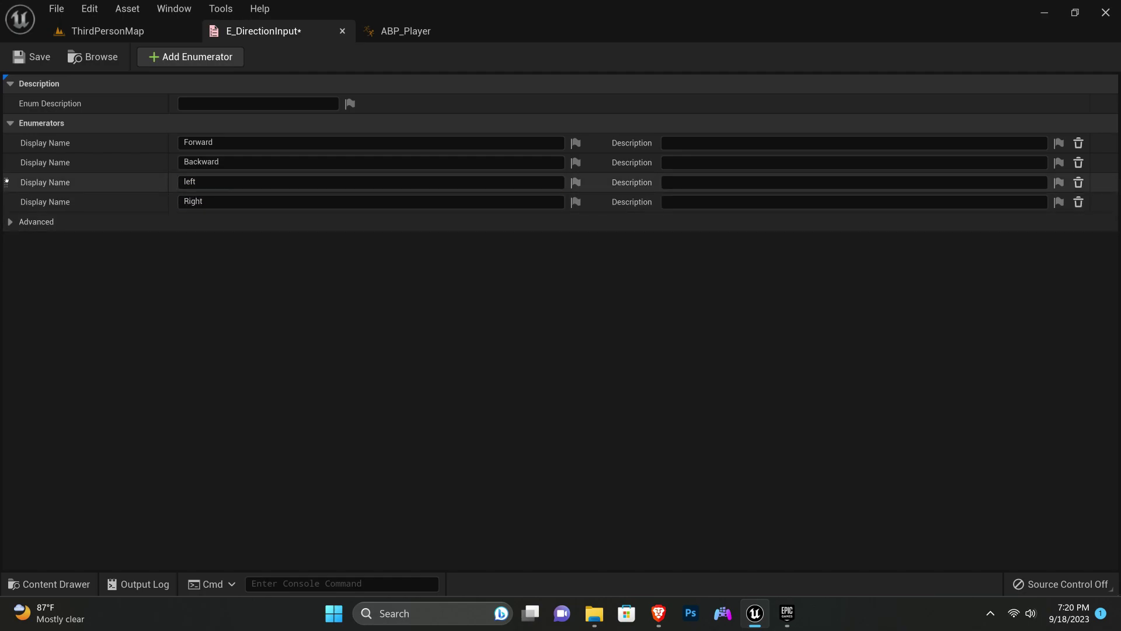
- Capitalise the third enumerator to Left, save the enum, and return to ABP_Player
{"action": "left_click", "coordinate": [211, 181]}
{"action": "type", "text": "L"}
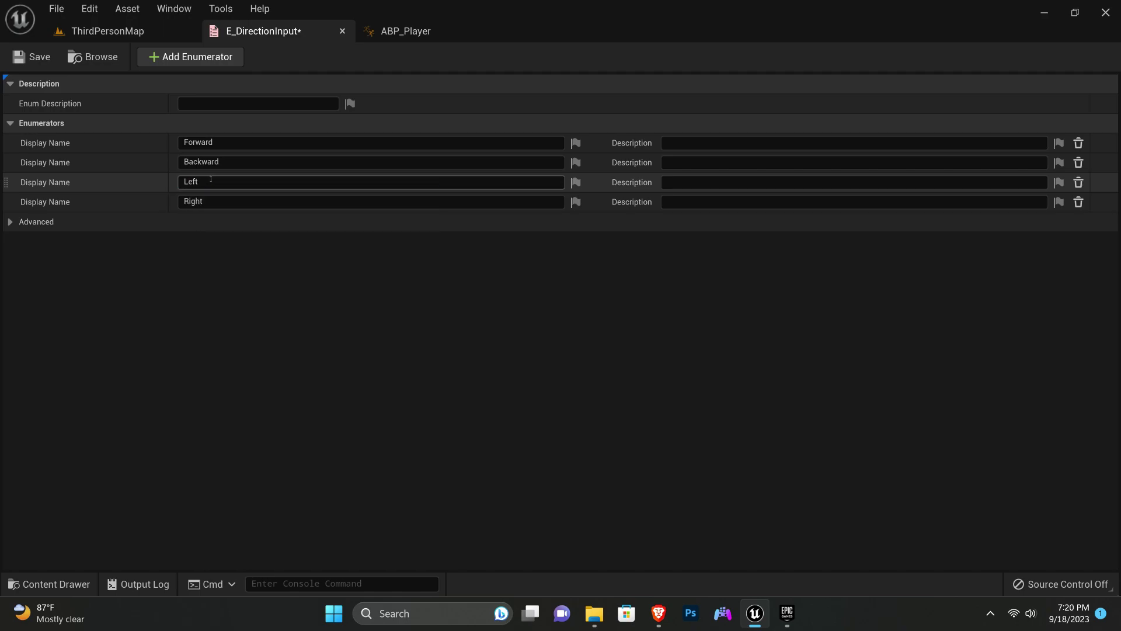
{"action": "key", "text": "Return"}
{"action": "left_click", "coordinate": [32, 56]}
{"action": "left_click", "coordinate": [404, 31]}
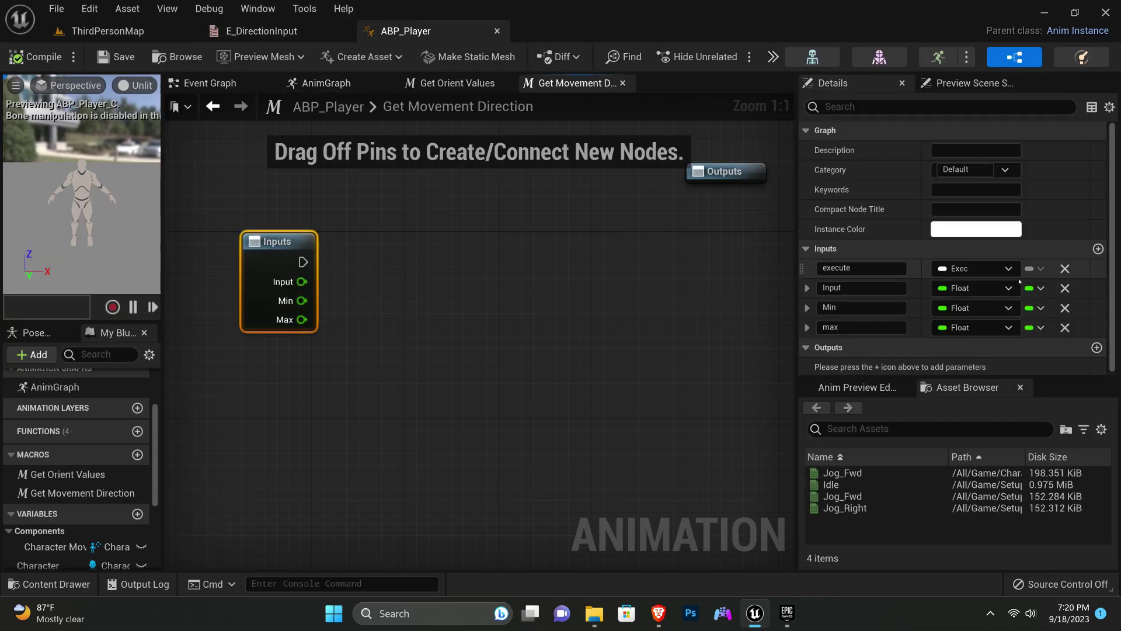
- Change the macro's Input pin type to the E Direction Input enum and save ABP_Player
{"action": "left_click", "coordinate": [974, 288]}
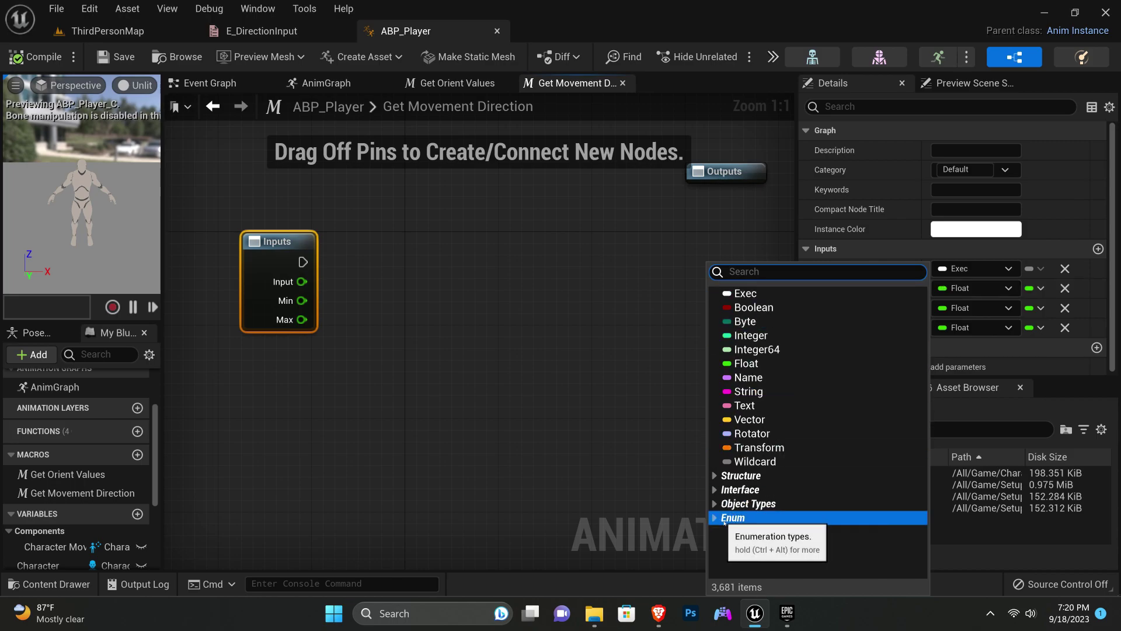
{"action": "left_click", "coordinate": [733, 517]}
{"action": "scroll", "coordinate": [776, 477], "scroll_direction": "down", "scroll_amount": 3}
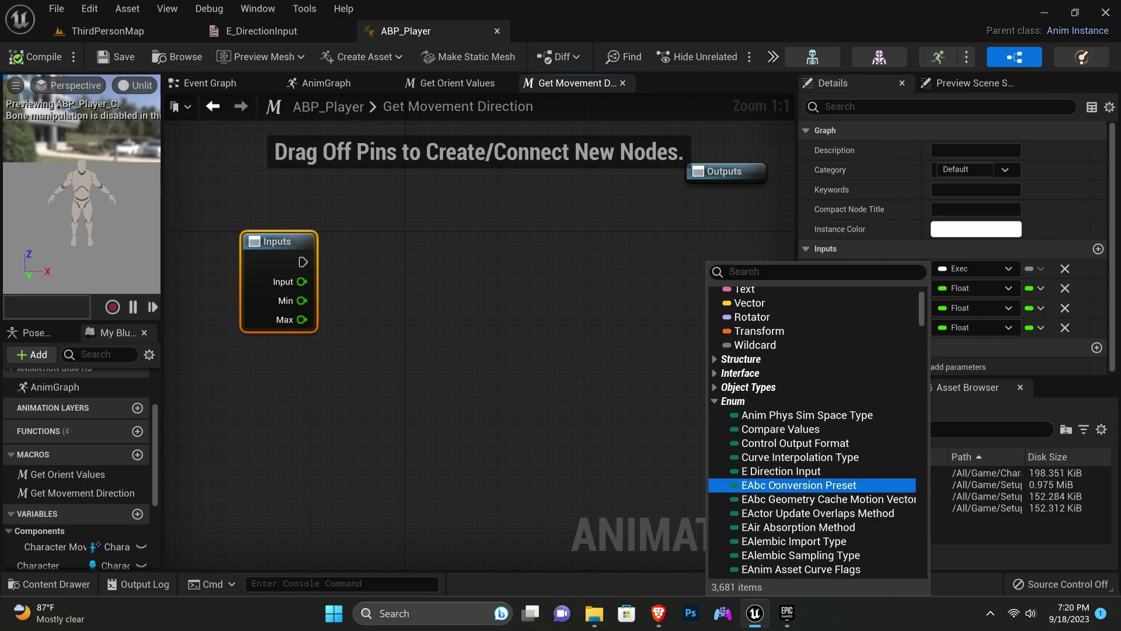
{"action": "left_click", "coordinate": [854, 474]}
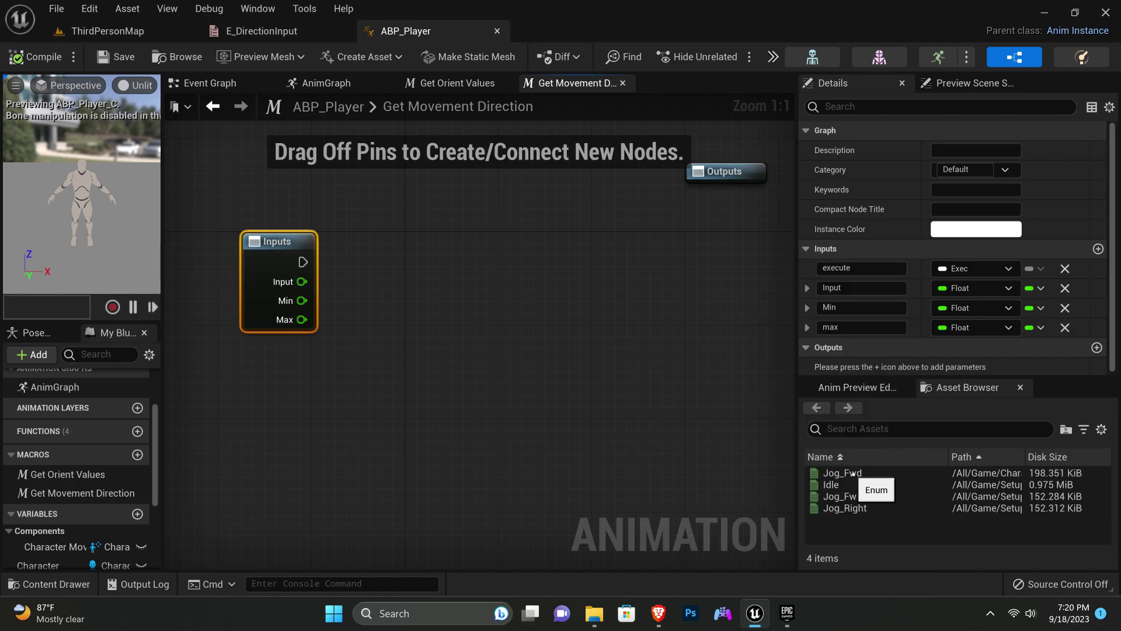
{"action": "left_click", "coordinate": [541, 303]}
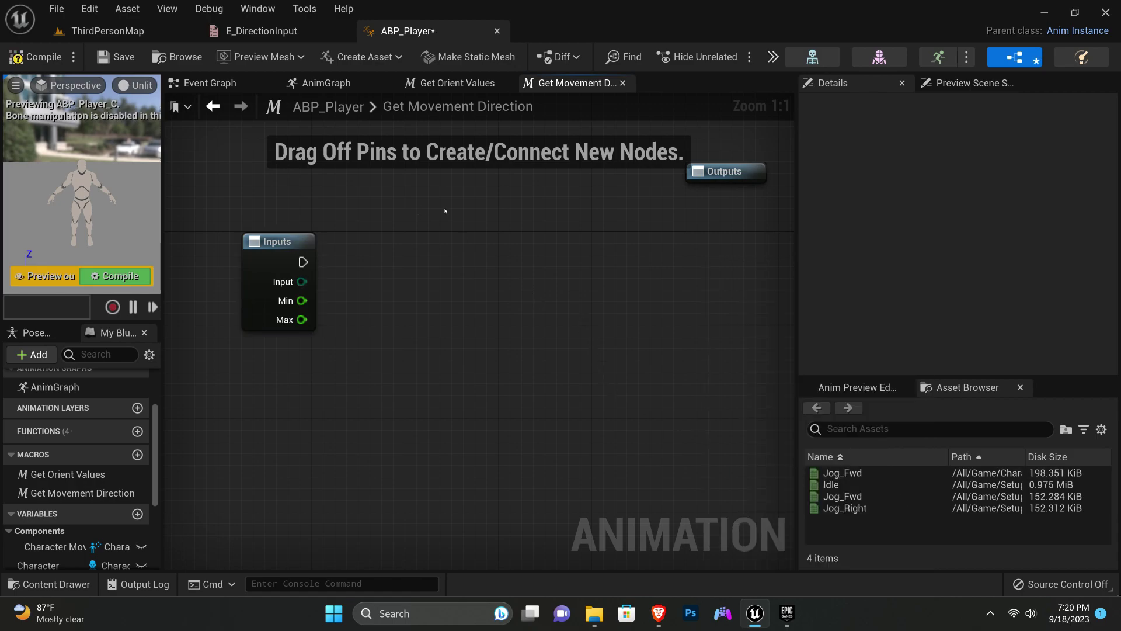
{"action": "left_click", "coordinate": [120, 56]}
- Add an In Range (Float) node with its Min and Max wired from the Inputs node
{"action": "left_click_drag", "start_coordinate": [302, 300], "coordinate": [375, 323]}
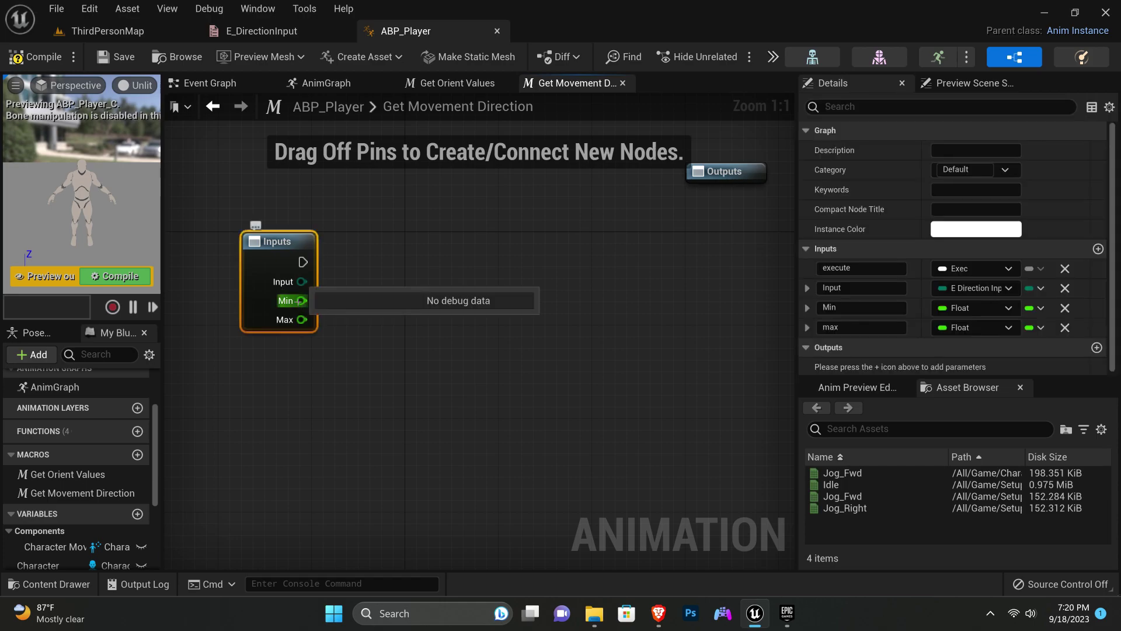
{"action": "type", "text": "in ra"}
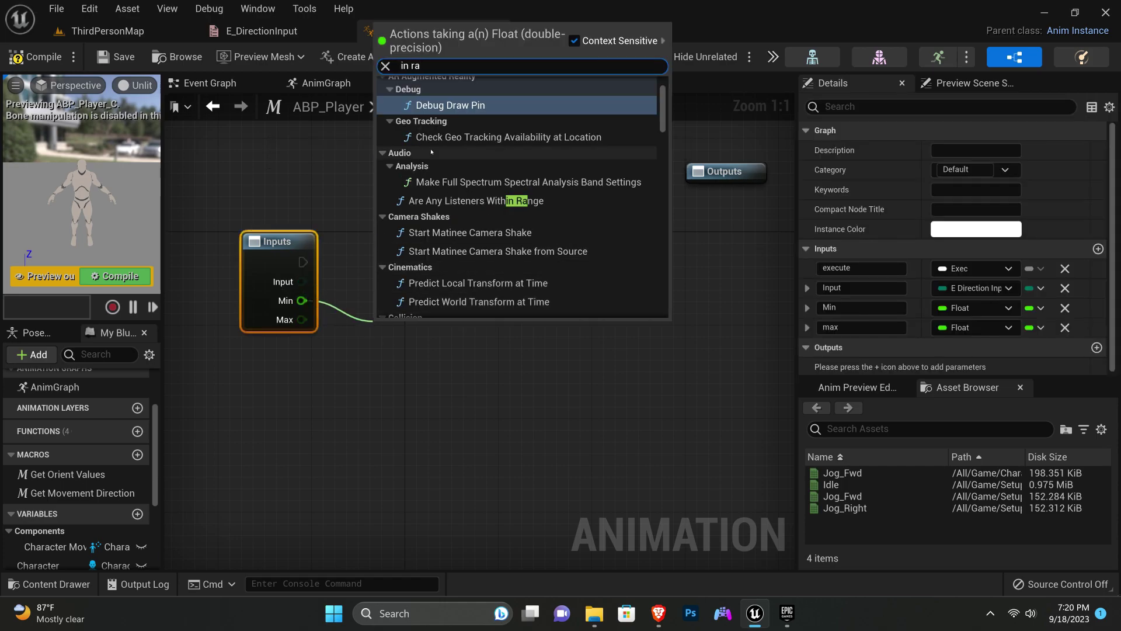
{"action": "type", "text": "ng"}
{"action": "key", "text": "Return"}
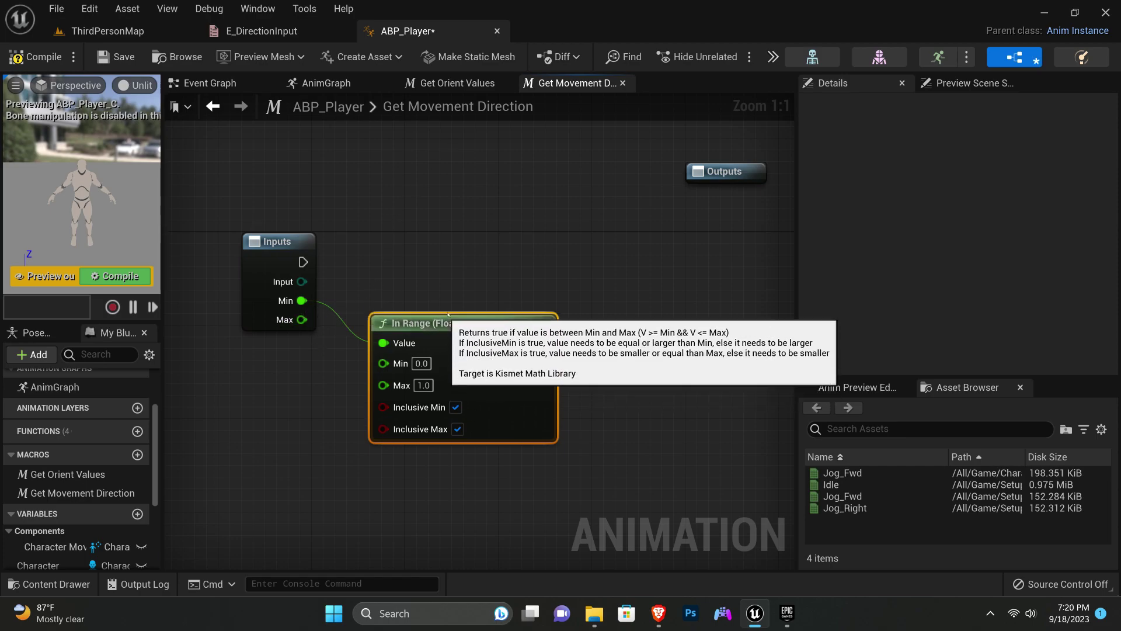
{"action": "left_click_drag", "start_coordinate": [428, 325], "coordinate": [428, 290]}
{"action": "left_click_drag", "start_coordinate": [302, 300], "coordinate": [383, 341]}
{"action": "left_click_drag", "start_coordinate": [302, 319], "coordinate": [383, 361]}
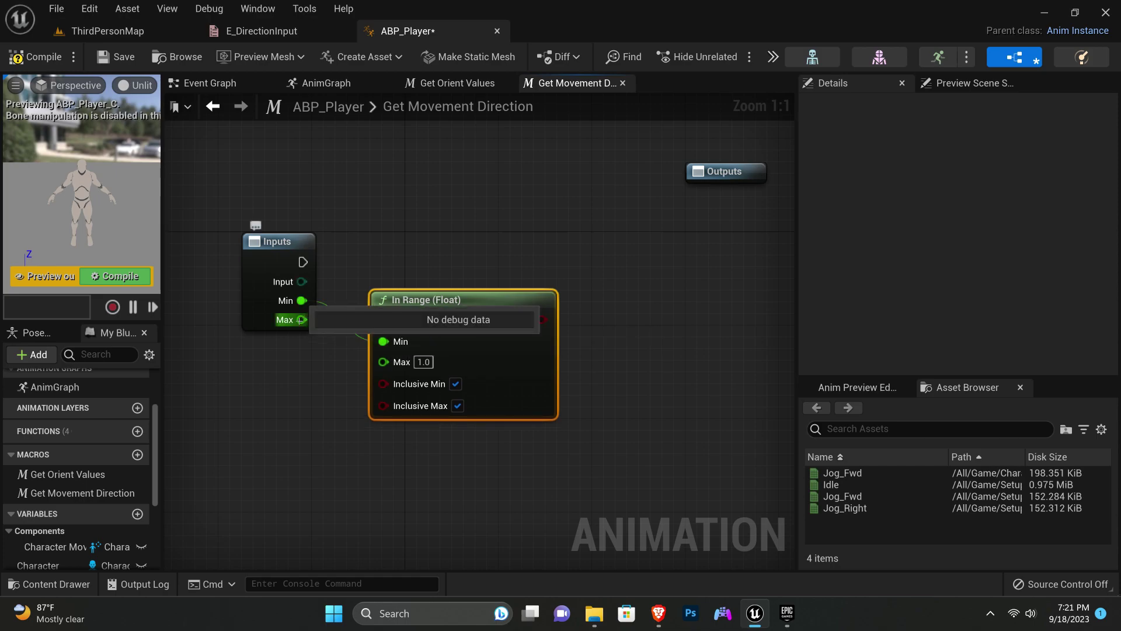
{"action": "left_click_drag", "start_coordinate": [436, 302], "coordinate": [425, 290]}
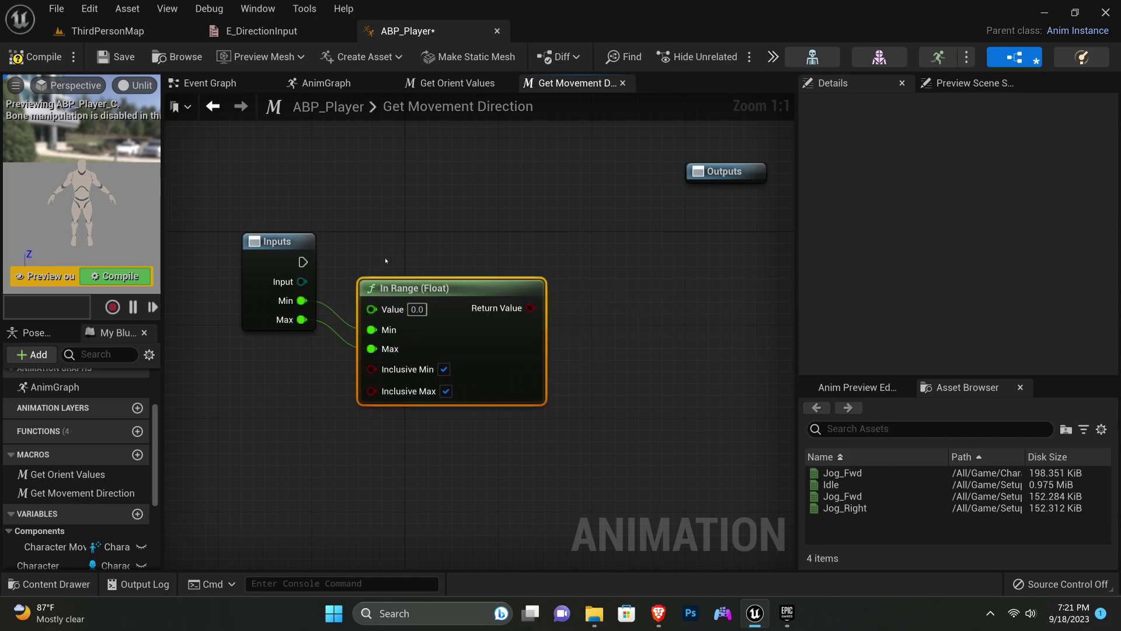
{"action": "left_click", "coordinate": [296, 475]}
- Add a Direction getter and feed it into the In Range Value pin
{"action": "right_click_drag", "start_coordinate": [275, 432], "coordinate": [310, 451]}
{"action": "scroll", "coordinate": [71, 518], "scroll_direction": "down", "scroll_amount": 2}
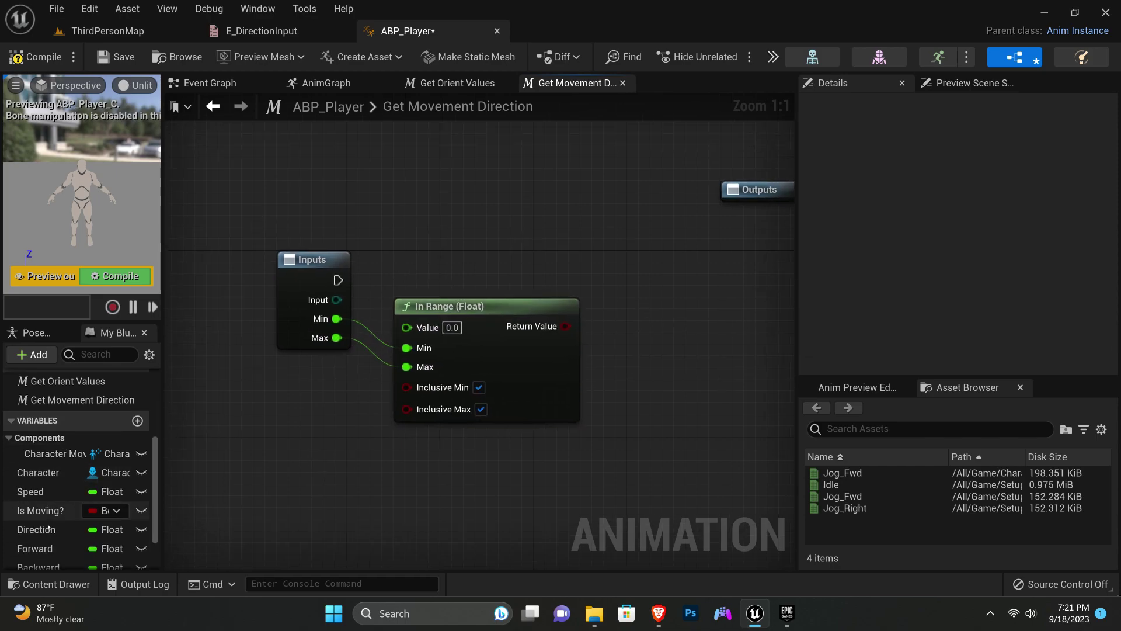
{"action": "scroll", "coordinate": [70, 518], "scroll_direction": "down", "scroll_amount": 3}
{"action": "left_click_drag", "start_coordinate": [36, 462], "coordinate": [405, 327]}
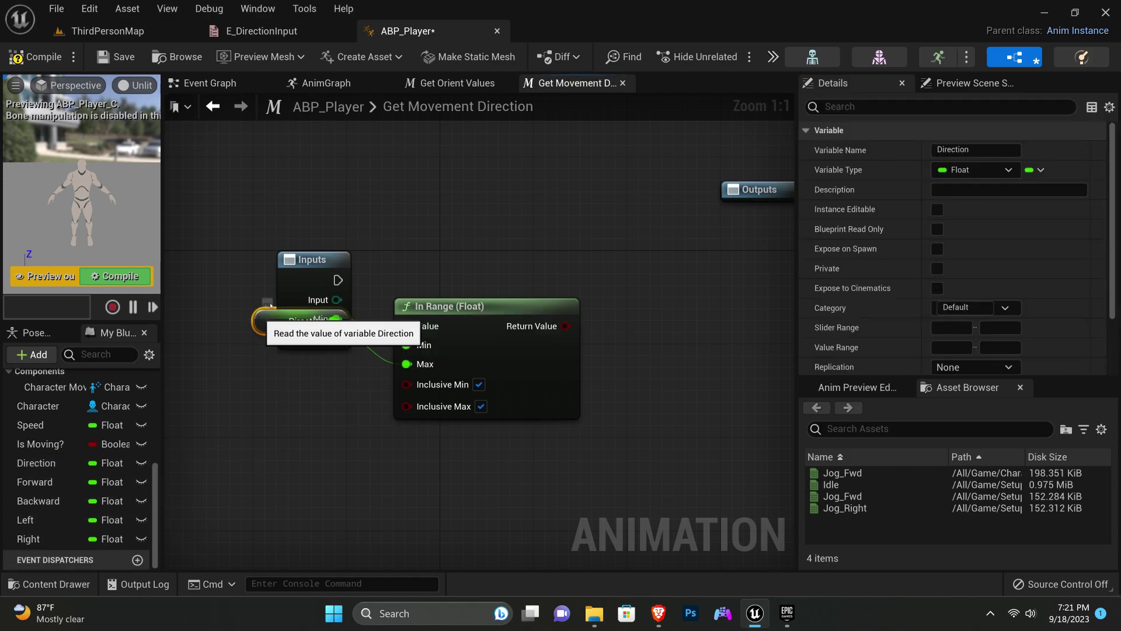
{"action": "mouse_move", "coordinate": [264, 339]}
{"action": "left_mouse_down"}
{"action": "mouse_move", "coordinate": [397, 279]}
{"action": "mouse_move", "coordinate": [444, 330]}
{"action": "left_mouse_up"}
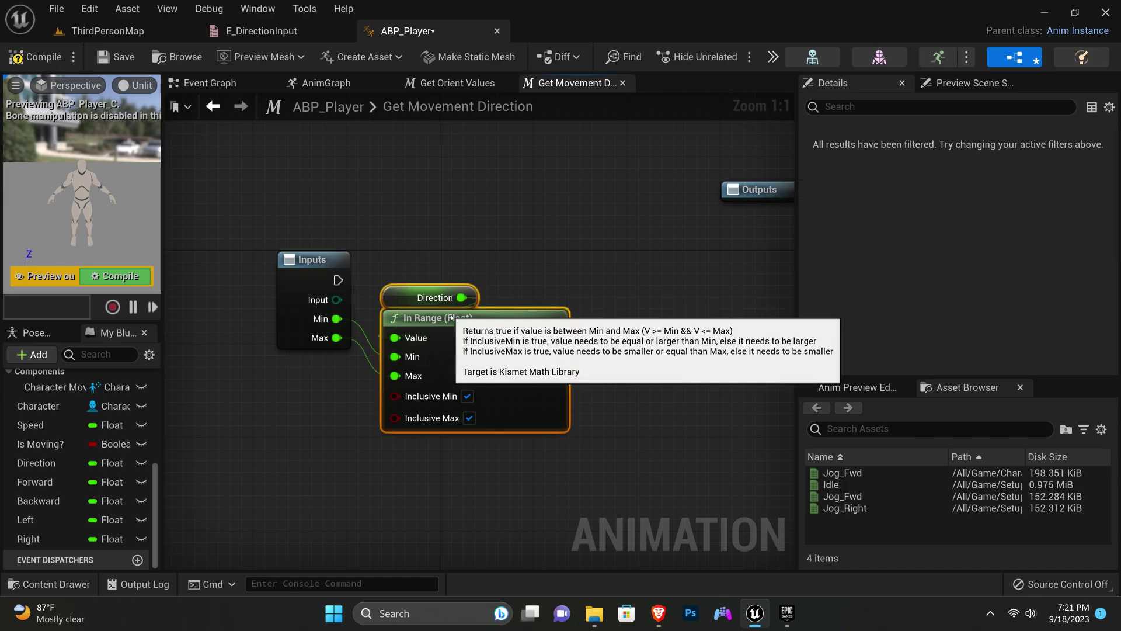
{"action": "right_click_drag", "start_coordinate": [477, 279], "coordinate": [450, 283]}
{"action": "left_click", "coordinate": [450, 283]}
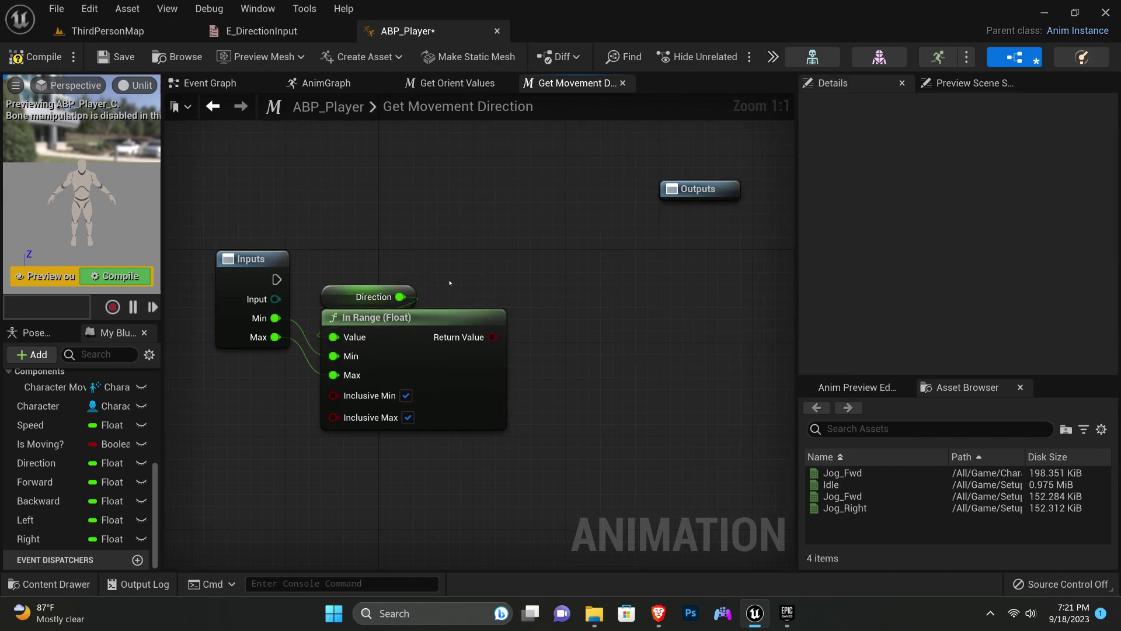
- Add a Branch driven by the macro's execution, using the In Range result as its condition
{"action": "left_click", "coordinate": [513, 267]}
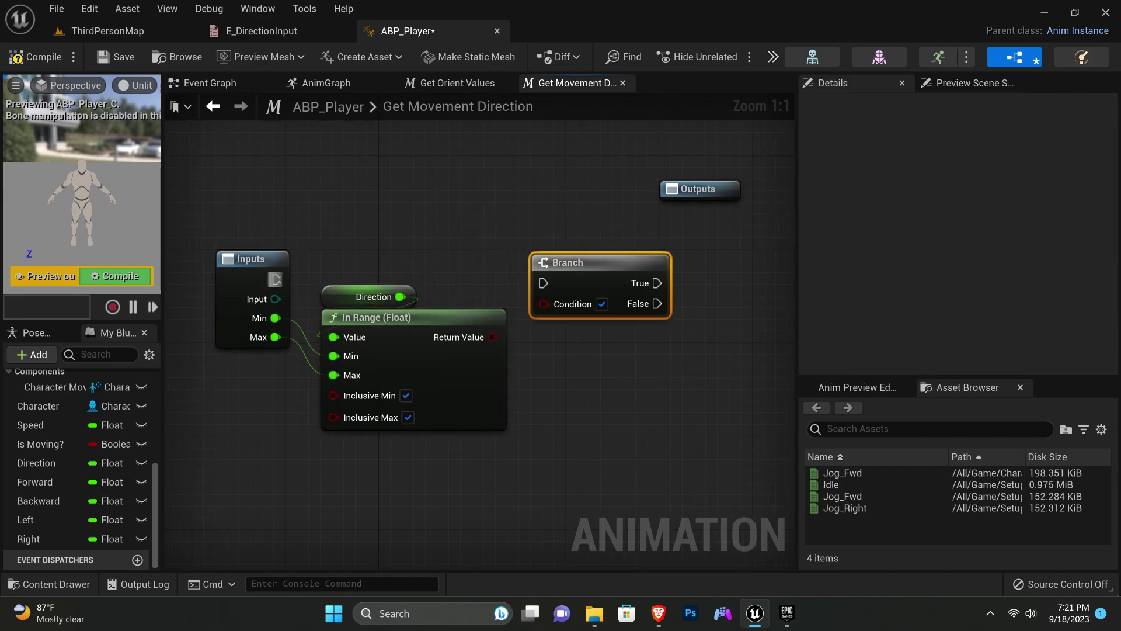
{"action": "left_click_drag", "start_coordinate": [277, 279], "coordinate": [556, 287]}
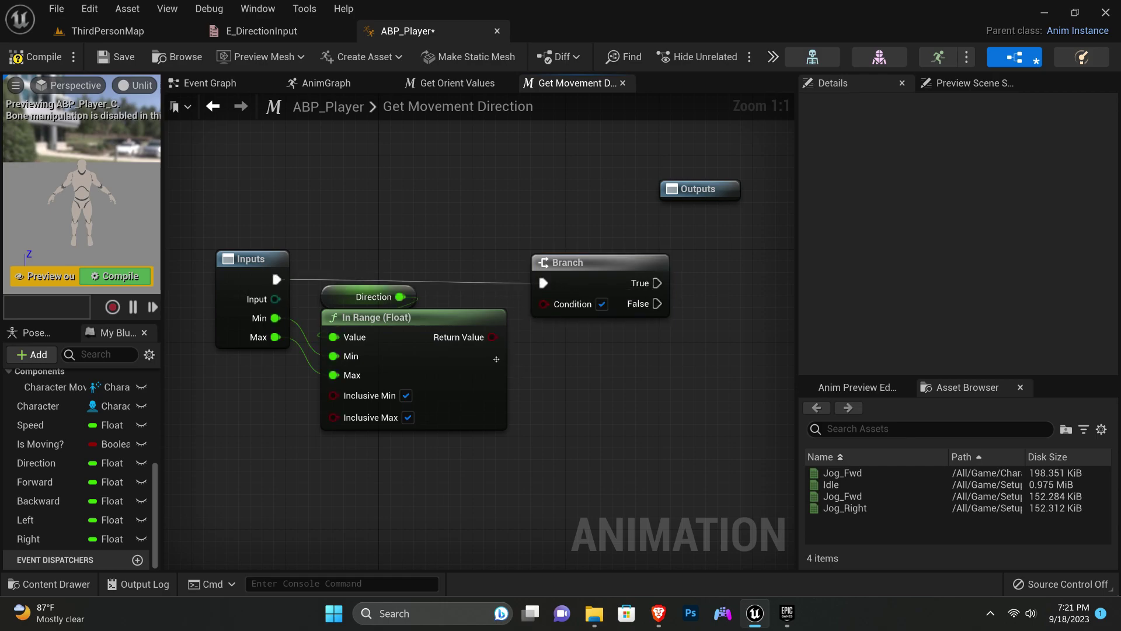
{"action": "left_click_drag", "start_coordinate": [492, 337], "coordinate": [576, 278]}
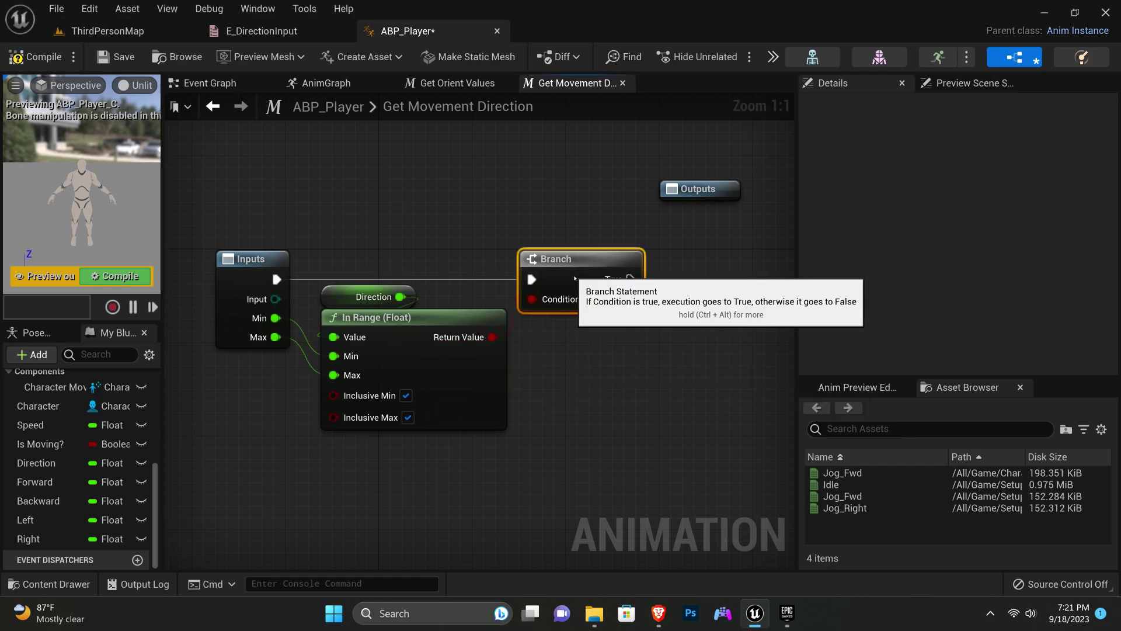
{"action": "right_click_drag", "start_coordinate": [594, 210], "coordinate": [457, 208]}
{"action": "left_click_drag", "start_coordinate": [543, 190], "coordinate": [563, 157]}
{"action": "right_click_drag", "start_coordinate": [442, 177], "coordinate": [526, 175]}
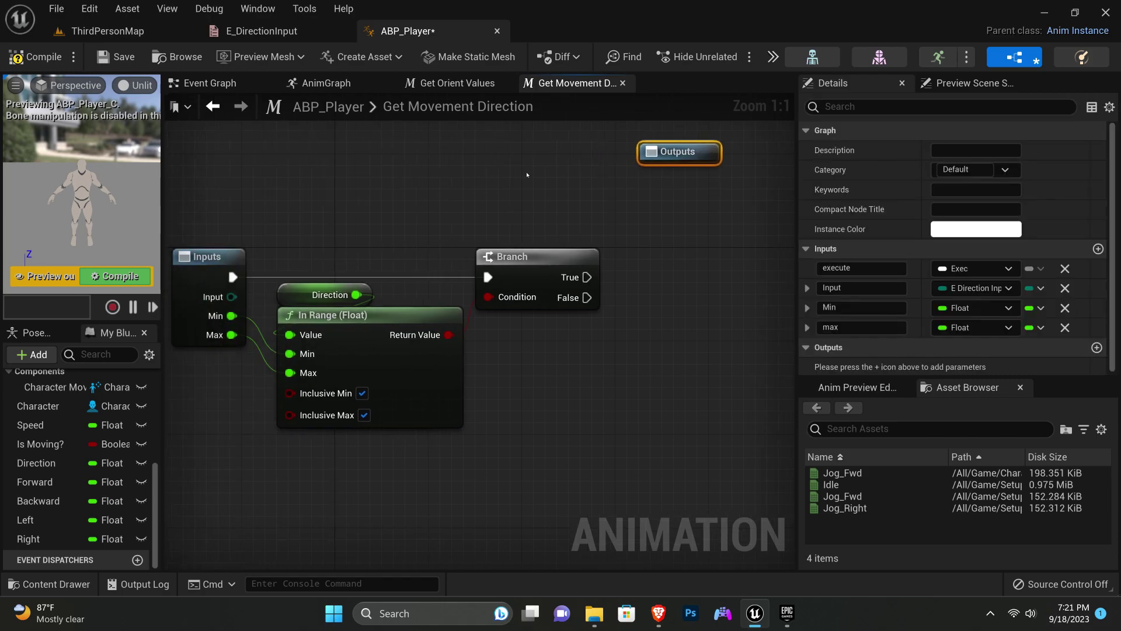
{"action": "left_click", "coordinate": [527, 174]}
- Promote the Input pin to a Movement Input variable and set it on the Branch's True path
{"action": "mouse_move", "coordinate": [231, 296]}
{"action": "left_mouse_down"}
{"action": "mouse_move", "coordinate": [525, 220]}
{"action": "mouse_move", "coordinate": [608, 240]}
{"action": "left_mouse_up"}
{"action": "left_click", "coordinate": [666, 300]}
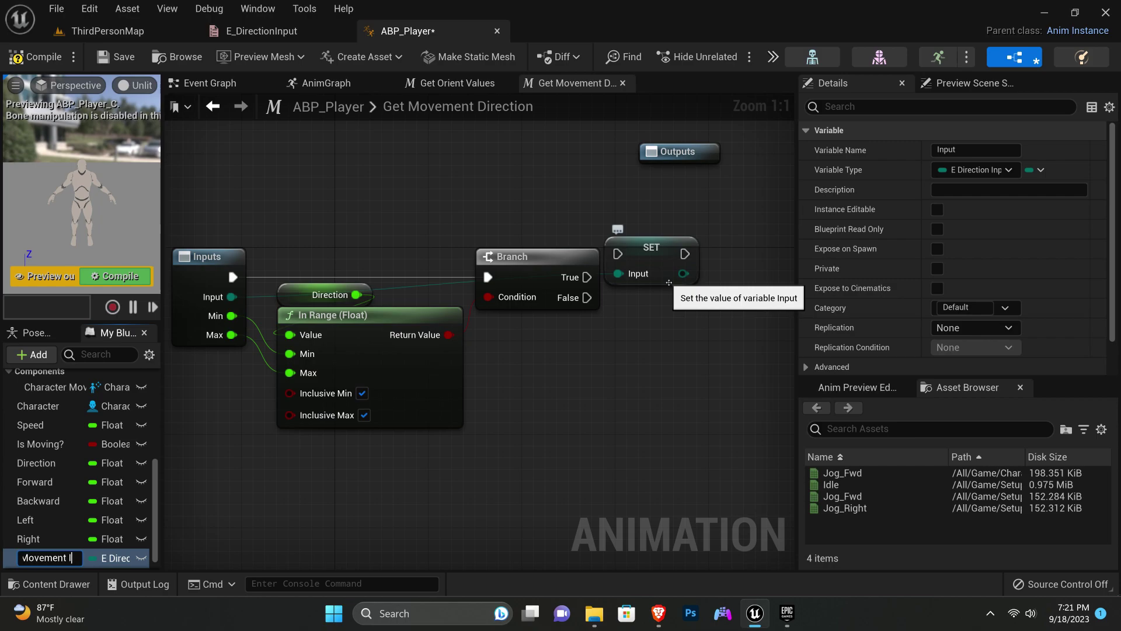
{"action": "type", "text": "ut"}
{"action": "key", "text": "Return"}
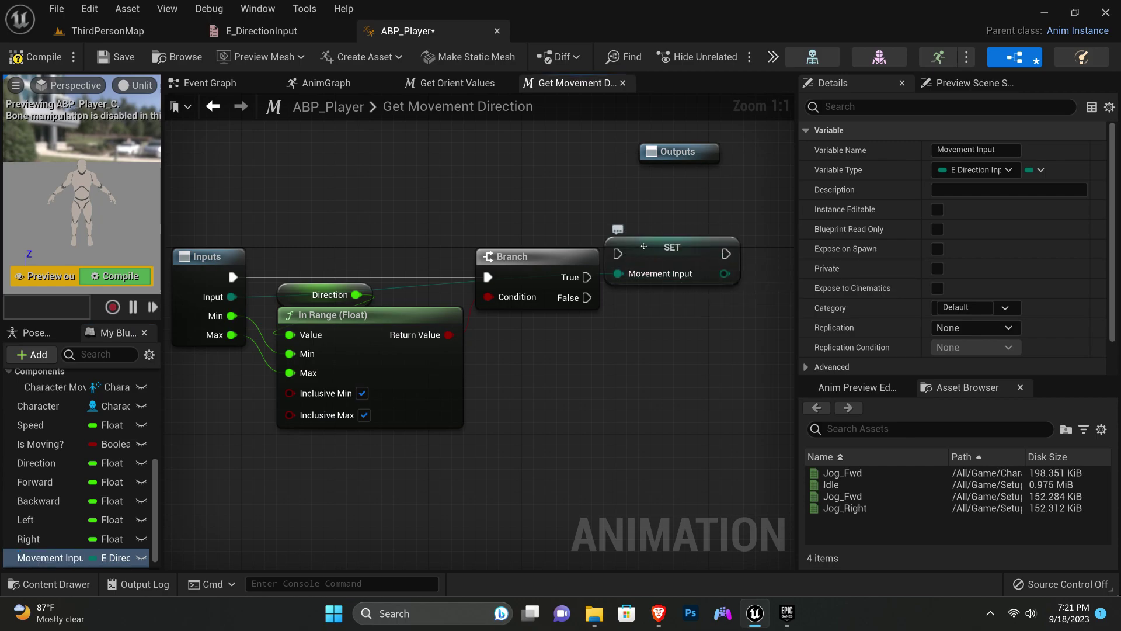
{"action": "left_click_drag", "start_coordinate": [643, 246], "coordinate": [655, 269]}
{"action": "left_click_drag", "start_coordinate": [585, 278], "coordinate": [630, 277]}
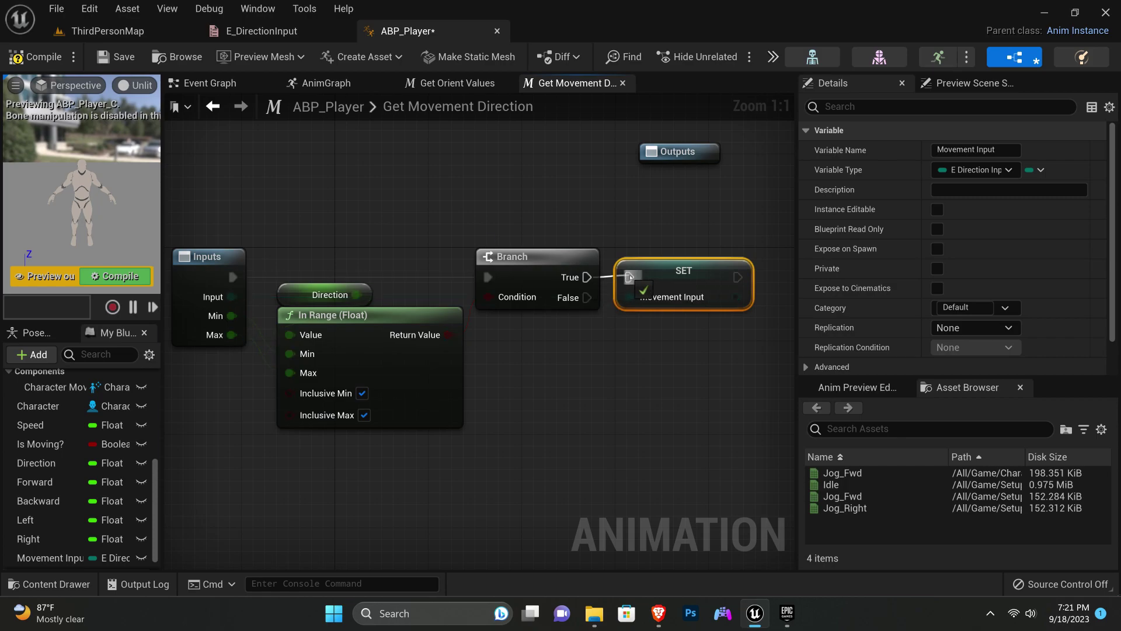
- Route the SET Movement Input and the Branch's False path into the Outputs node
{"action": "right_click_drag", "start_coordinate": [630, 277], "coordinate": [490, 274]}
{"action": "mouse_move", "coordinate": [541, 150]}
{"action": "left_mouse_down"}
{"action": "mouse_move", "coordinate": [660, 269]}
{"action": "mouse_move", "coordinate": [695, 269]}
{"action": "left_mouse_up"}
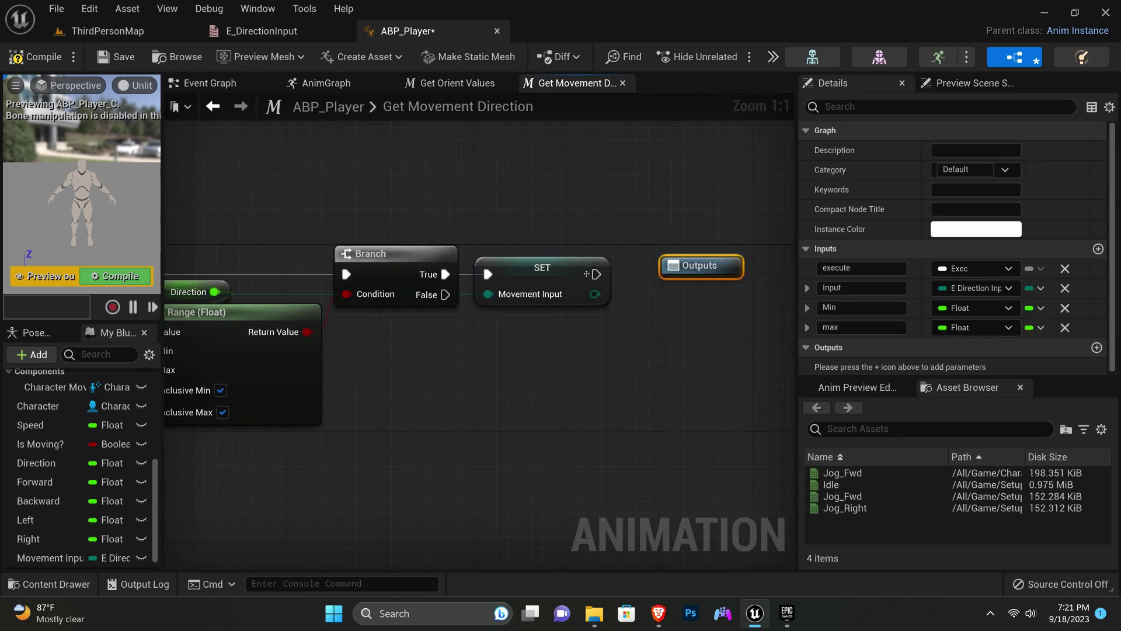
{"action": "right_click_drag", "start_coordinate": [440, 264], "coordinate": [356, 255]}
{"action": "left_click_drag", "start_coordinate": [512, 265], "coordinate": [614, 264]}
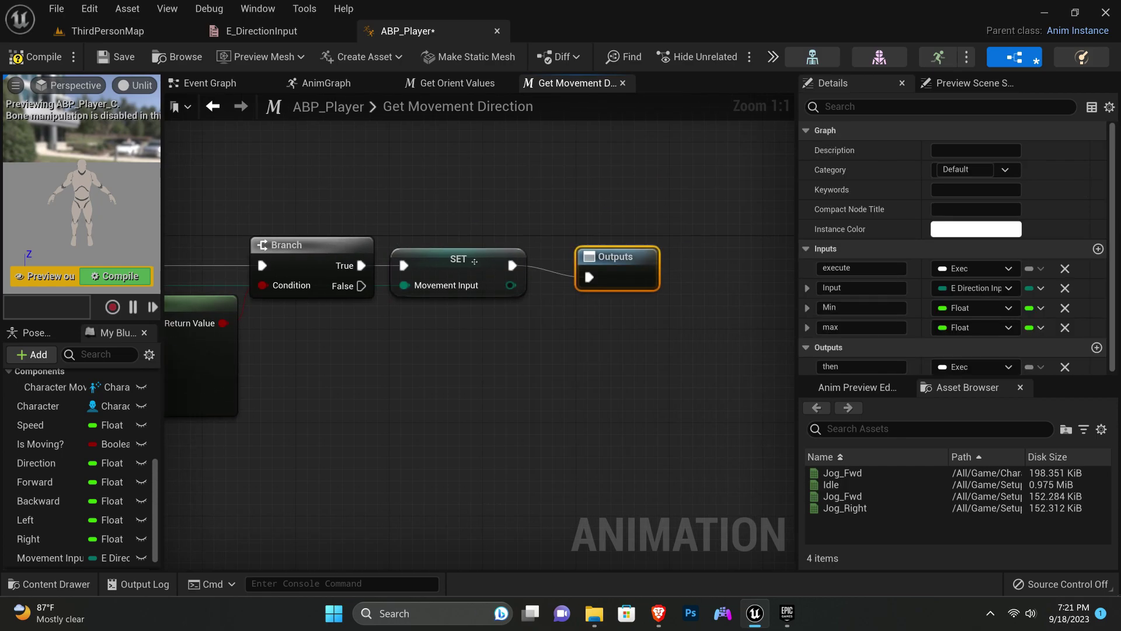
{"action": "left_click_drag", "start_coordinate": [399, 254], "coordinate": [422, 255]}
{"action": "left_click_drag", "start_coordinate": [584, 266], "coordinate": [596, 254]}
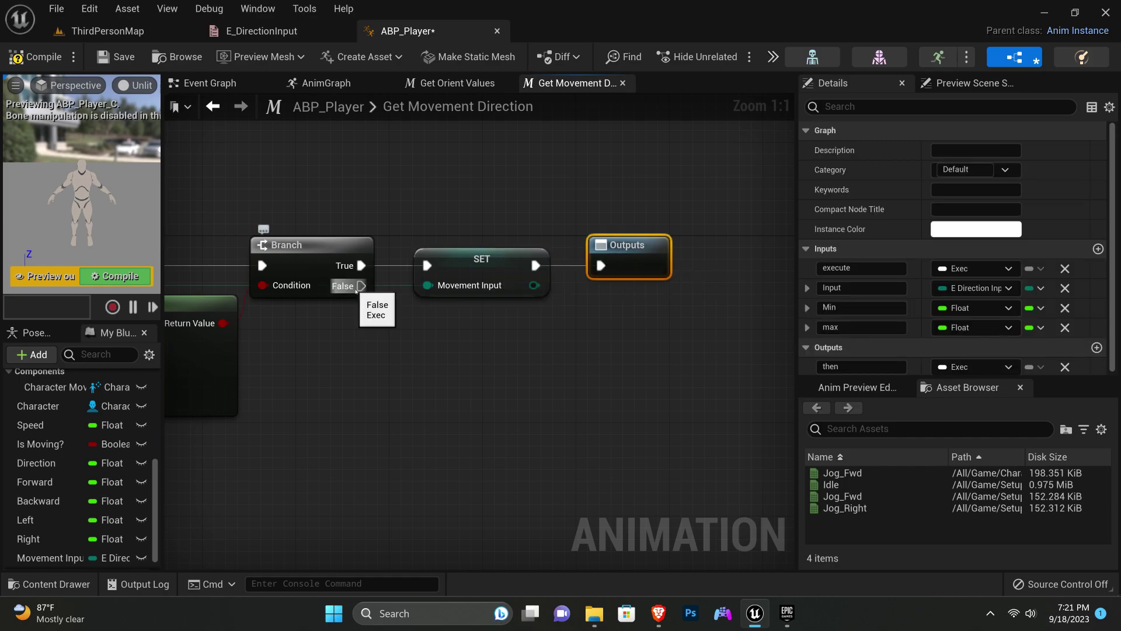
{"action": "left_click_drag", "start_coordinate": [362, 285], "coordinate": [626, 252]}
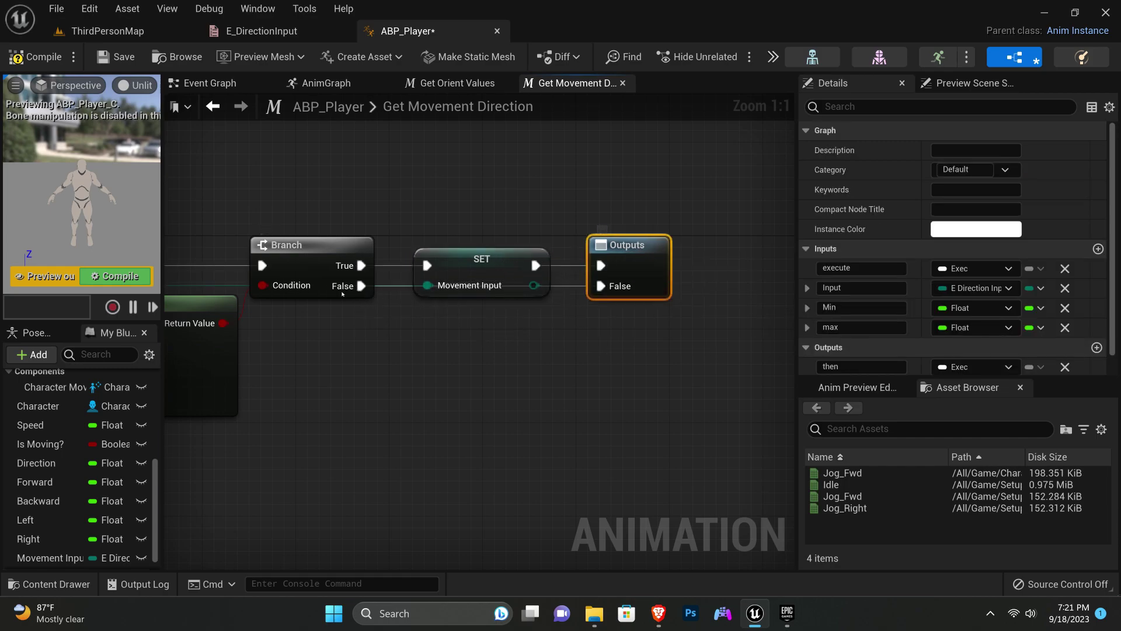
- Compile and save ABP_Player
{"action": "right_click_drag", "start_coordinate": [191, 255], "coordinate": [428, 254]}
{"action": "scroll", "coordinate": [429, 254], "scroll_direction": "down", "scroll_amount": 2}
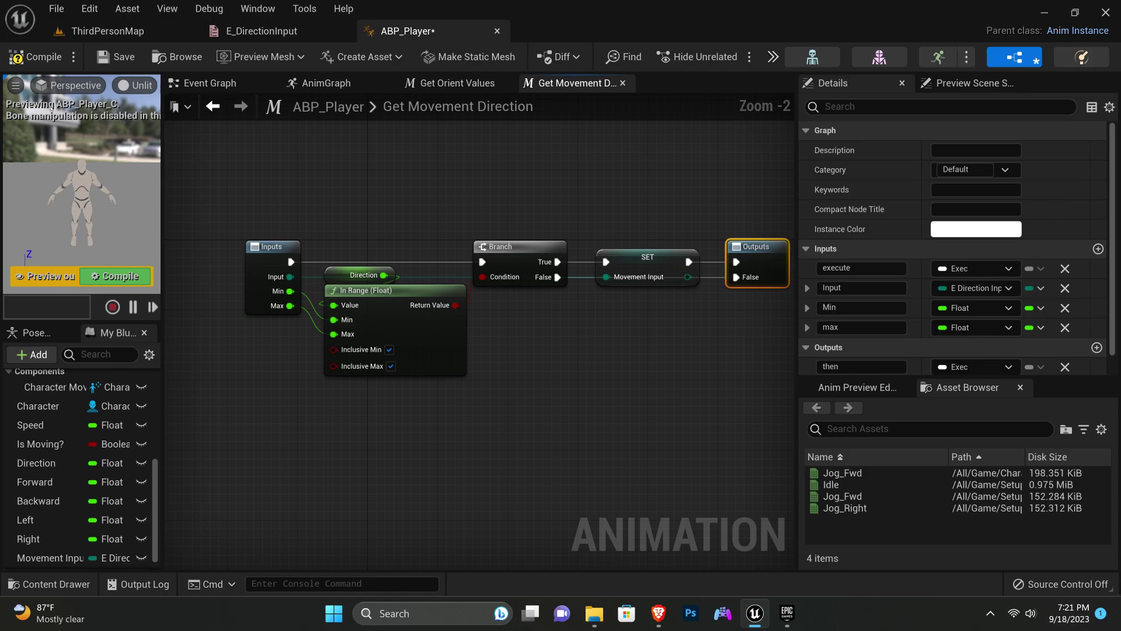
{"action": "left_click", "coordinate": [42, 61]}
{"action": "left_click", "coordinate": [117, 56]}
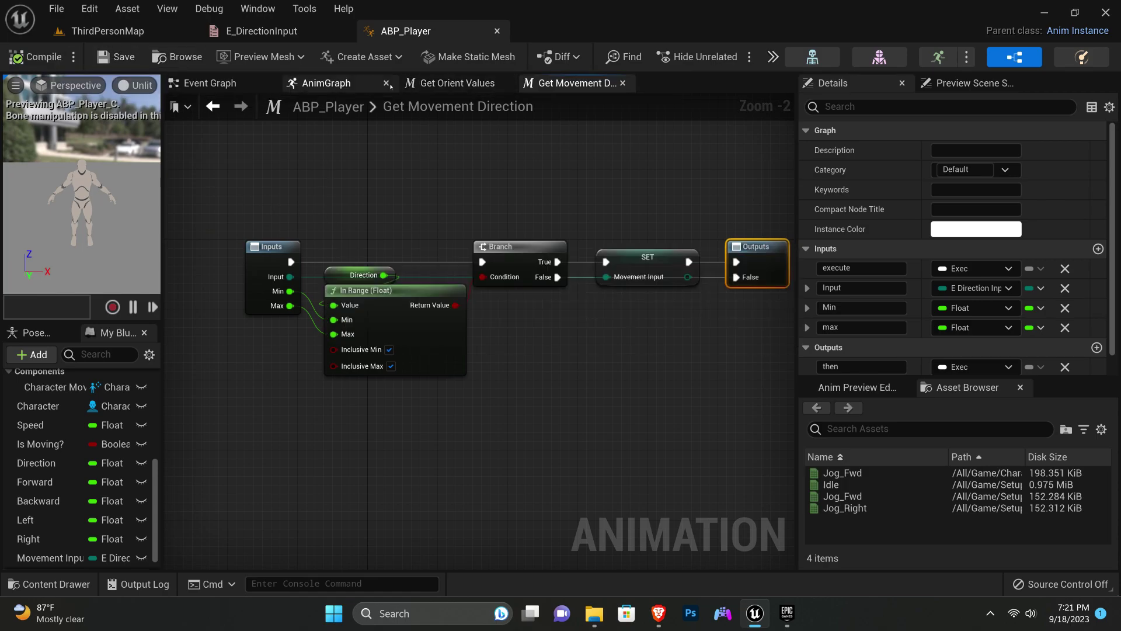
- In the Event Graph, insert a Sequence after Is Valid with Then 0 driving SET Speed
{"action": "left_click", "coordinate": [239, 87]}
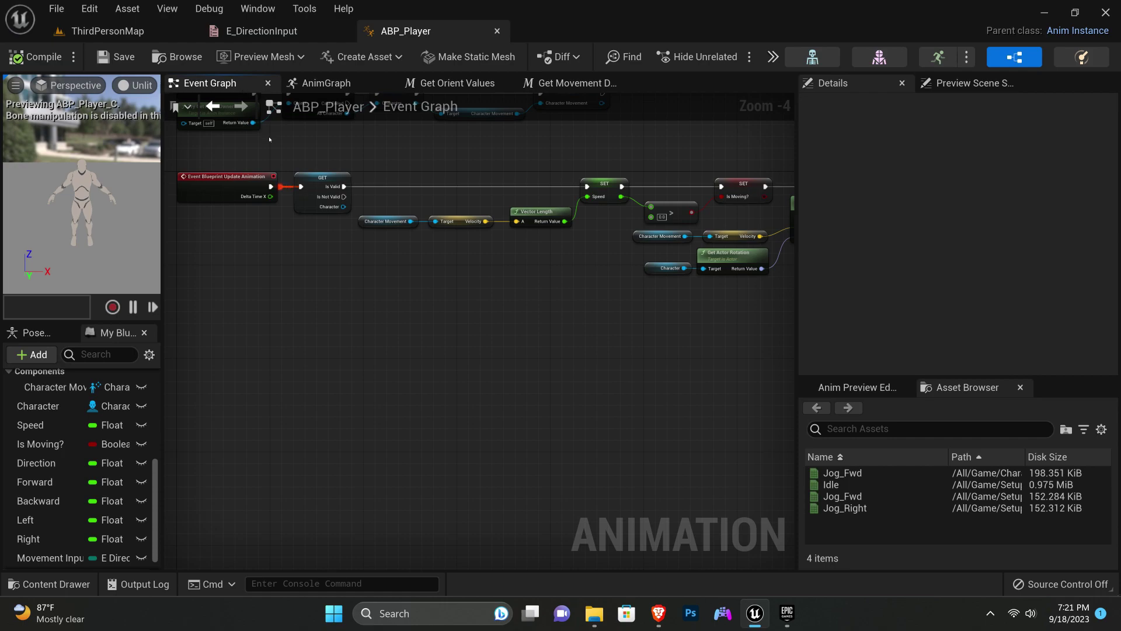
{"action": "right_click_drag", "start_coordinate": [342, 185], "coordinate": [373, 211]}
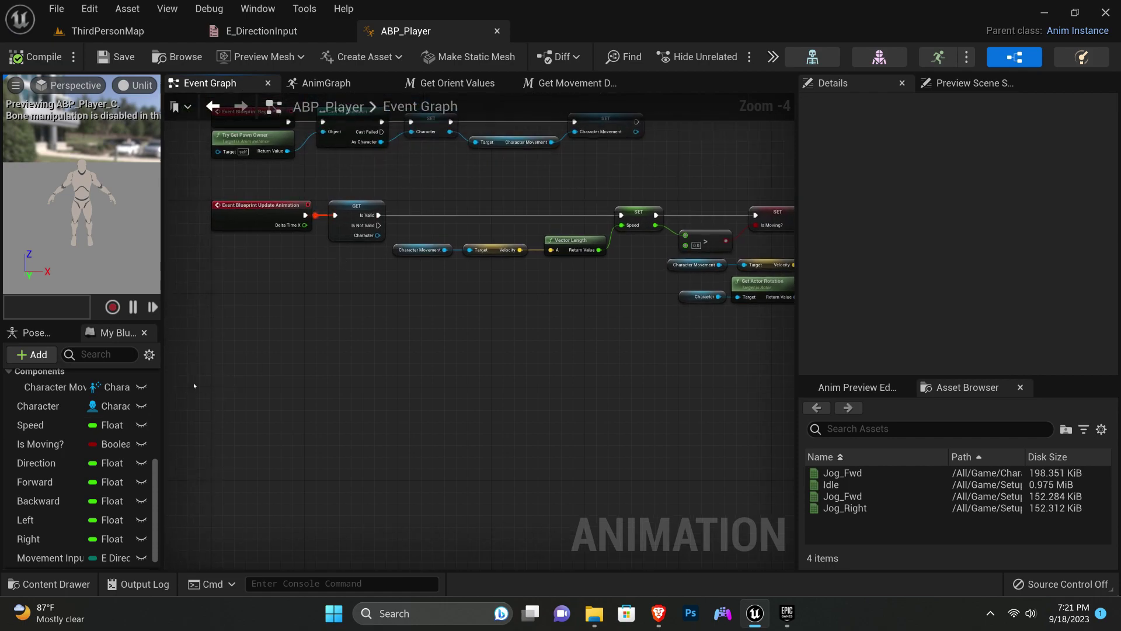
{"action": "scroll", "coordinate": [350, 280], "scroll_direction": "up", "scroll_amount": 1}
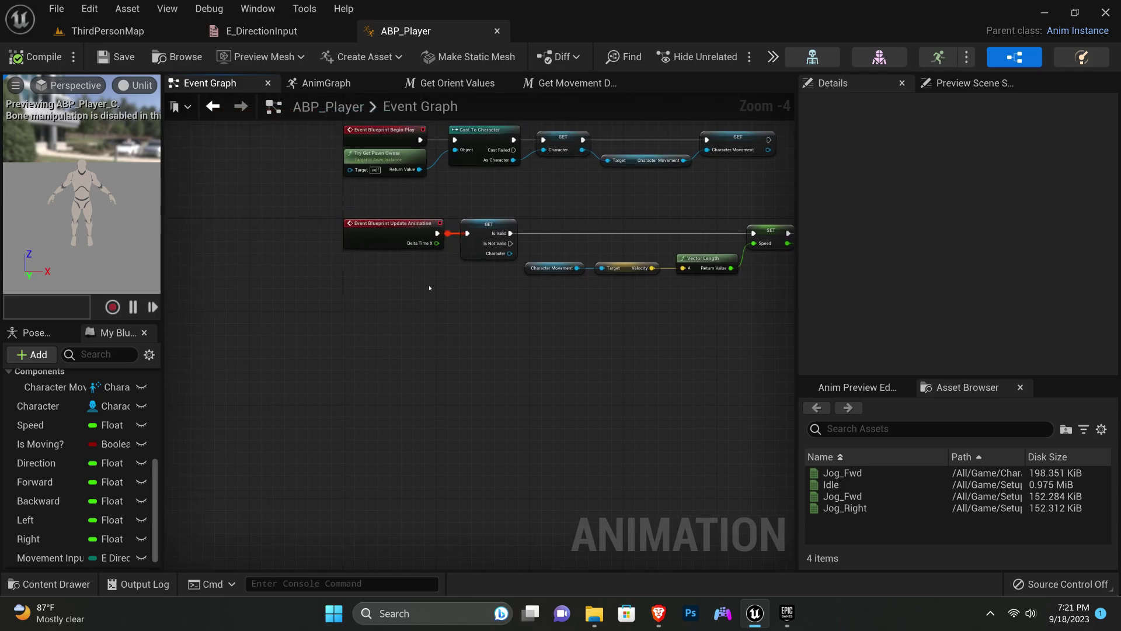
{"action": "scroll", "coordinate": [344, 263], "scroll_direction": "up", "scroll_amount": 2}
{"action": "left_click", "coordinate": [333, 221]}
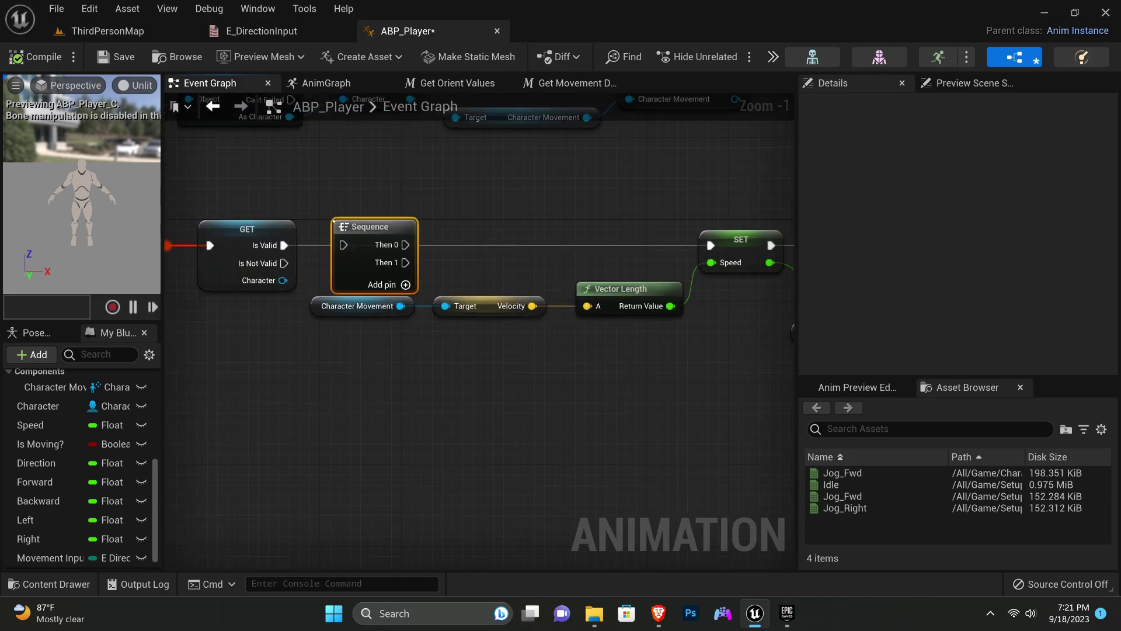
{"action": "left_click_drag", "start_coordinate": [284, 245], "coordinate": [405, 244], "text": "ctrl"}
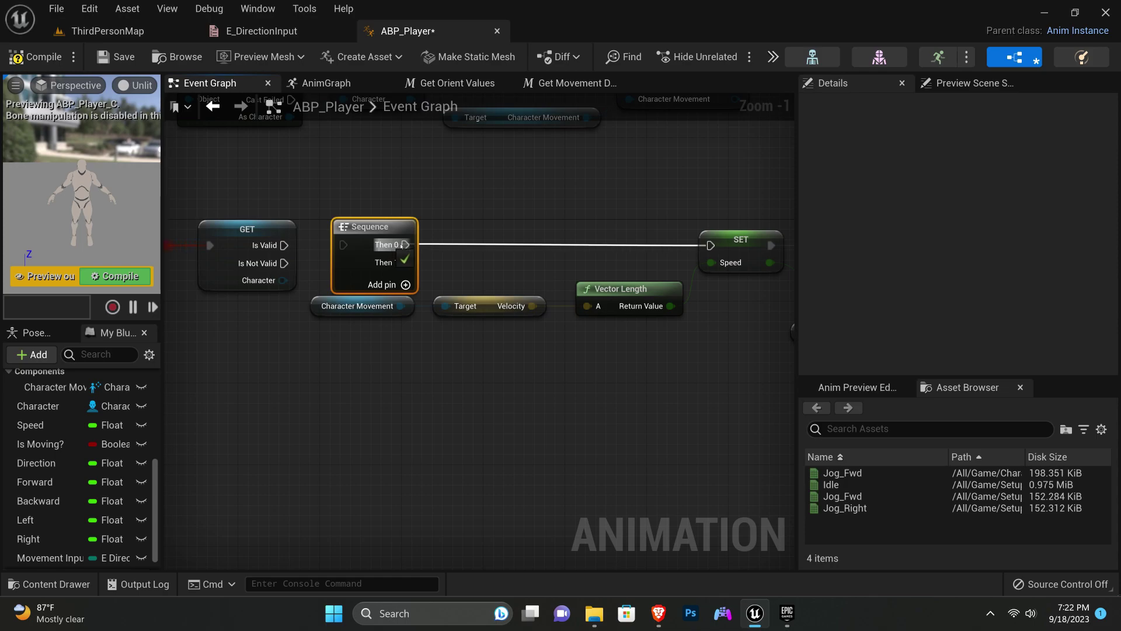
{"action": "left_click_drag", "start_coordinate": [284, 245], "coordinate": [343, 244]}
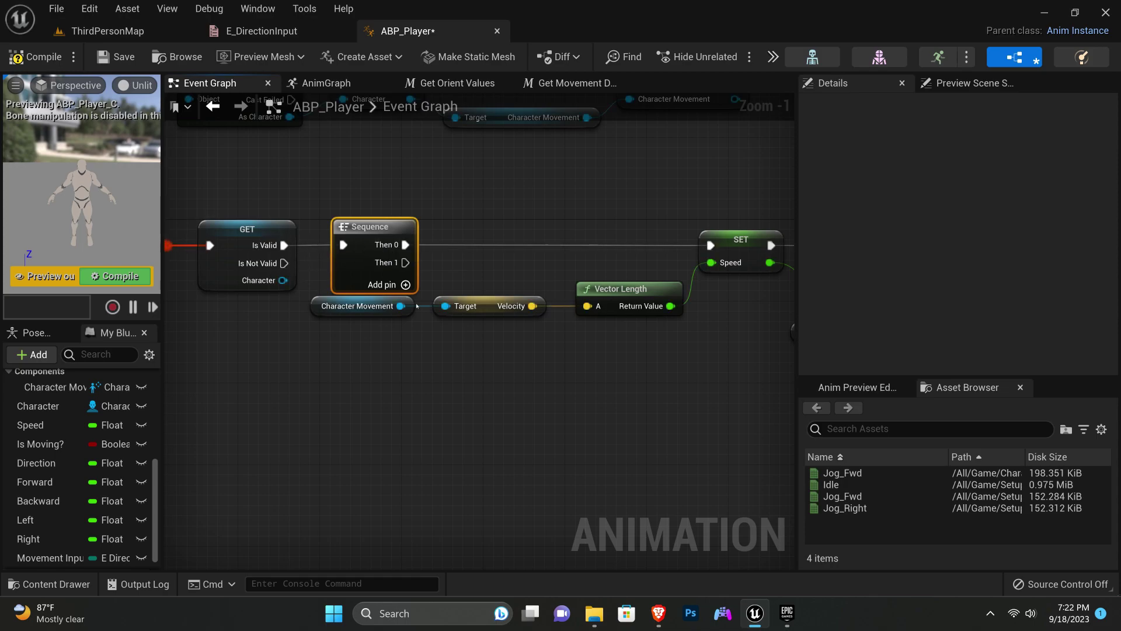
{"action": "right_click_drag", "start_coordinate": [427, 409], "coordinate": [345, 365]}
- Place a second Sequence below and add a Then 2 pin to the upper Sequence
{"action": "left_click", "coordinate": [344, 365]}
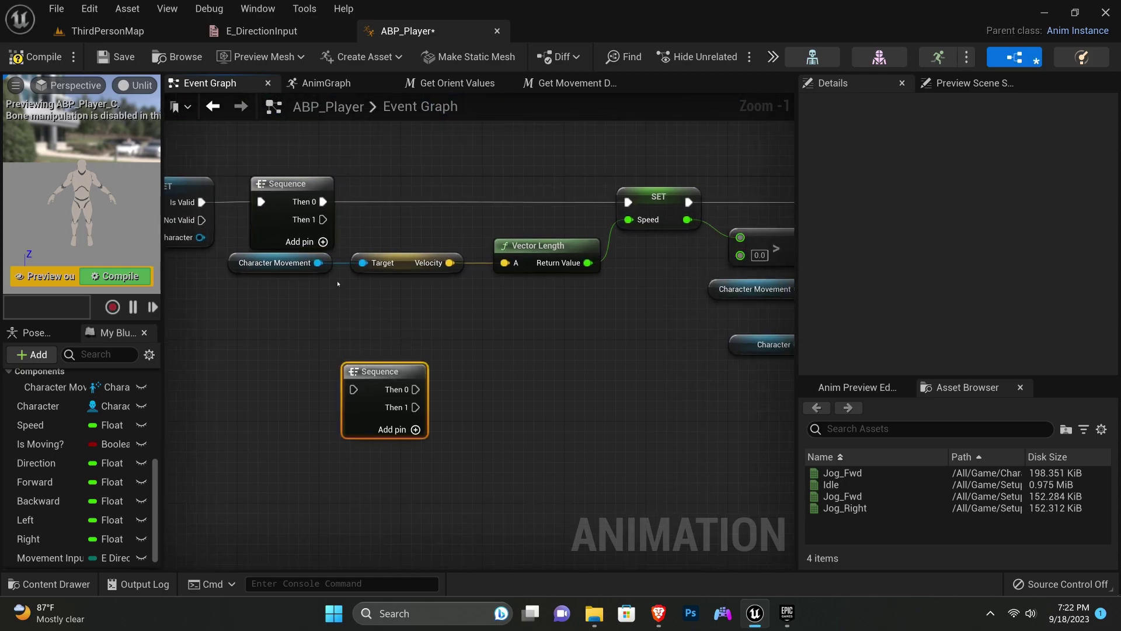
{"action": "right_click_drag", "start_coordinate": [334, 300], "coordinate": [356, 247]}
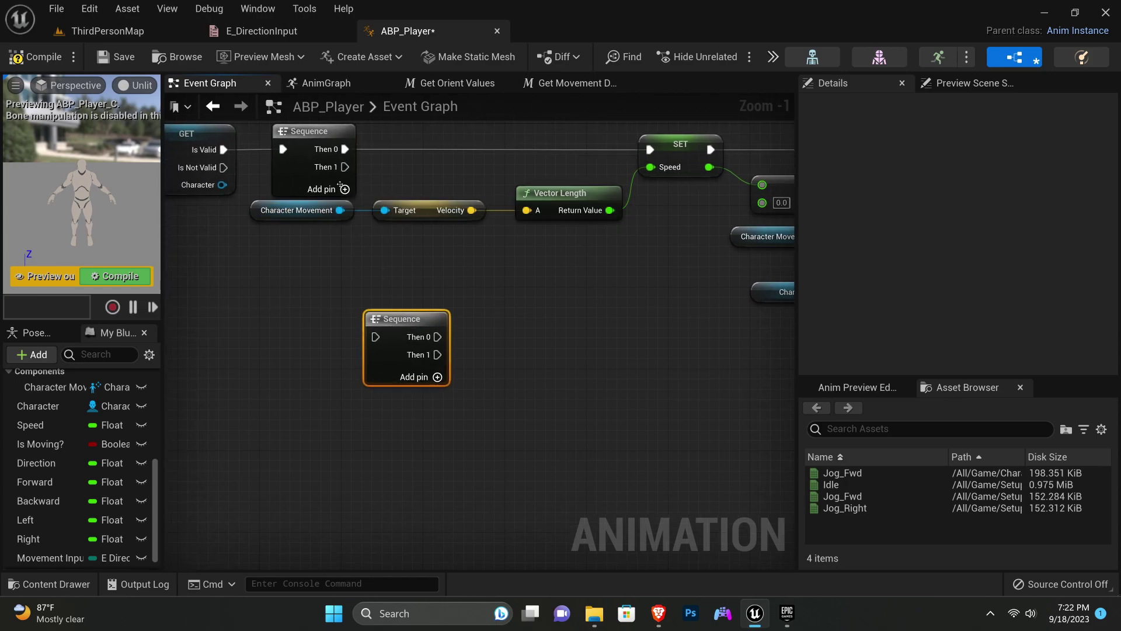
{"action": "left_click", "coordinate": [344, 190]}
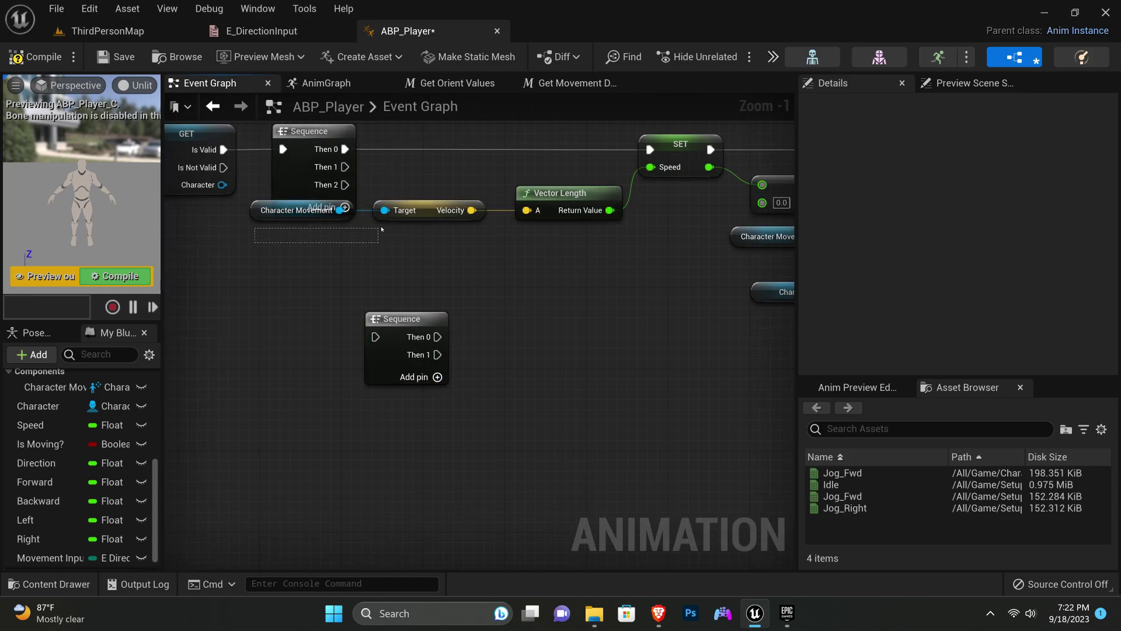
{"action": "left_click_drag", "start_coordinate": [368, 233], "coordinate": [257, 213]}
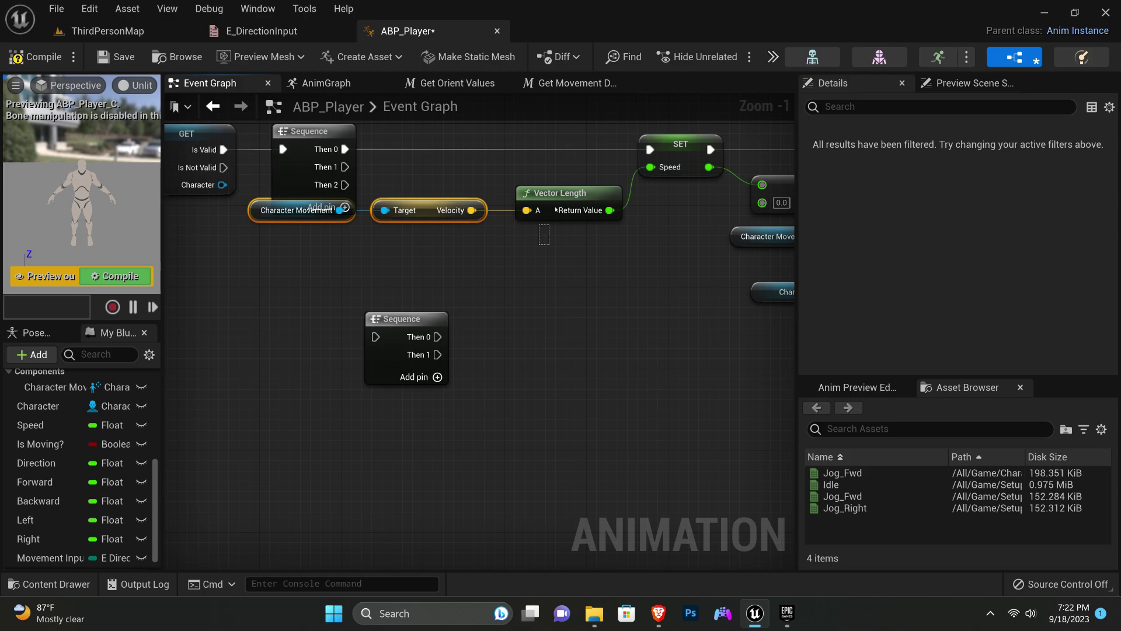
{"action": "mouse_move", "coordinate": [544, 235]}
{"action": "left_mouse_down", "text": "shift"}
{"action": "mouse_move", "coordinate": [555, 210]}
{"action": "mouse_move", "coordinate": [531, 236]}
{"action": "left_mouse_up", "text": "shift"}
{"action": "key", "text": "Down"}
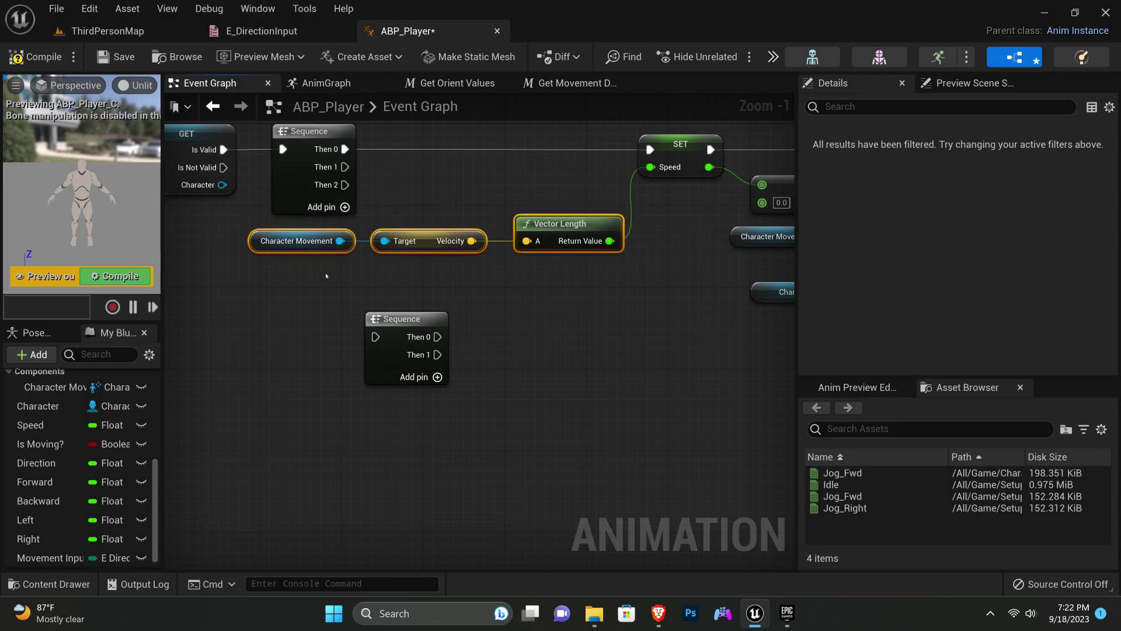
{"action": "left_click", "coordinate": [325, 275]}
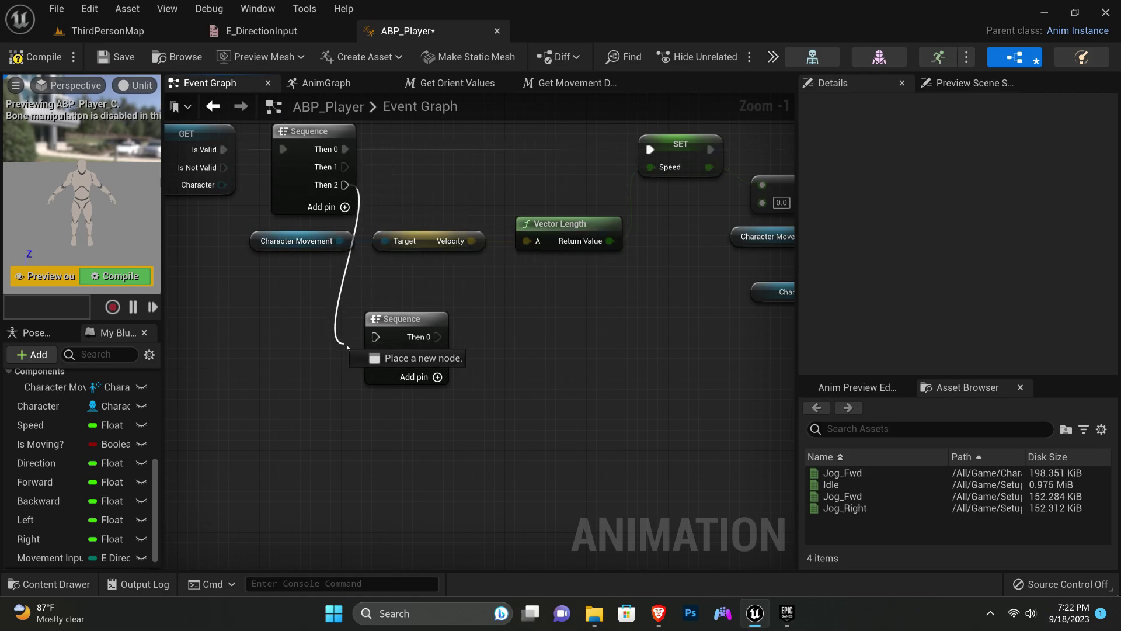
- Wire the upper Sequence's Then 2 into the lower Sequence's input
{"action": "left_click_drag", "start_coordinate": [345, 184], "coordinate": [403, 478]}
{"action": "key", "text": "Down"}
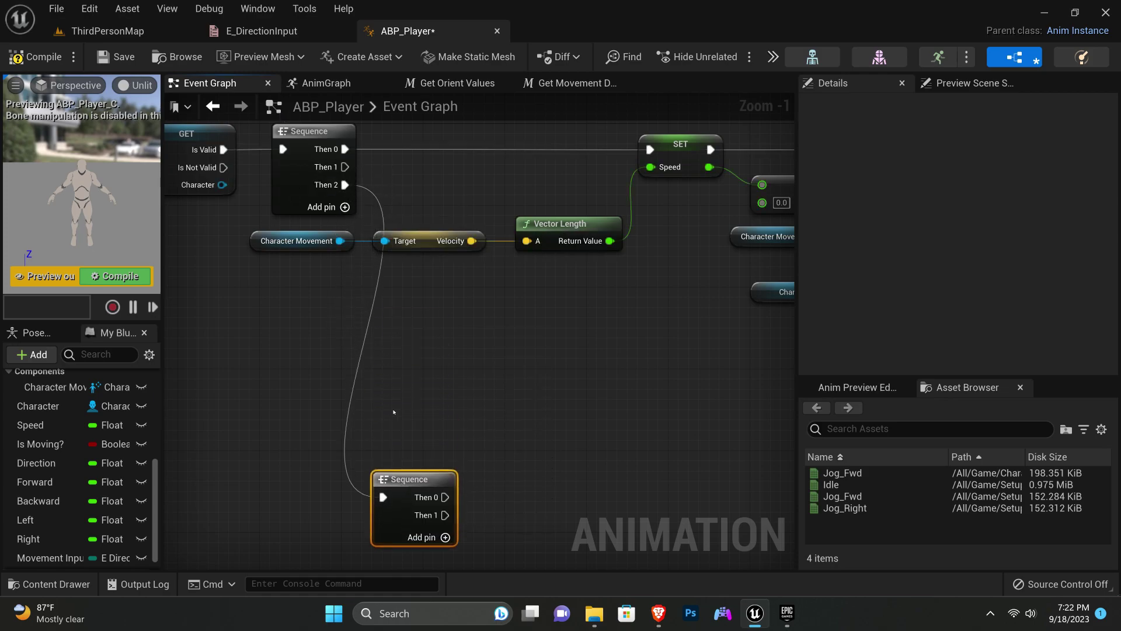
{"action": "scroll", "coordinate": [48, 433], "scroll_direction": "up", "scroll_amount": 2}
{"action": "scroll", "coordinate": [48, 432], "scroll_direction": "up", "scroll_amount": 3}
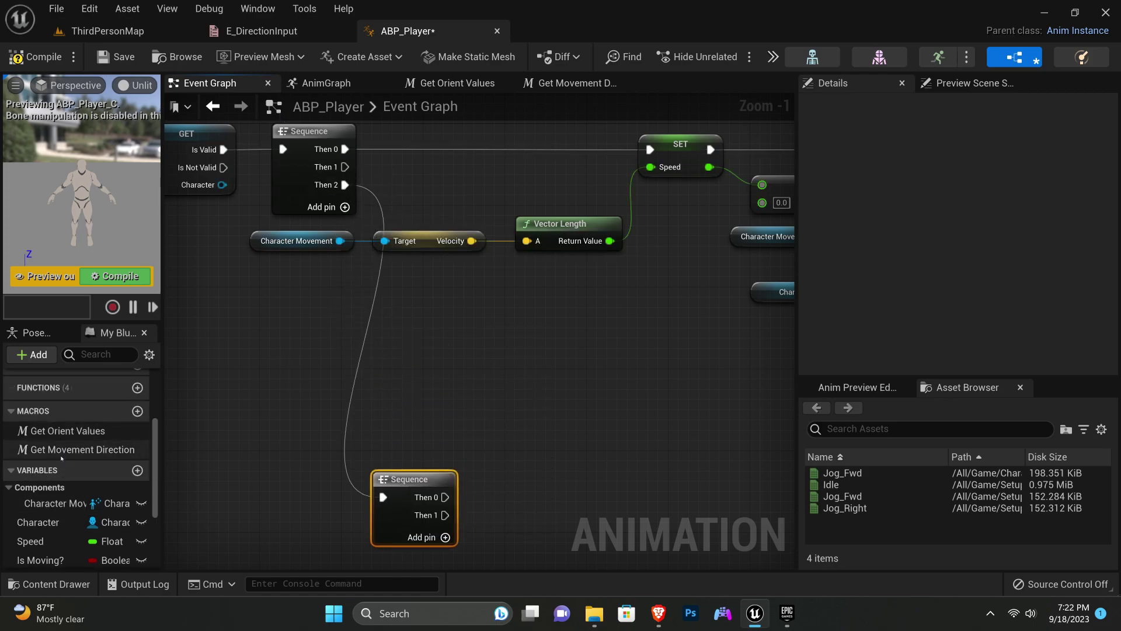
- Place a Get Orient Values macro node and give the lower Sequence Then 2 and Then 3 pins
{"action": "left_click", "coordinate": [61, 453]}
{"action": "left_click", "coordinate": [76, 431]}
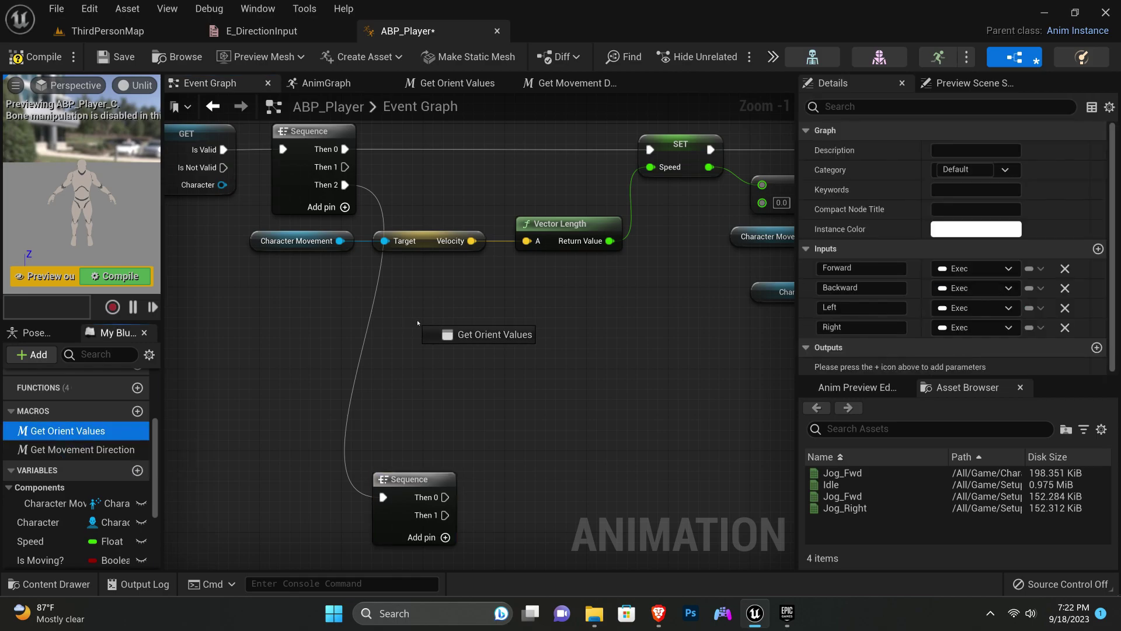
{"action": "left_click_drag", "start_coordinate": [526, 326], "coordinate": [416, 322]}
{"action": "right_click_drag", "start_coordinate": [489, 343], "coordinate": [435, 287]}
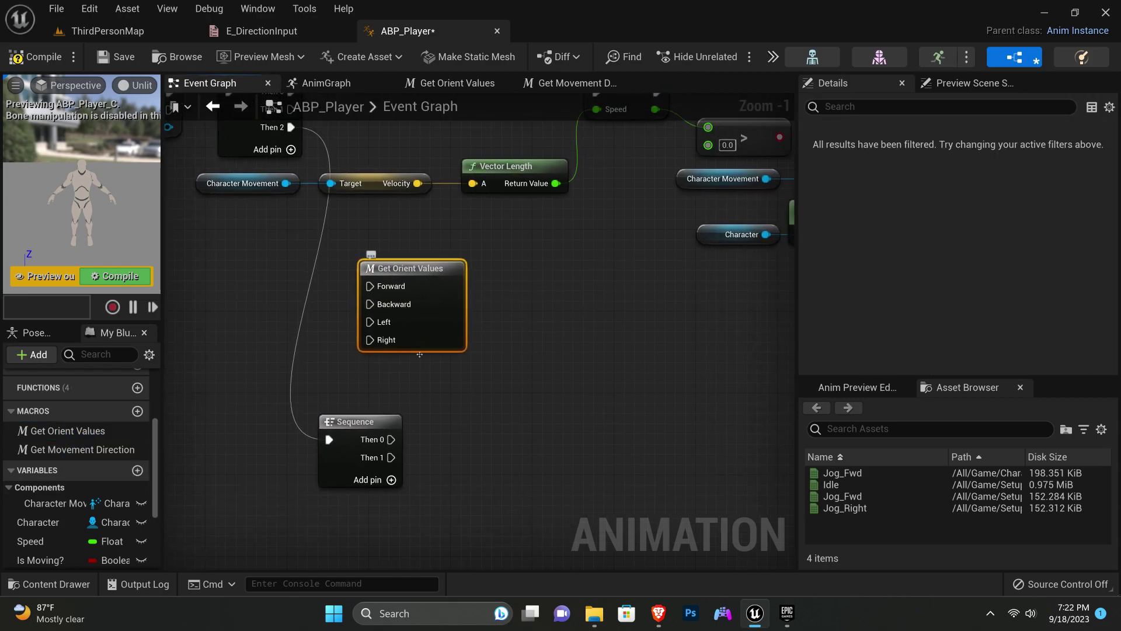
{"action": "left_click", "coordinate": [391, 480]}
{"action": "left_click", "coordinate": [391, 498]}
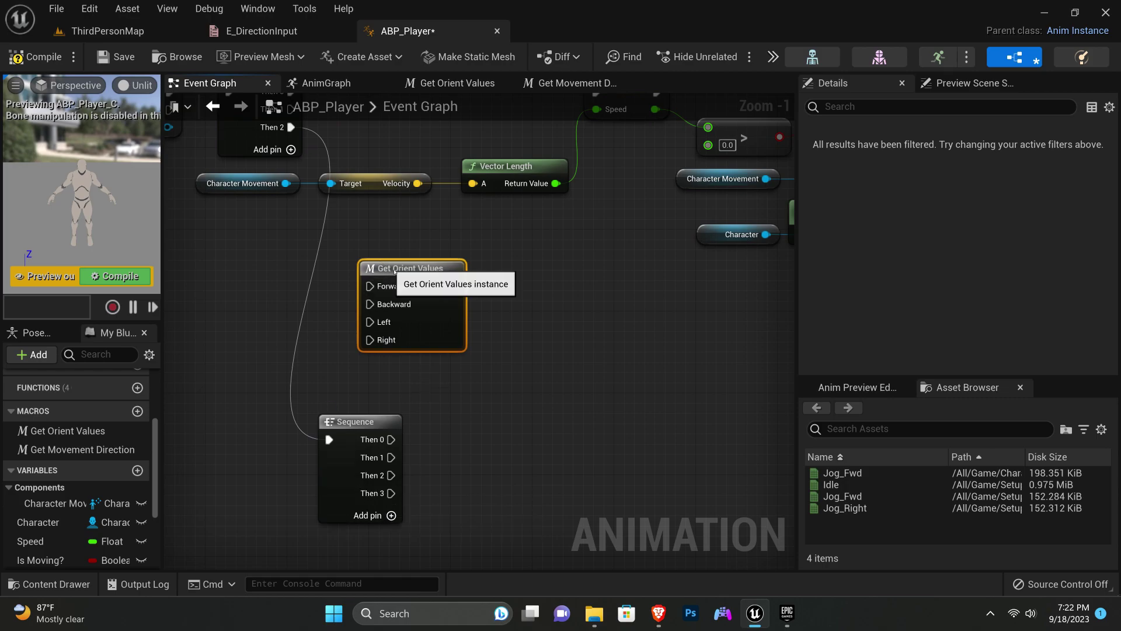
{"action": "left_click_drag", "start_coordinate": [416, 322], "coordinate": [477, 461]}
{"action": "scroll", "coordinate": [478, 461], "scroll_direction": "up", "scroll_amount": 1}
- Wire Sequence Then 0–3 into Get Orient Values' Forward, Backward, Left and Right inputs
{"action": "right_click_drag", "start_coordinate": [386, 330], "coordinate": [386, 317]}
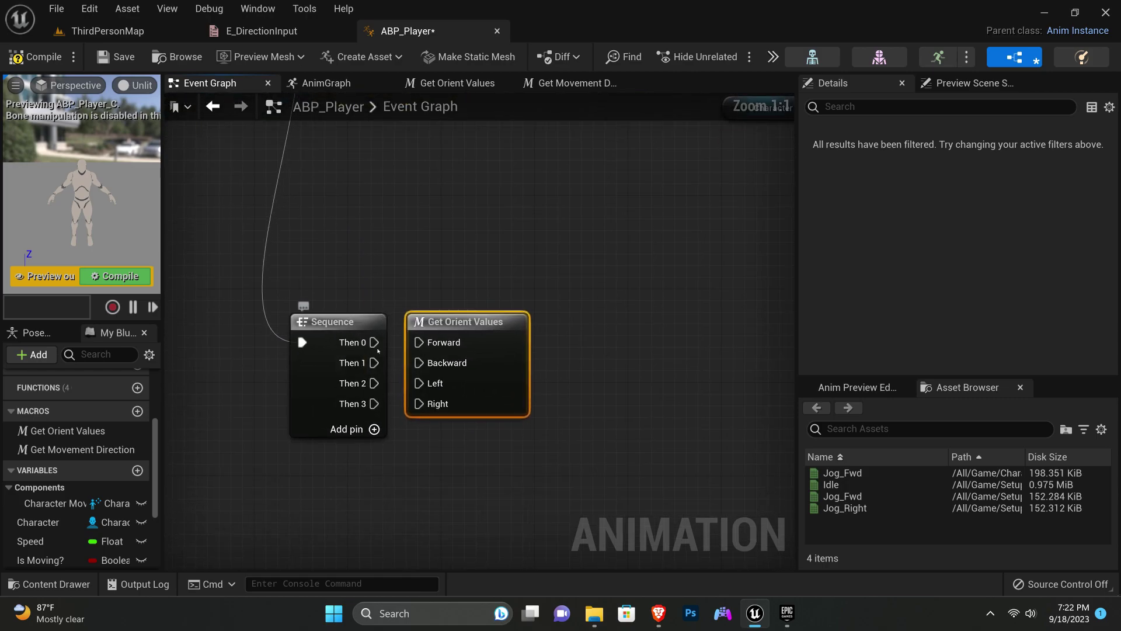
{"action": "mouse_move", "coordinate": [374, 342]}
{"action": "left_mouse_down"}
{"action": "mouse_move", "coordinate": [419, 342]}
{"action": "mouse_move", "coordinate": [374, 363]}
{"action": "left_mouse_up"}
{"action": "left_click_drag", "start_coordinate": [308, 331], "coordinate": [297, 331]}
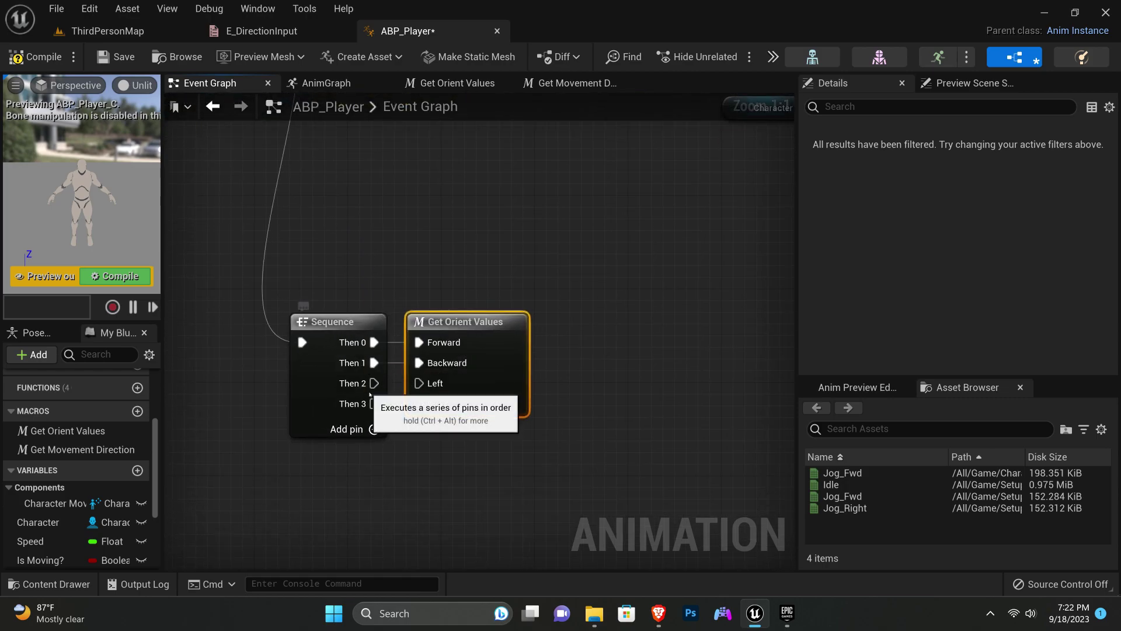
{"action": "left_click", "coordinate": [362, 430]}
{"action": "left_click", "coordinate": [362, 429]}
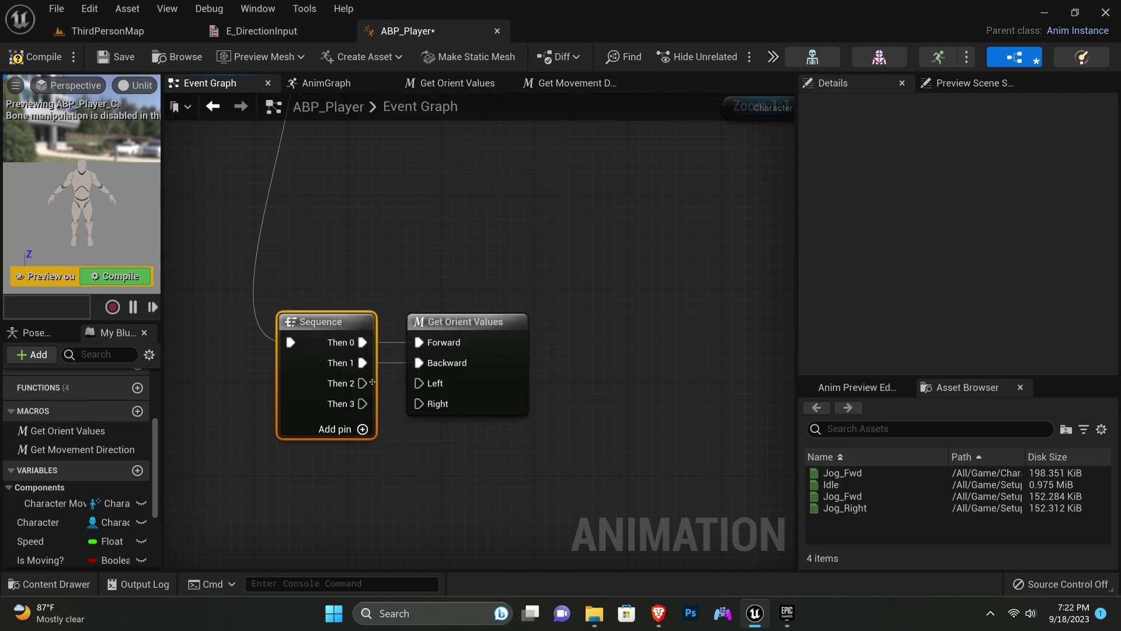
{"action": "mouse_move", "coordinate": [363, 383]}
{"action": "left_mouse_down"}
{"action": "mouse_move", "coordinate": [418, 383]}
{"action": "mouse_move", "coordinate": [396, 405]}
{"action": "mouse_move", "coordinate": [418, 403]}
{"action": "left_mouse_up"}
{"action": "scroll", "coordinate": [387, 260], "scroll_direction": "down", "scroll_amount": 3}
{"action": "scroll", "coordinate": [387, 260], "scroll_direction": "down", "scroll_amount": 1}
{"action": "scroll", "coordinate": [380, 233], "scroll_direction": "up", "scroll_amount": 1}
{"action": "mouse_move", "coordinate": [380, 233]}
{"action": "right_mouse_down"}
{"action": "mouse_move", "coordinate": [399, 347]}
{"action": "mouse_move", "coordinate": [392, 276]}
{"action": "mouse_move", "coordinate": [392, 339]}
{"action": "right_mouse_up"}
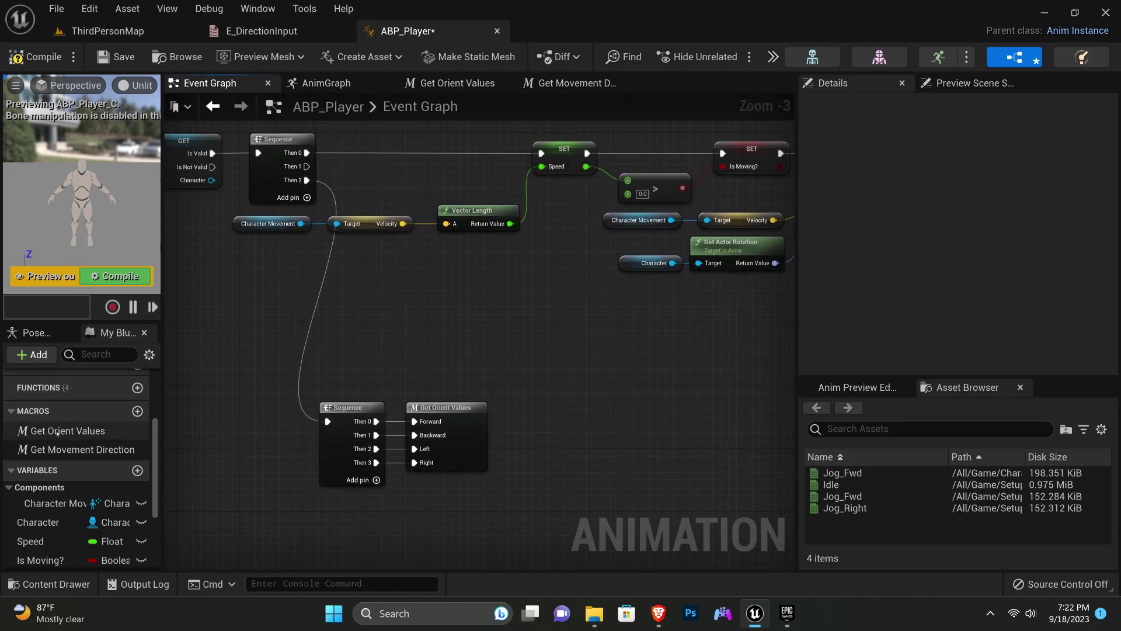
- Add a Get Movement Direction node fed by Sequence Then 1, and paste copies of it
{"action": "left_click_drag", "start_coordinate": [82, 449], "coordinate": [388, 308]}
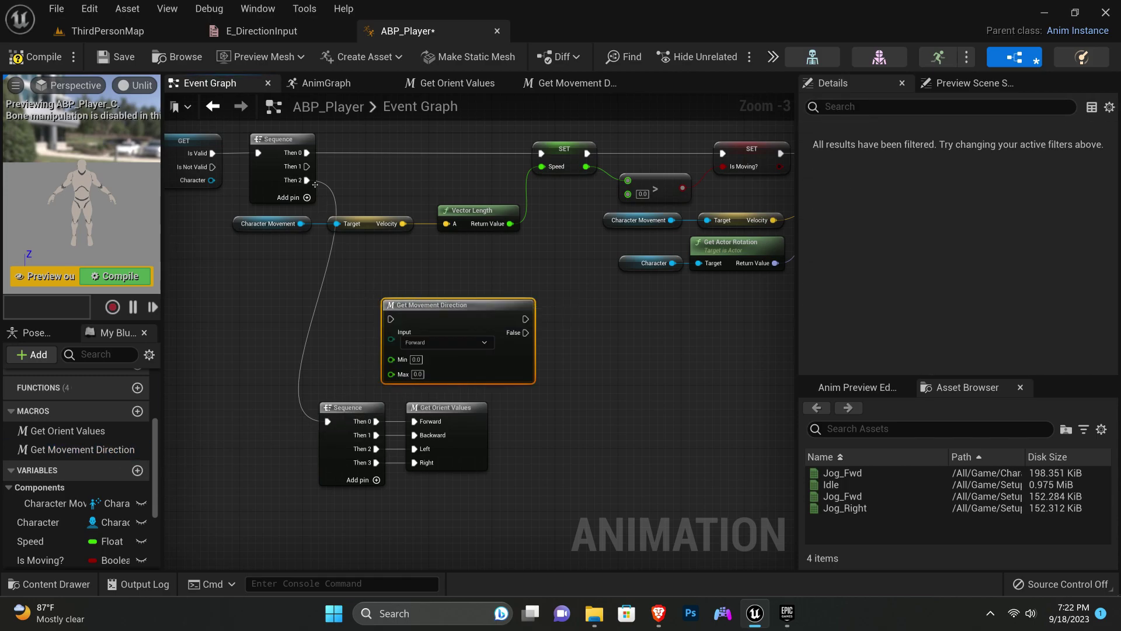
{"action": "mouse_move", "coordinate": [305, 168]}
{"action": "left_mouse_down"}
{"action": "mouse_move", "coordinate": [391, 319]}
{"action": "mouse_move", "coordinate": [380, 311]}
{"action": "left_mouse_up"}
{"action": "scroll", "coordinate": [384, 292], "scroll_direction": "up", "scroll_amount": 3}
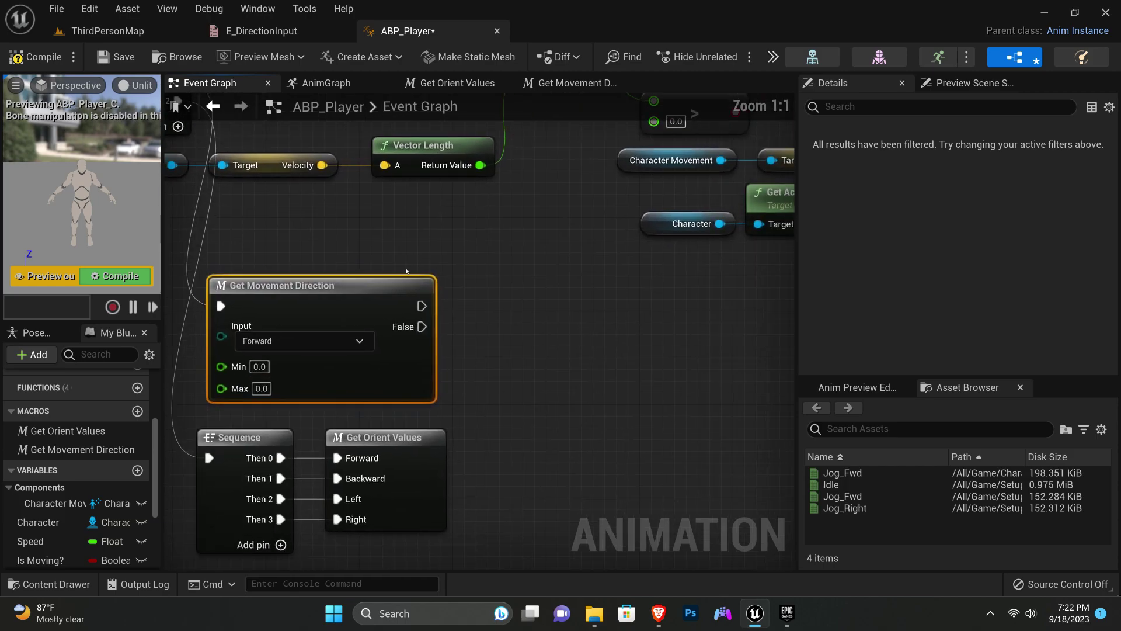
{"action": "key", "text": "ctrl+c"}
{"action": "key", "text": "ctrl+v"}
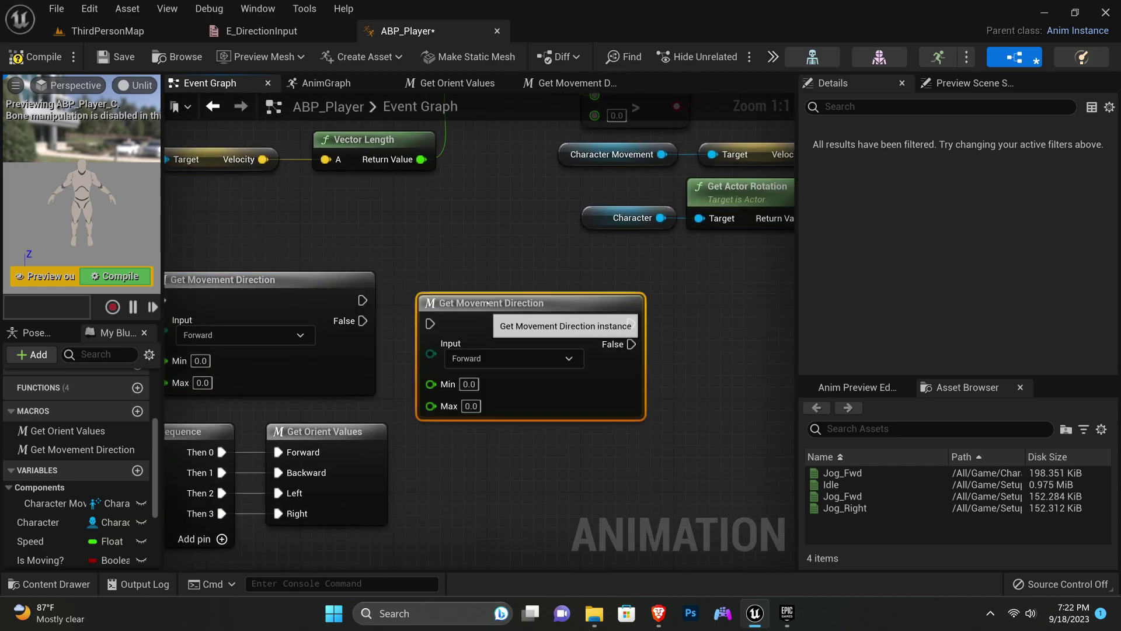
{"action": "key", "text": "ctrl+v"}
- Chain the copies through their False outputs and delete the extra Get Movement Direction node
{"action": "right_click_drag", "start_coordinate": [478, 324], "coordinate": [186, 334]}
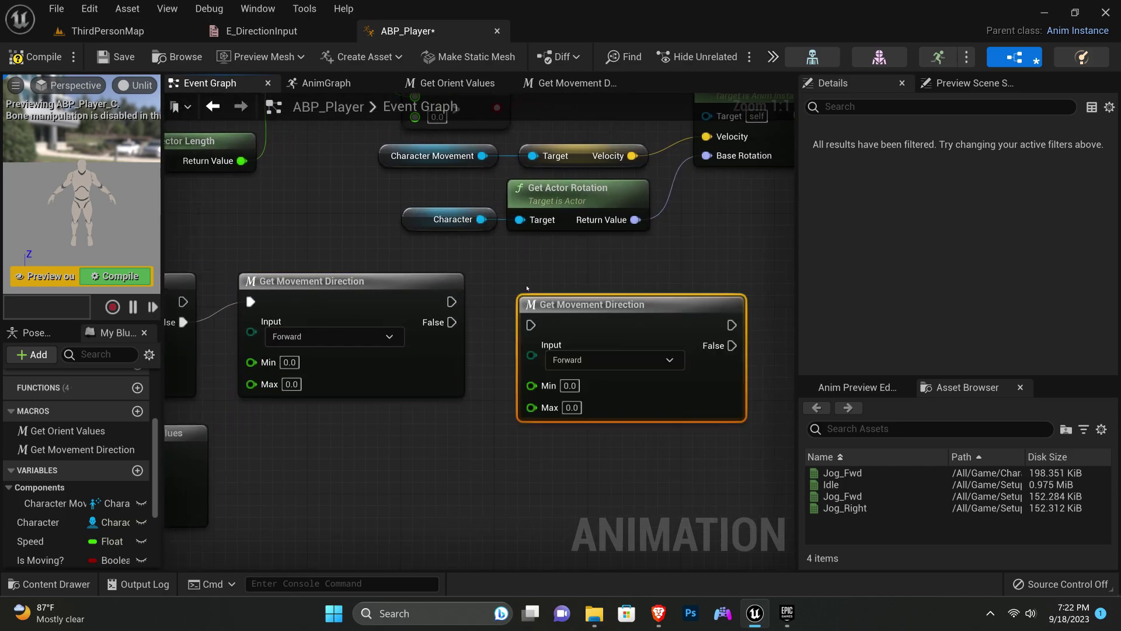
{"action": "left_click_drag", "start_coordinate": [478, 325], "coordinate": [467, 290]}
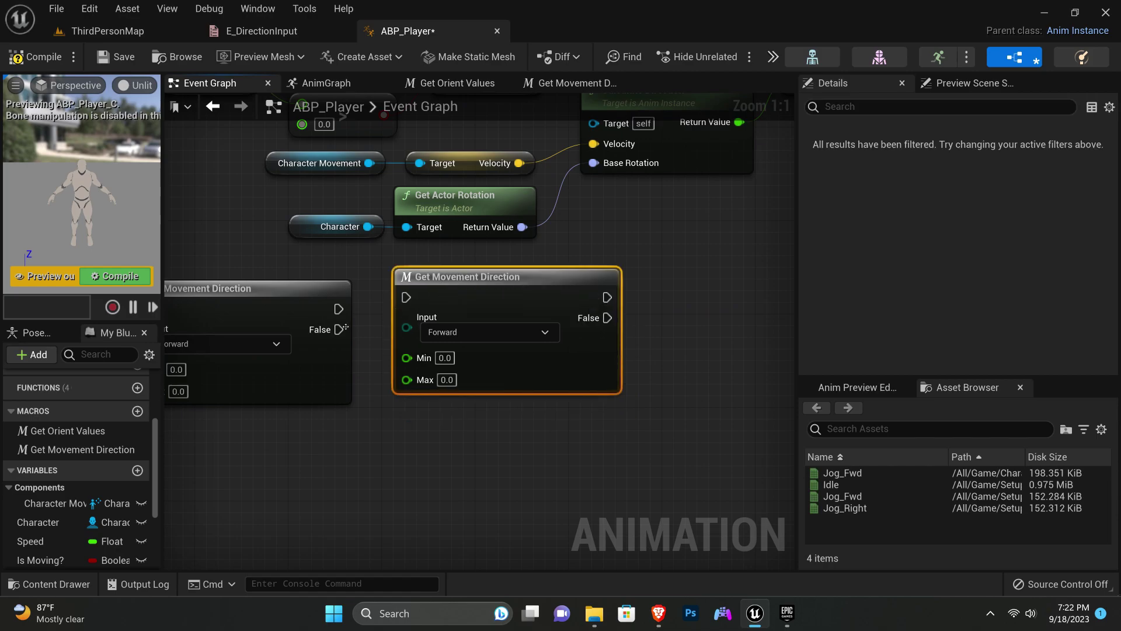
{"action": "left_click_drag", "start_coordinate": [339, 330], "coordinate": [416, 295]}
{"action": "right_click_drag", "start_coordinate": [684, 286], "coordinate": [495, 301]}
{"action": "key", "text": "ctrl+v"}
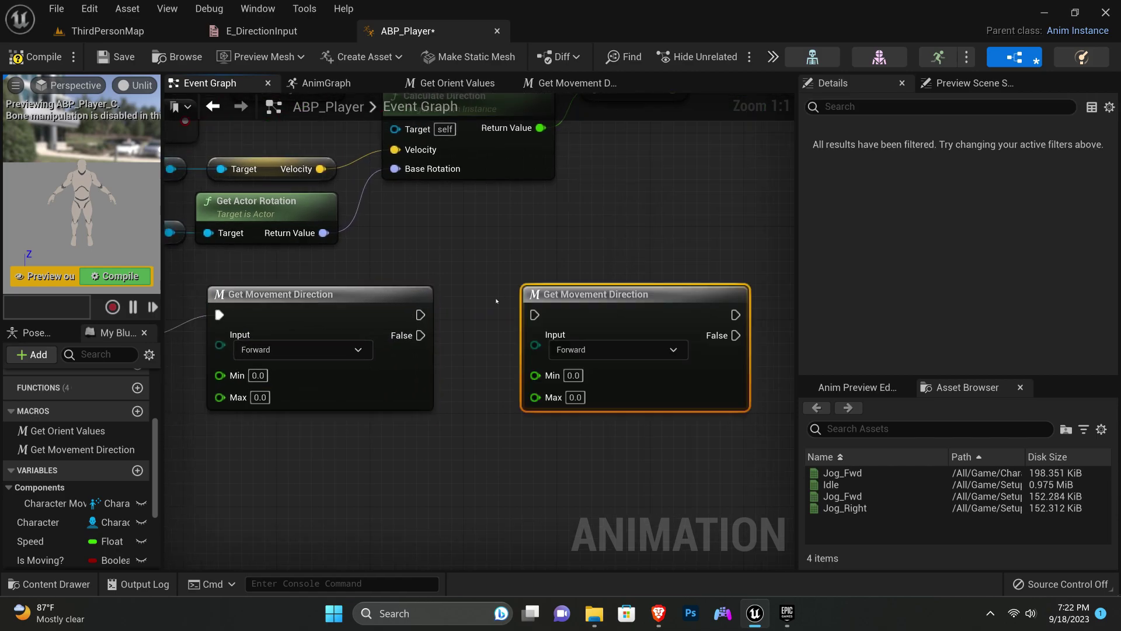
{"action": "left_click_drag", "start_coordinate": [419, 336], "coordinate": [535, 315]}
{"action": "left_click_drag", "start_coordinate": [621, 293], "coordinate": [576, 292]}
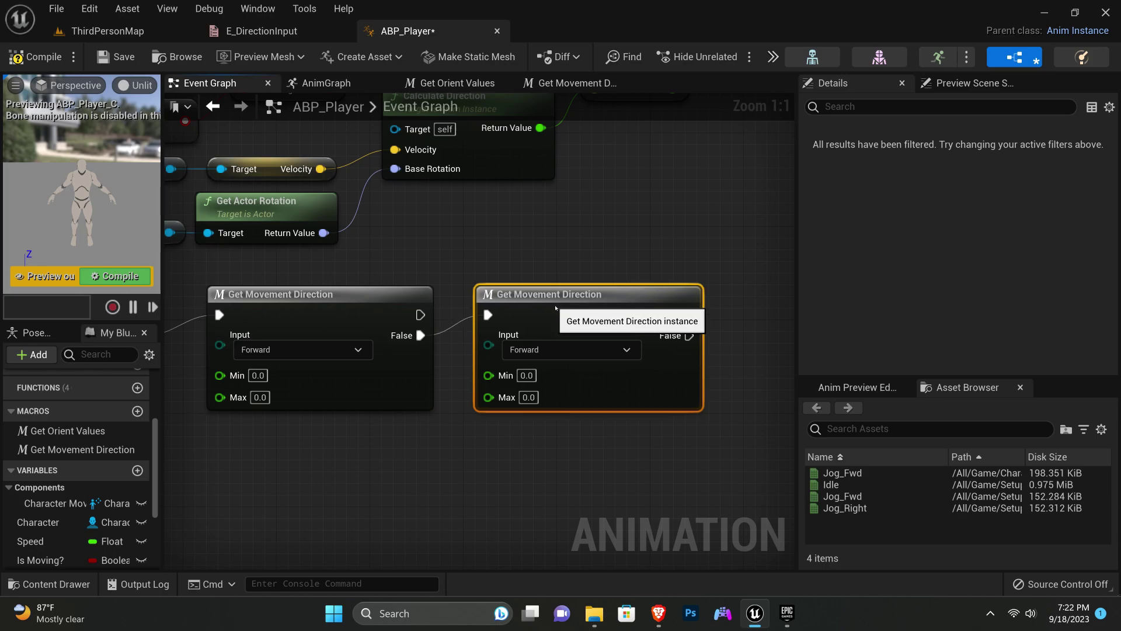
{"action": "left_click", "coordinate": [575, 292]}
{"action": "key", "text": "Delete"}
- Add a SET Movement Input node after the check's False output, set to Backward
{"action": "scroll", "coordinate": [42, 525], "scroll_direction": "down", "scroll_amount": 4}
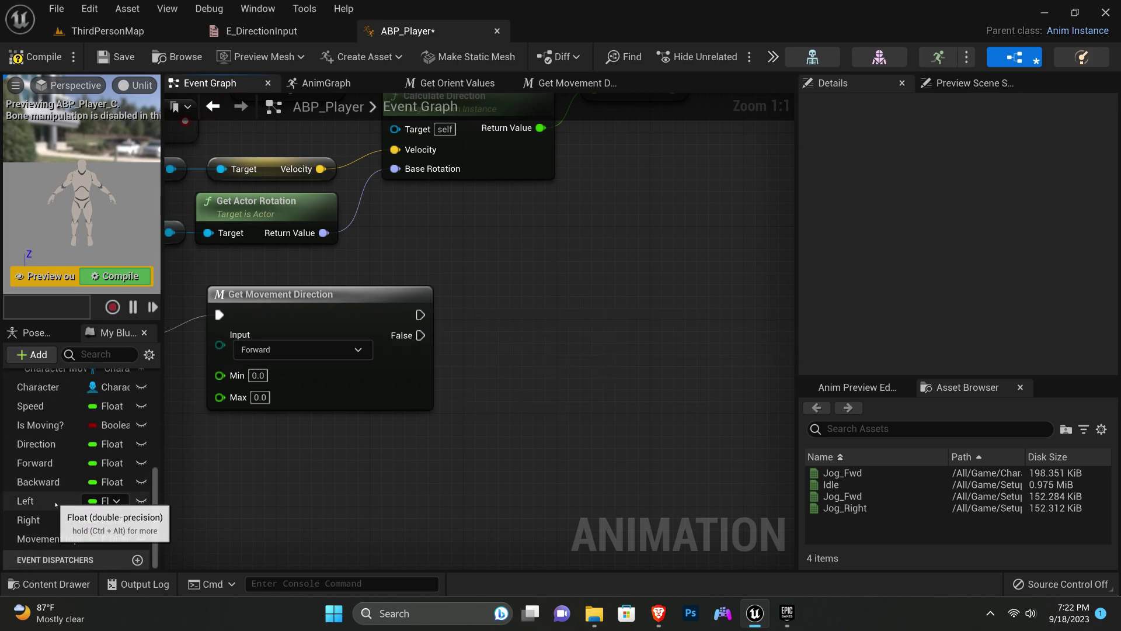
{"action": "left_click_drag", "start_coordinate": [42, 538], "coordinate": [429, 341]}
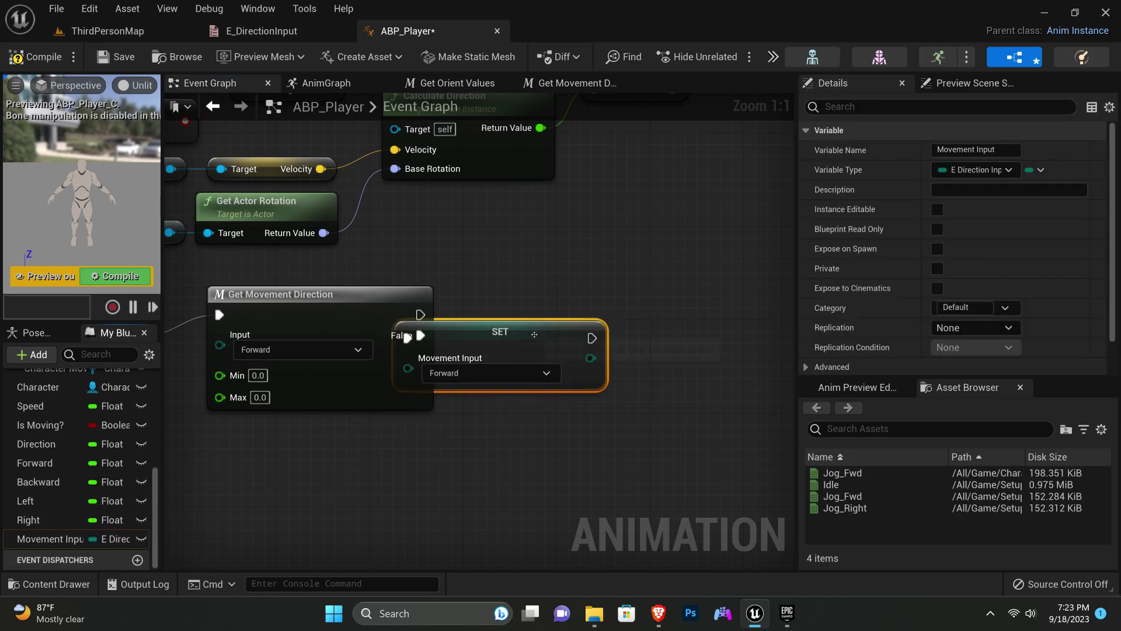
{"action": "left_click_drag", "start_coordinate": [515, 343], "coordinate": [571, 319]}
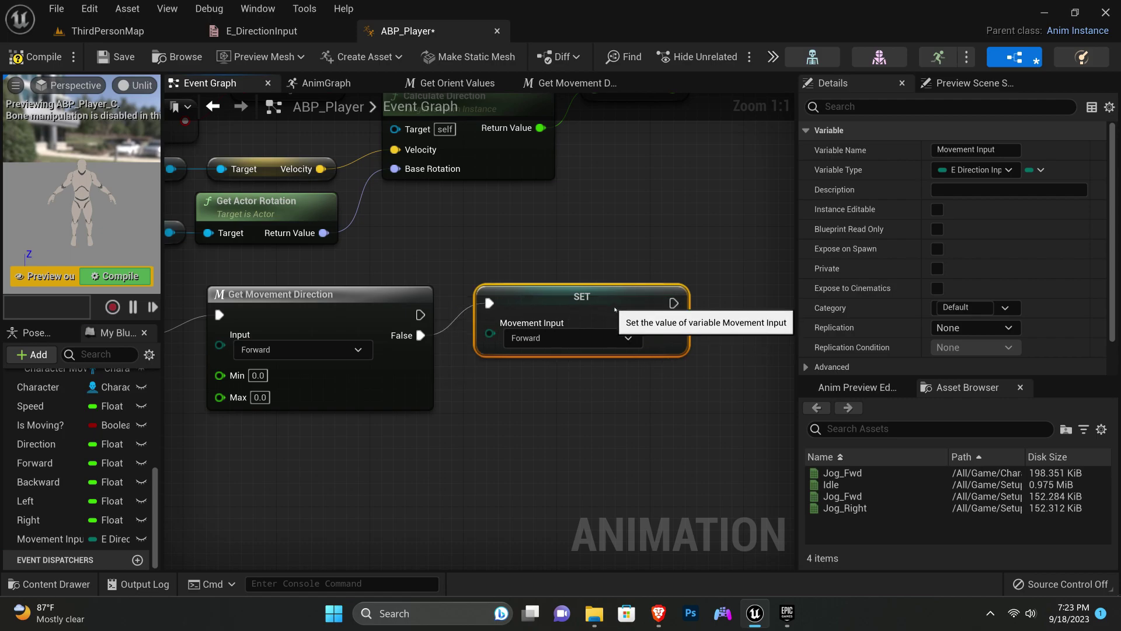
{"action": "left_click", "coordinate": [560, 338]}
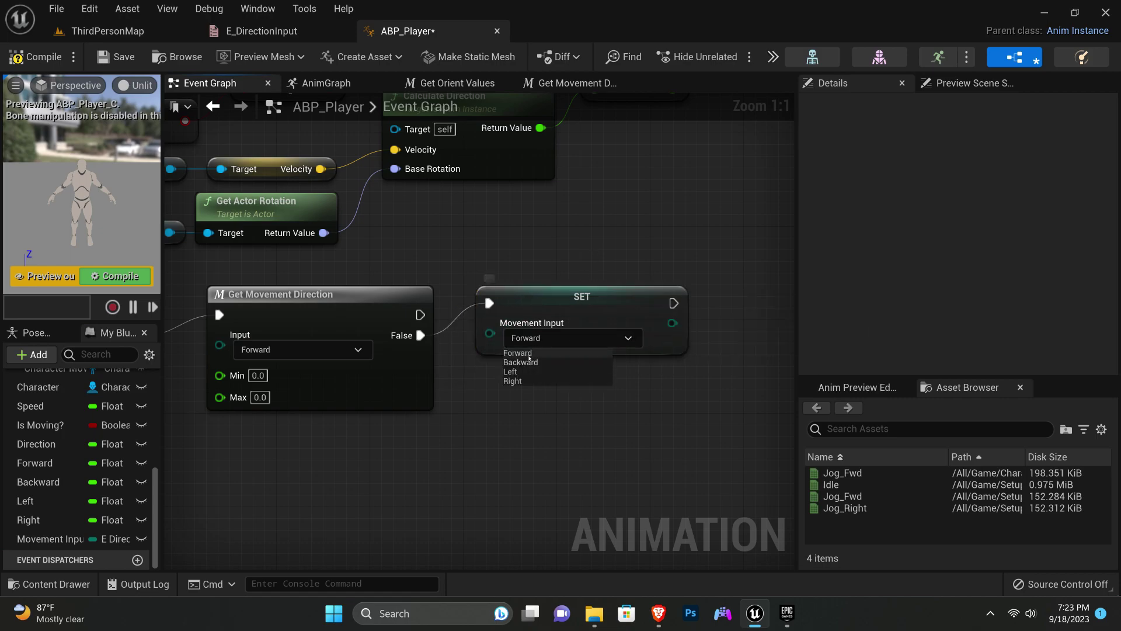
{"action": "left_click", "coordinate": [524, 360]}
{"action": "mouse_move", "coordinate": [280, 254]}
{"action": "right_mouse_down"}
{"action": "mouse_move", "coordinate": [558, 231]}
{"action": "mouse_move", "coordinate": [380, 210]}
{"action": "right_mouse_up"}
- Set the Forward check's range to Min -70 and Max 70
{"action": "left_click", "coordinate": [359, 325]}
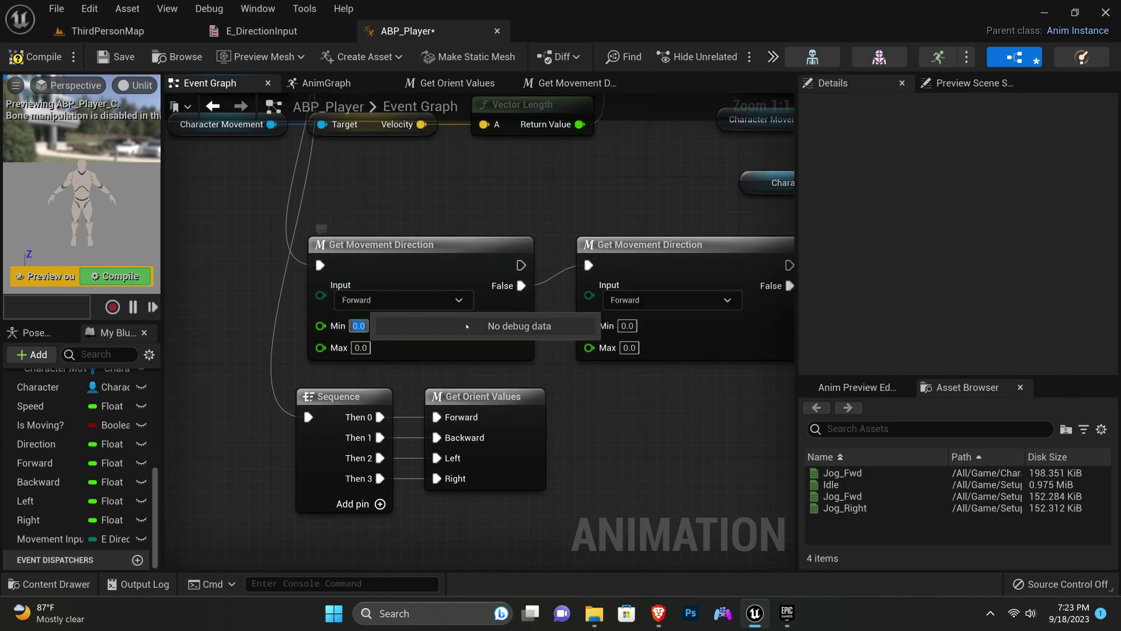
{"action": "type", "text": "-70"}
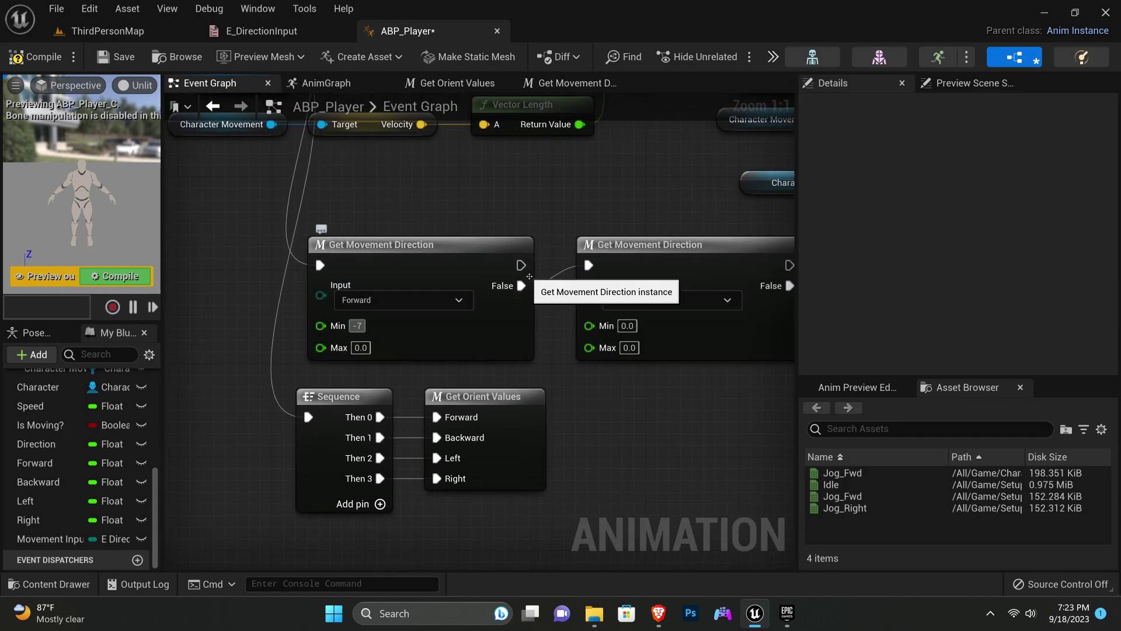
{"action": "left_click", "coordinate": [360, 348]}
{"action": "type", "text": "70"}
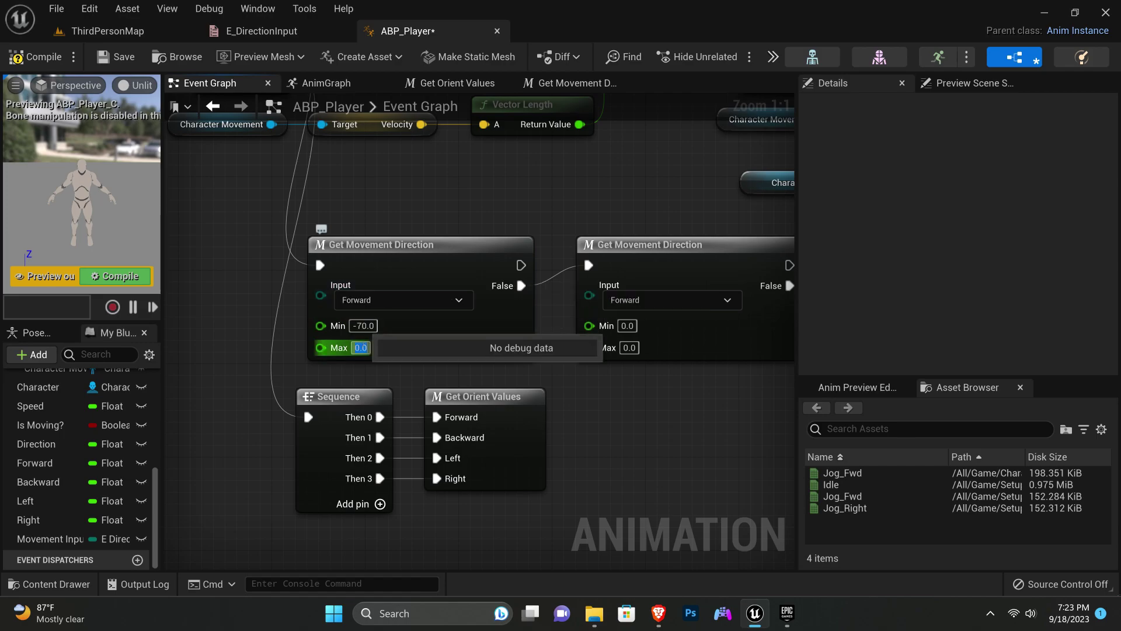
- Make the second check Right with Min -70 and Max 110
{"action": "mouse_move", "coordinate": [554, 281]}
{"action": "right_mouse_down"}
{"action": "mouse_move", "coordinate": [262, 286]}
{"action": "mouse_move", "coordinate": [425, 276]}
{"action": "right_mouse_up"}
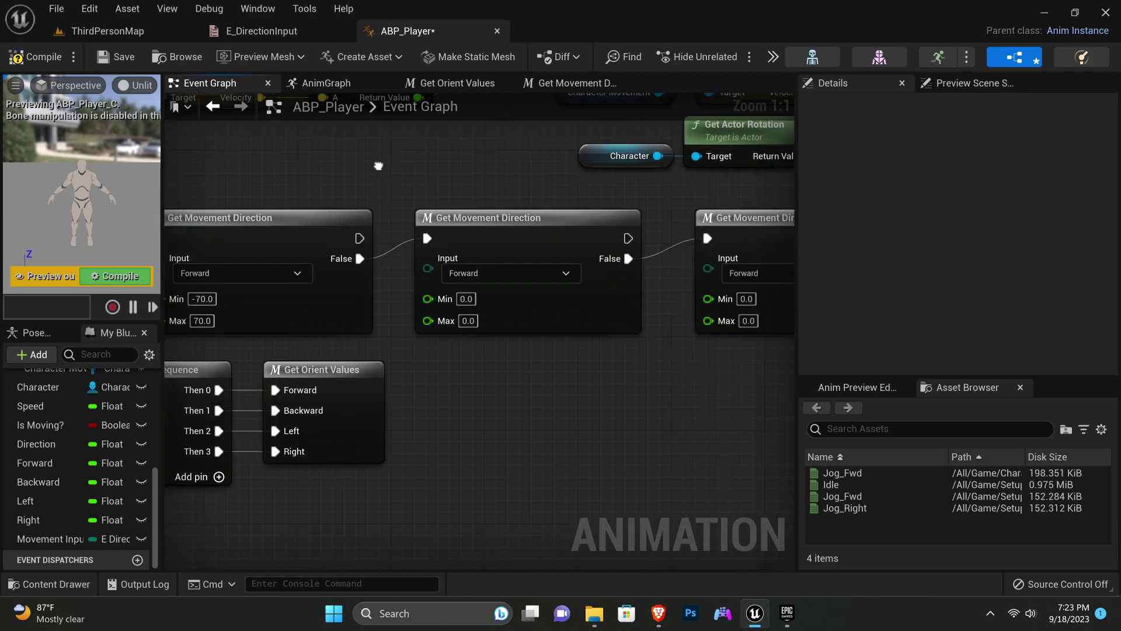
{"action": "left_click", "coordinate": [424, 277]}
{"action": "left_click", "coordinate": [409, 319]}
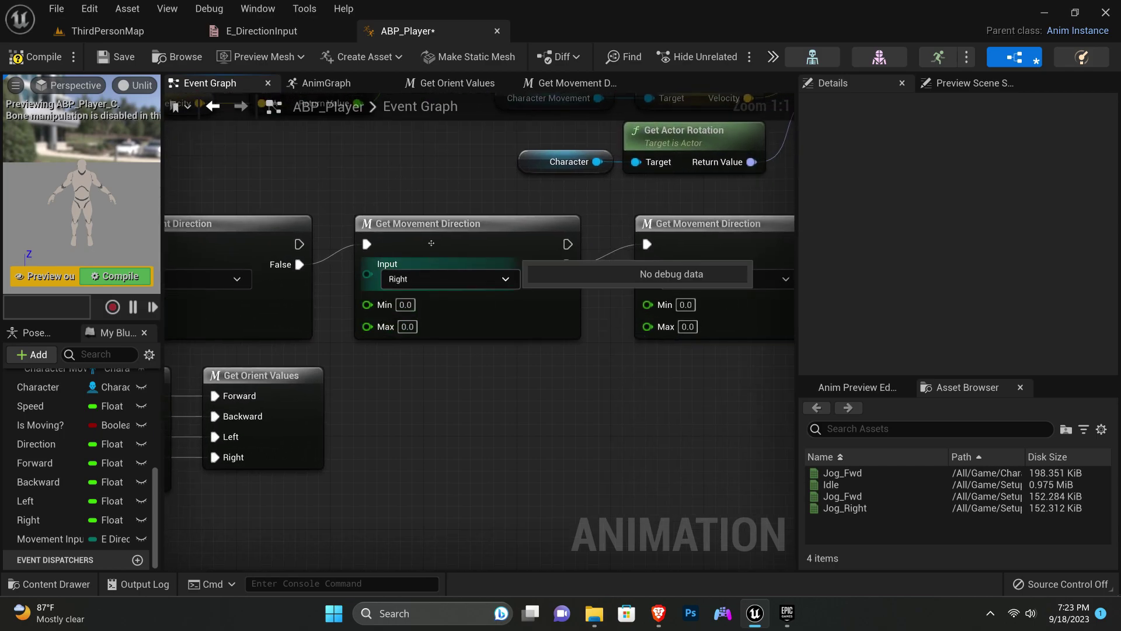
{"action": "right_click_drag", "start_coordinate": [419, 301], "coordinate": [364, 269]}
{"action": "left_click", "coordinate": [351, 273]}
{"action": "type", "text": "-"}
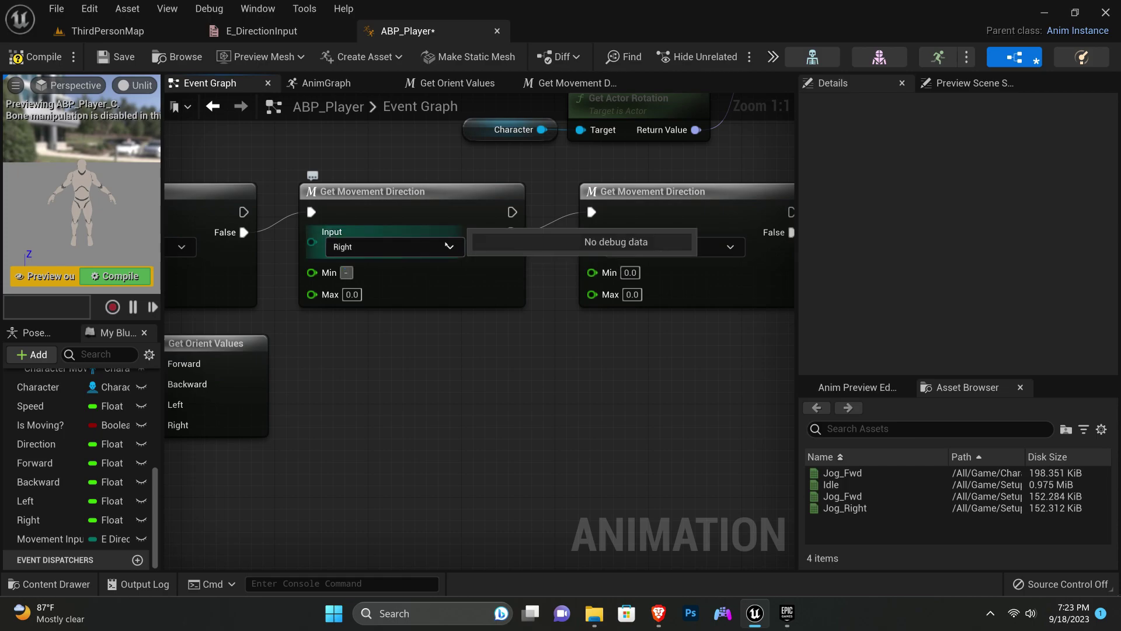
{"action": "type", "text": "70"}
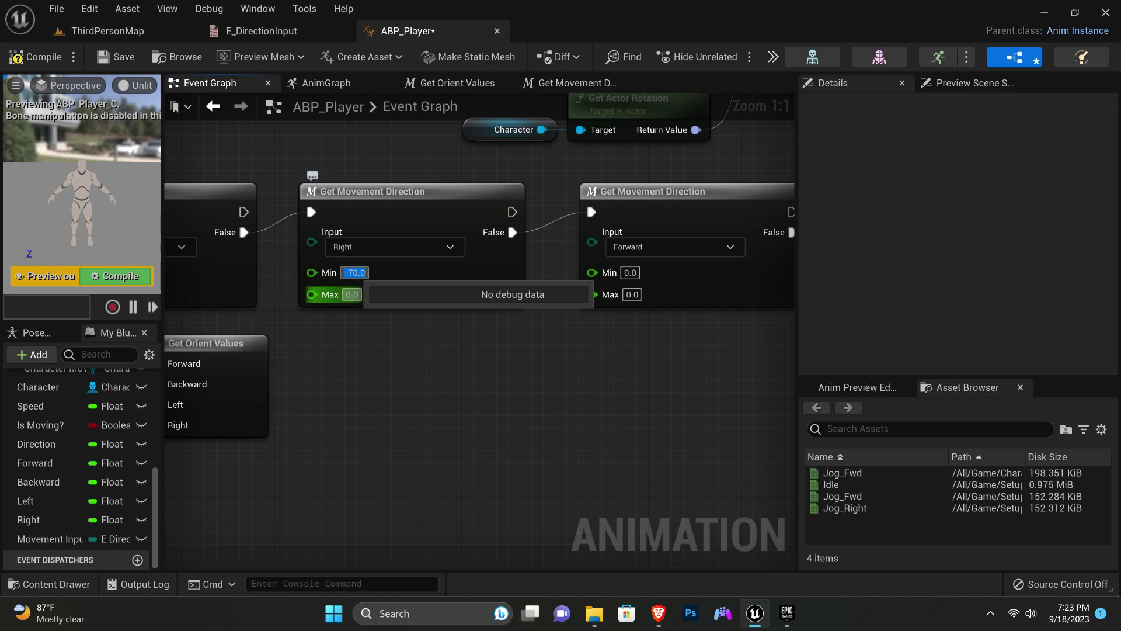
{"action": "key", "text": "Tab"}
{"action": "type", "text": "1"}
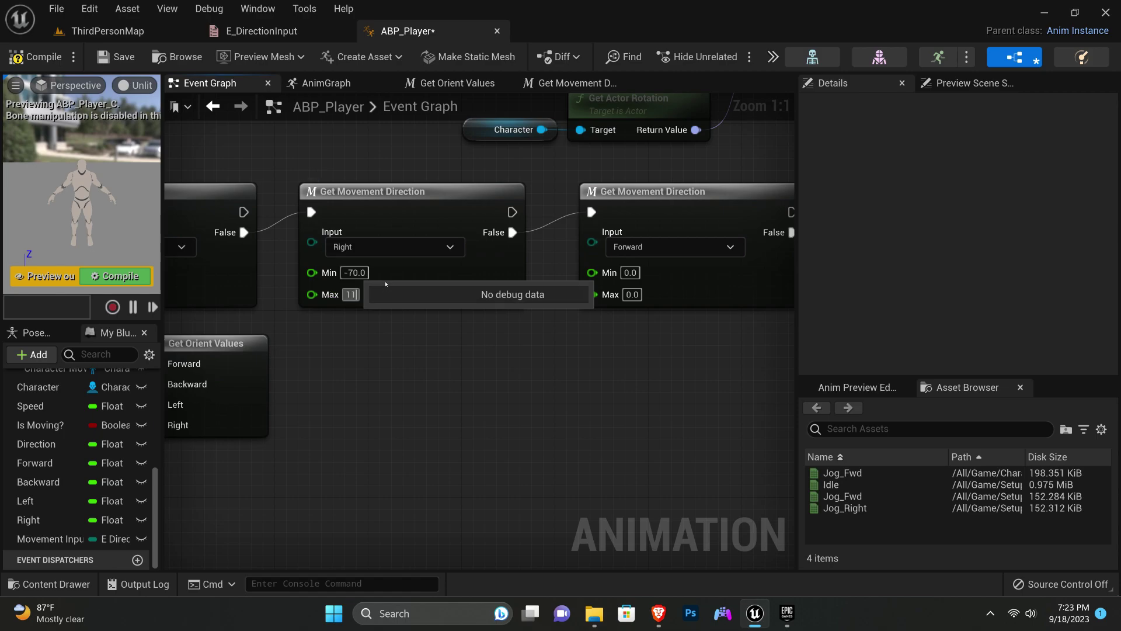
{"action": "type", "text": "0"}
{"action": "key", "text": "Return"}
- Make the third check Left with Min -110 and Max -70
{"action": "right_click_drag", "start_coordinate": [505, 171], "coordinate": [337, 175]}
{"action": "key", "text": "Tab"}
{"action": "type", "text": "-11"}
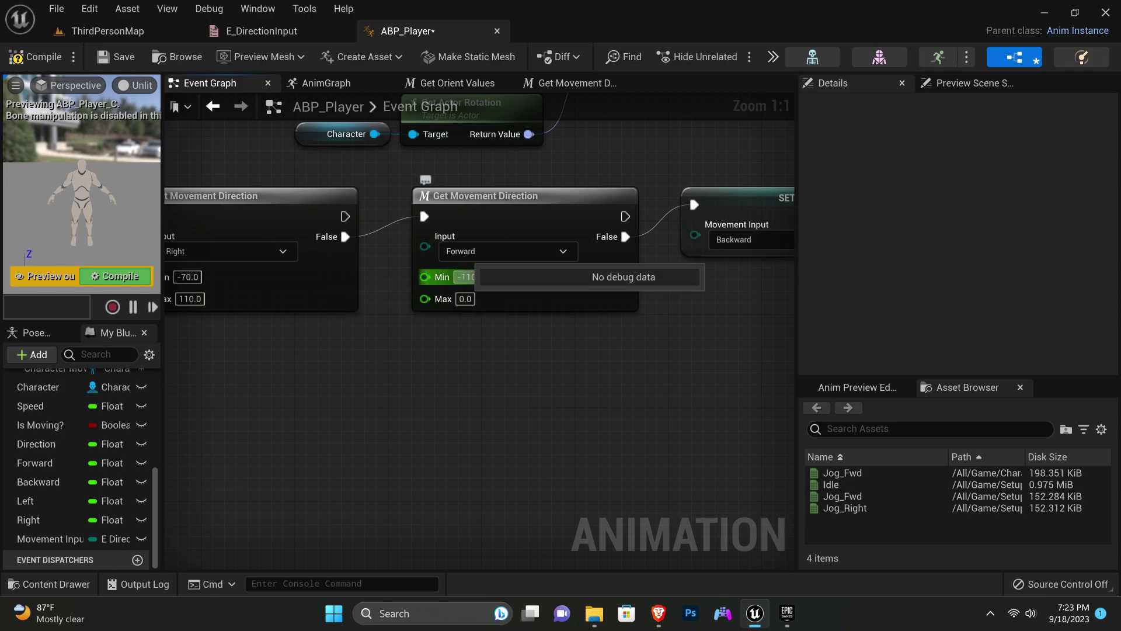
{"action": "type", "text": "0"}
{"action": "key", "text": "Tab"}
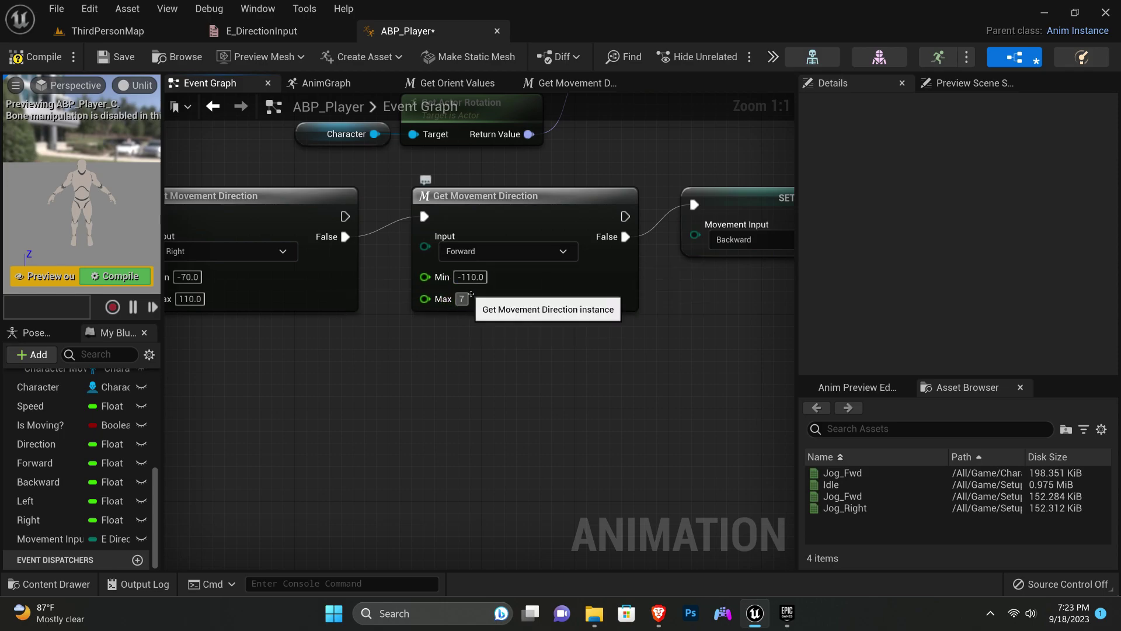
{"action": "type", "text": "70"}
{"action": "key", "text": "Return"}
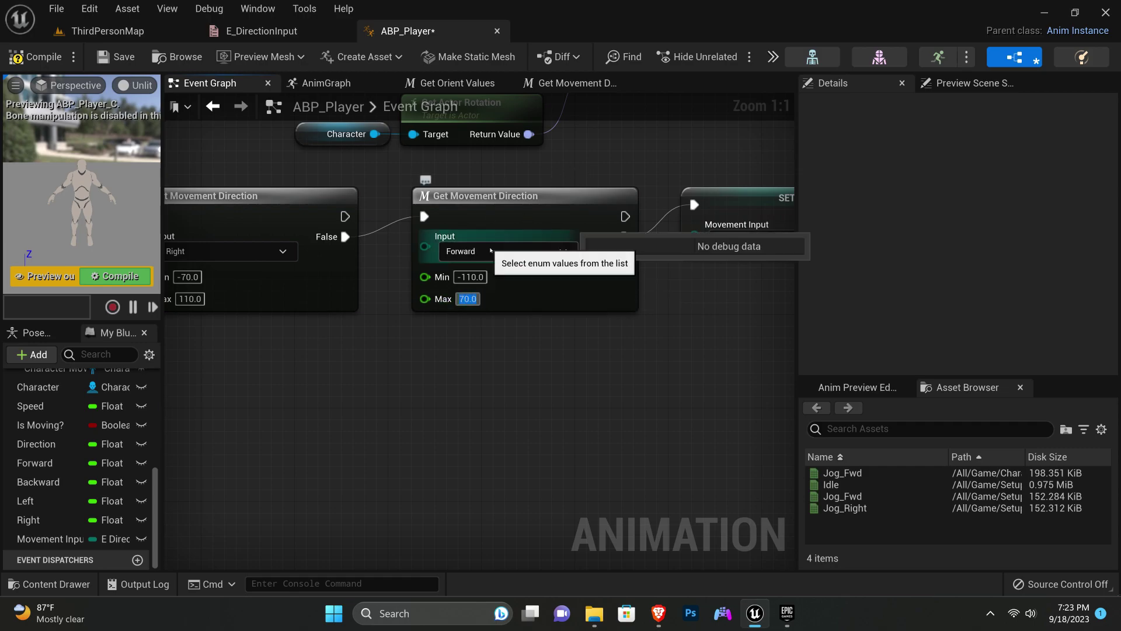
{"action": "type", "text": "70"}
{"action": "key", "text": "Return"}
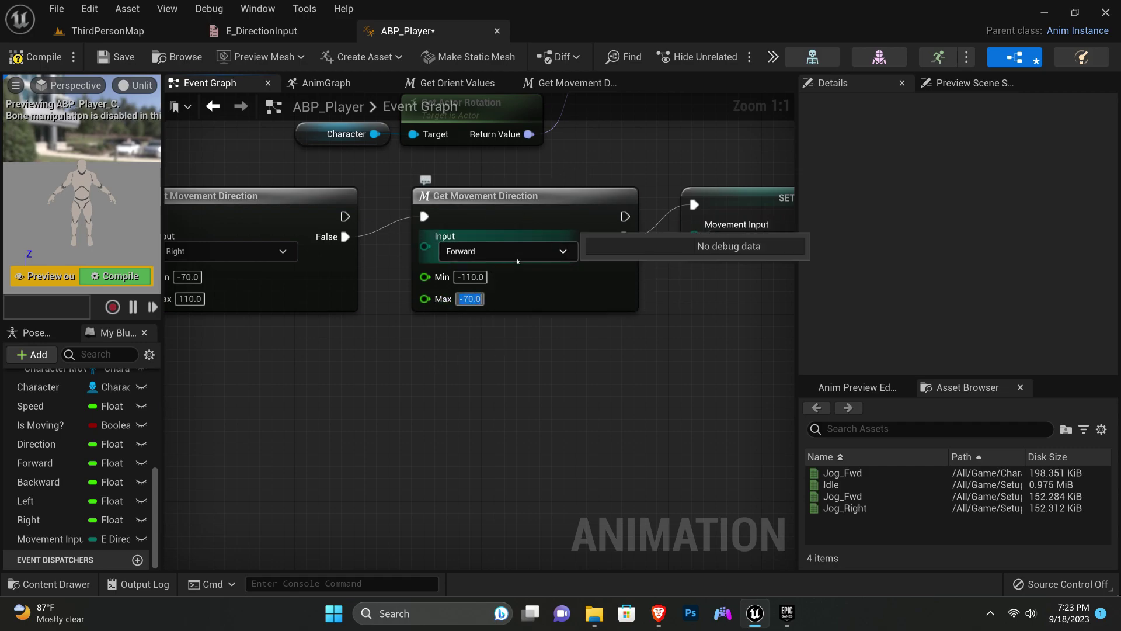
{"action": "left_click", "coordinate": [491, 251]}
{"action": "left_click", "coordinate": [468, 284]}
- Review the chain of direction checks and compile and save ABP_Player
{"action": "right_click_drag", "start_coordinate": [311, 344], "coordinate": [508, 366]}
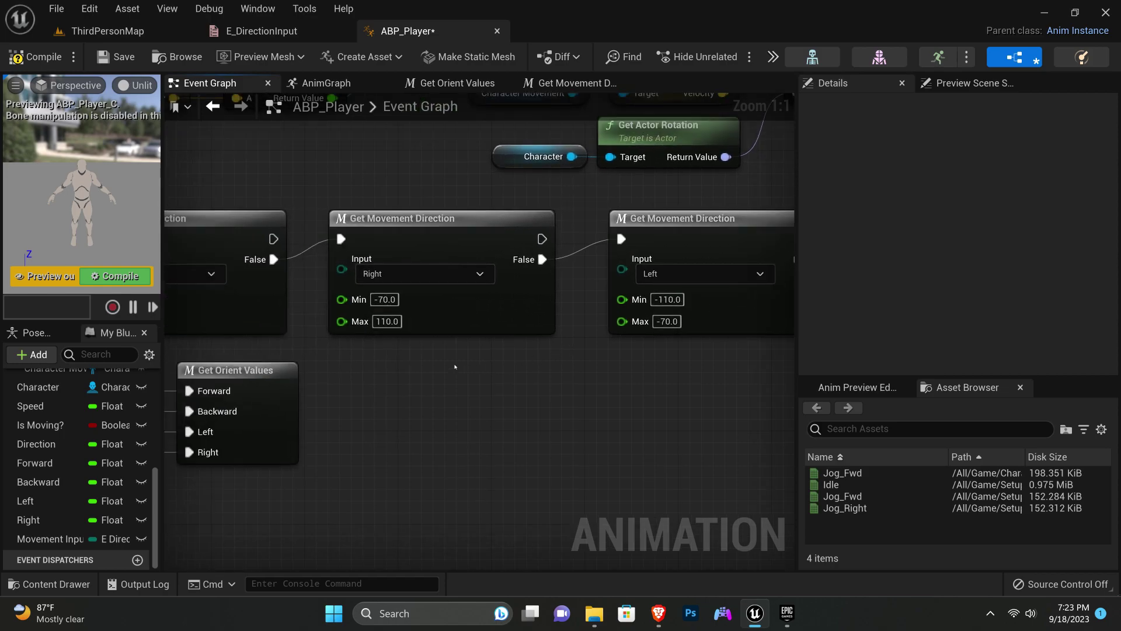
{"action": "right_click_drag", "start_coordinate": [670, 192], "coordinate": [383, 209]}
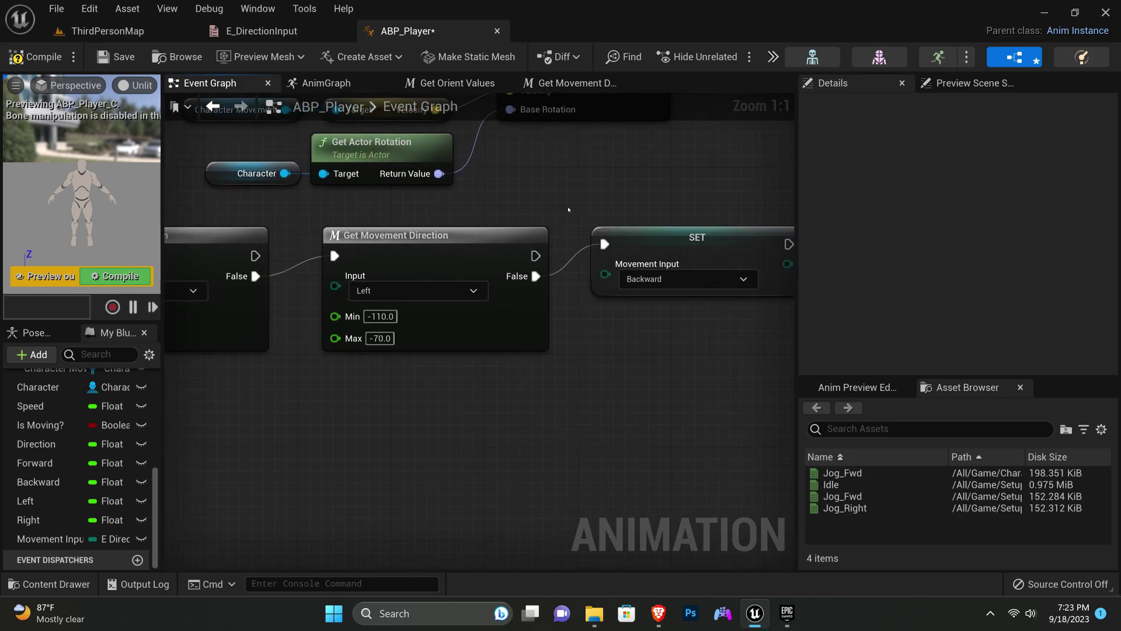
{"action": "mouse_move", "coordinate": [568, 209]}
{"action": "right_mouse_down"}
{"action": "mouse_move", "coordinate": [401, 206]}
{"action": "mouse_move", "coordinate": [476, 226]}
{"action": "right_mouse_up"}
{"action": "scroll", "coordinate": [513, 210], "scroll_direction": "down", "scroll_amount": 2}
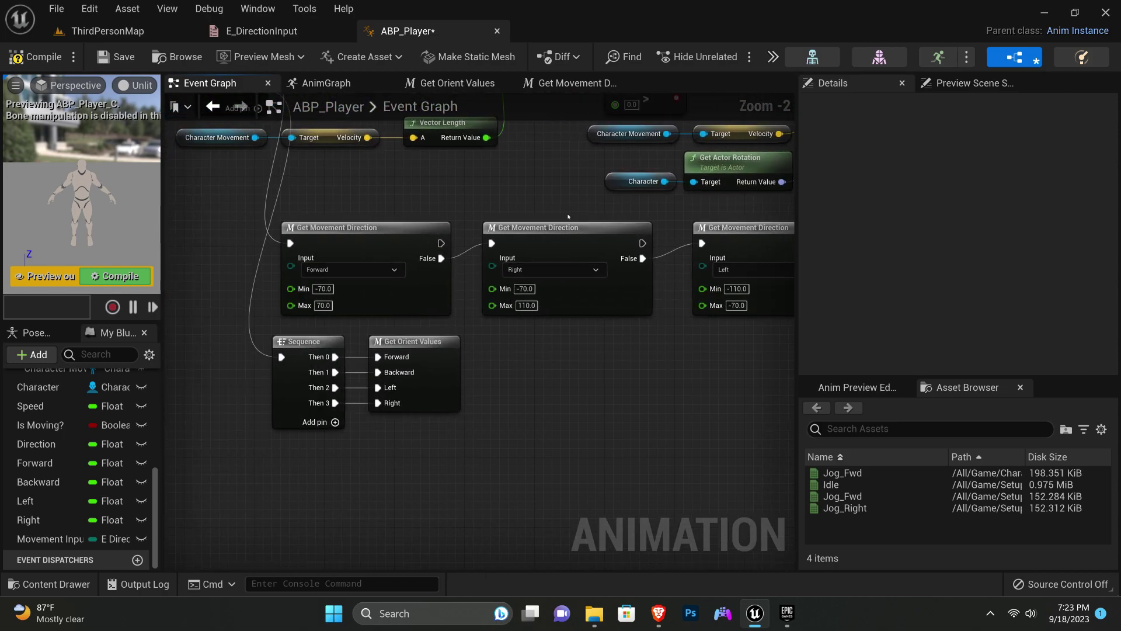
{"action": "left_click", "coordinate": [36, 57]}
{"action": "left_click", "coordinate": [117, 57]}
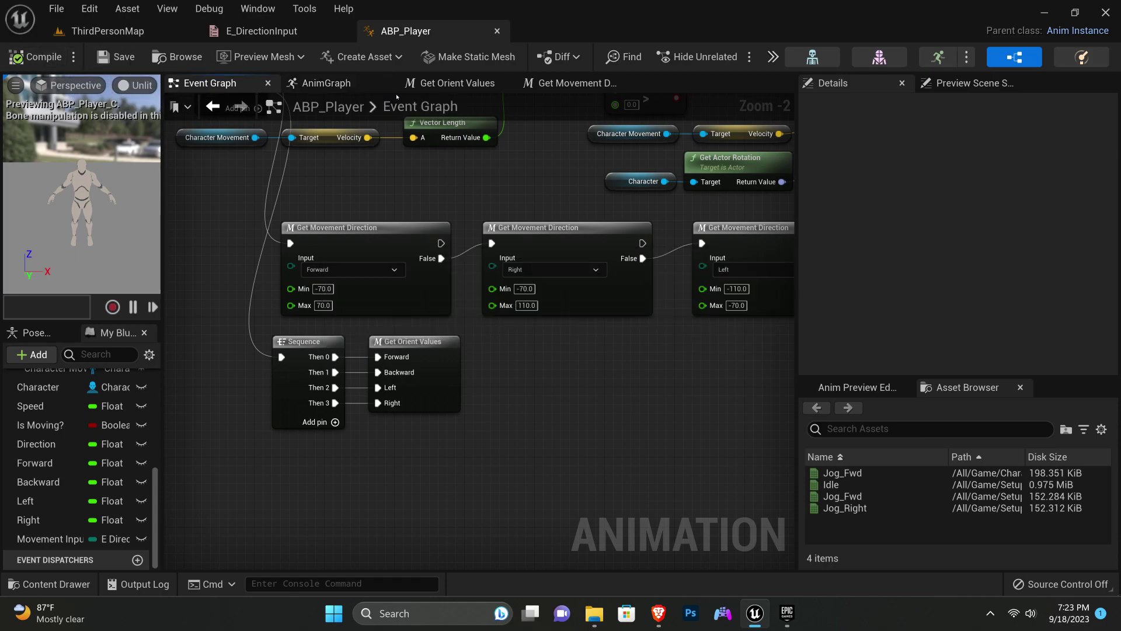
{"action": "left_click", "coordinate": [327, 83]}
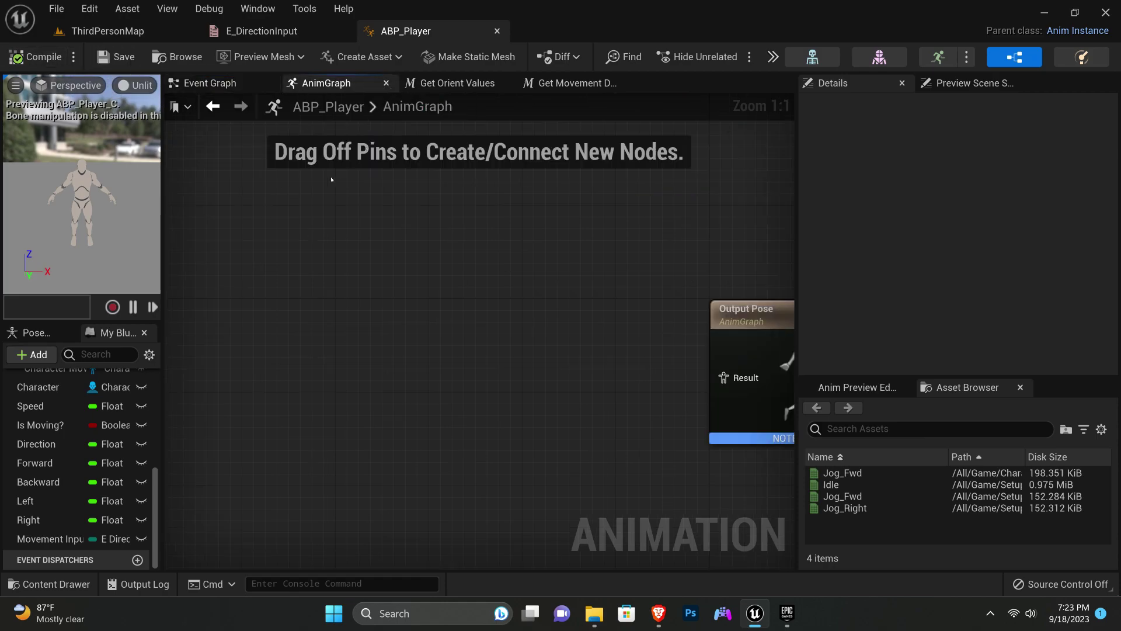
{"action": "scroll", "coordinate": [386, 250], "scroll_direction": "down", "scroll_amount": 2}
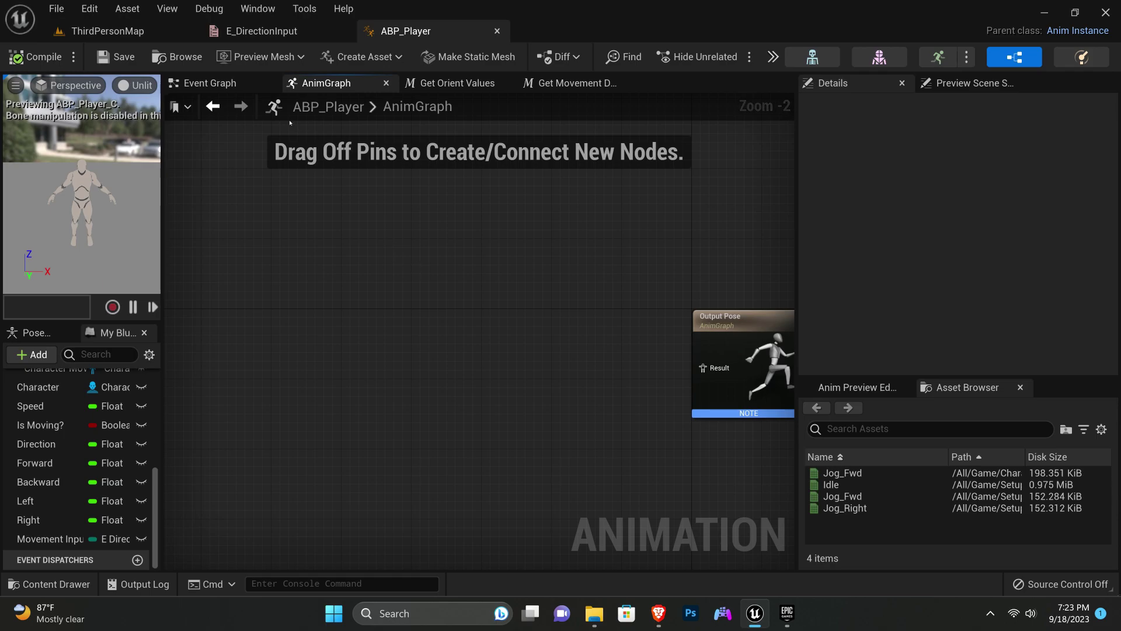
{"action": "left_click", "coordinate": [240, 85]}
{"action": "right_click_drag", "start_coordinate": [537, 338], "coordinate": [337, 339]}
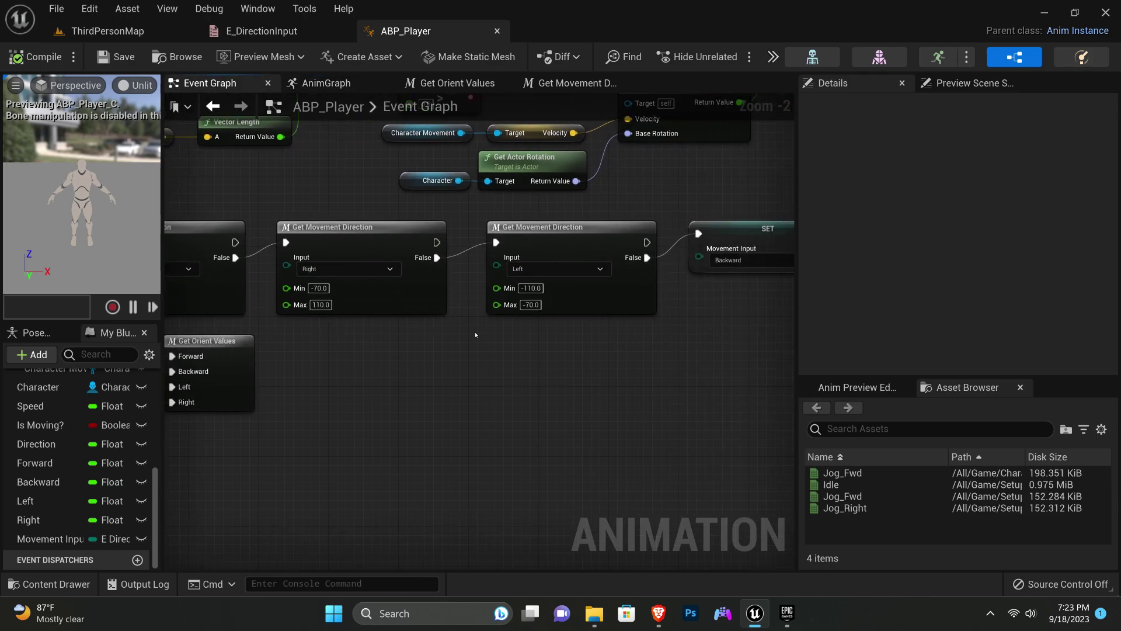
{"action": "scroll", "coordinate": [475, 335], "scroll_direction": "down", "scroll_amount": 2}
{"action": "scroll", "coordinate": [481, 348], "scroll_direction": "down", "scroll_amount": 1}
{"action": "scroll", "coordinate": [496, 356], "scroll_direction": "down", "scroll_amount": 1}
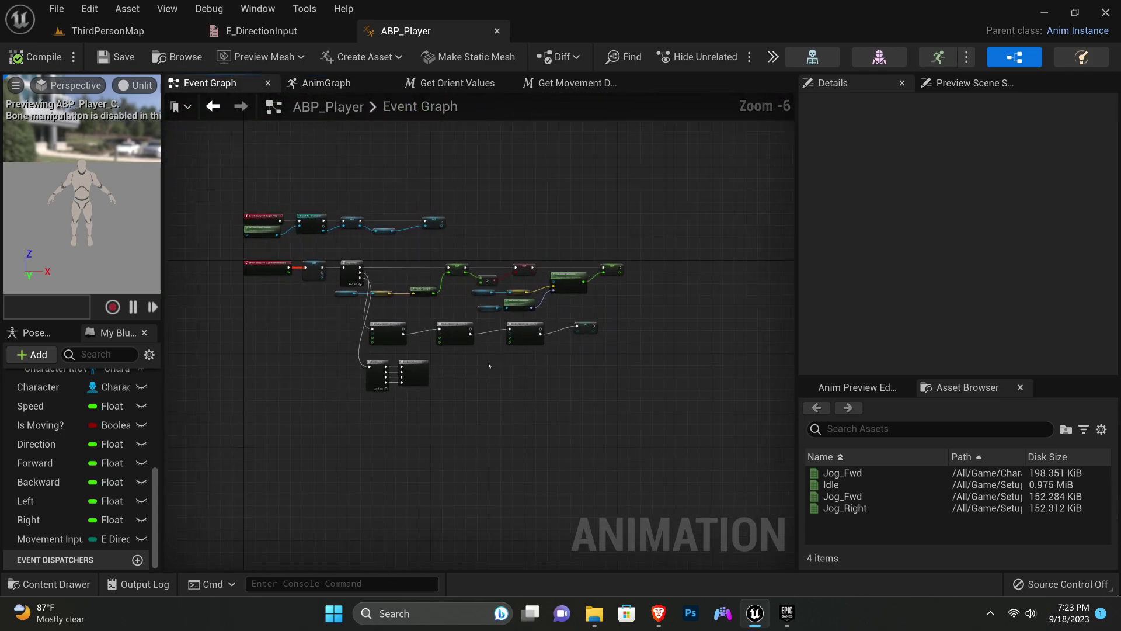
{"action": "scroll", "coordinate": [489, 365], "scroll_direction": "up", "scroll_amount": 2}
{"action": "scroll", "coordinate": [431, 355], "scroll_direction": "down", "scroll_amount": 1}
{"action": "scroll", "coordinate": [348, 308], "scroll_direction": "down", "scroll_amount": 1}
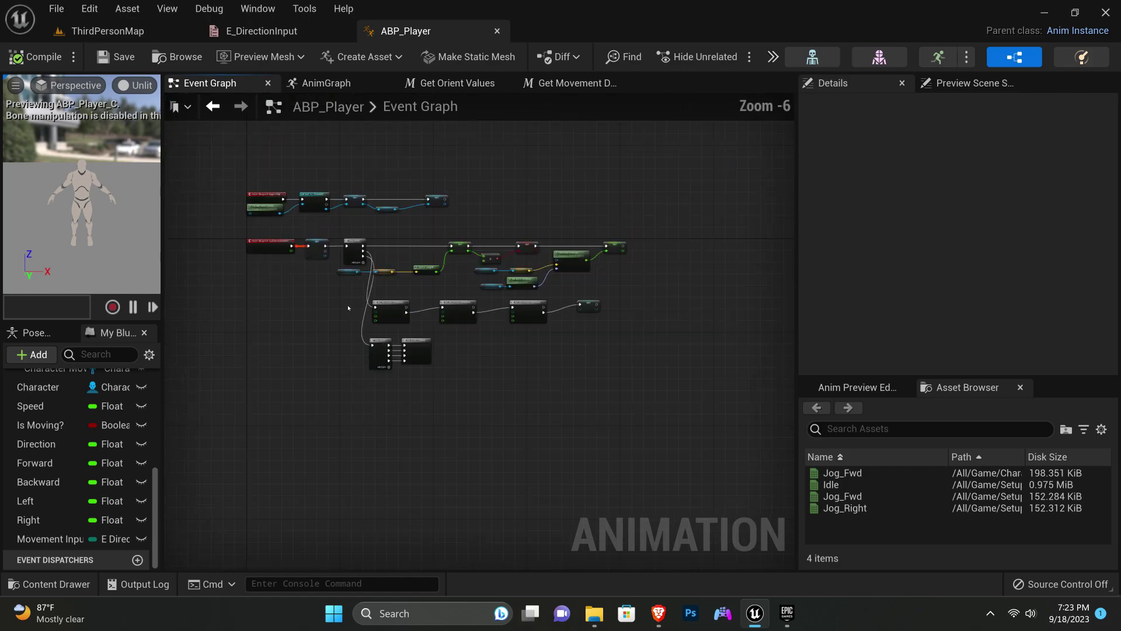